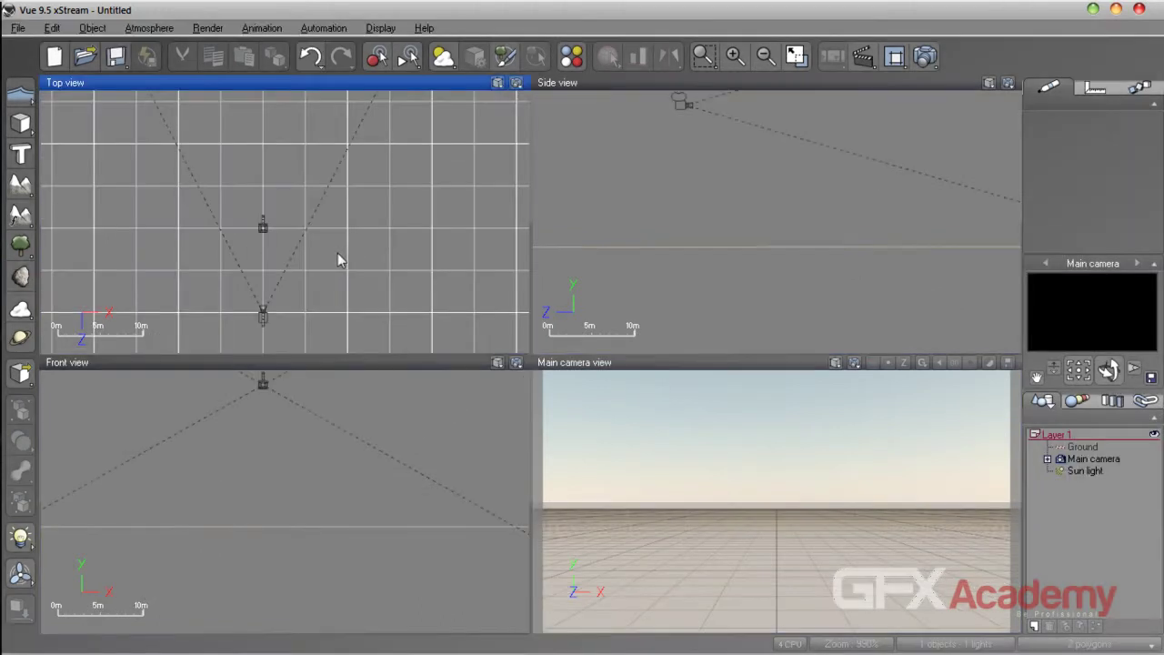
- Pan the top, side and front views, and angle the main camera down towards the ground plane
right_click_drag(322, 257, 348, 205)
right_click_drag(756, 200, 734, 191)
mouse_move(800, 435)
right_mouse_down()
mouse_move(771, 468)
mouse_move(794, 433)
right_mouse_up()
right_click_drag(444, 471, 346, 494)
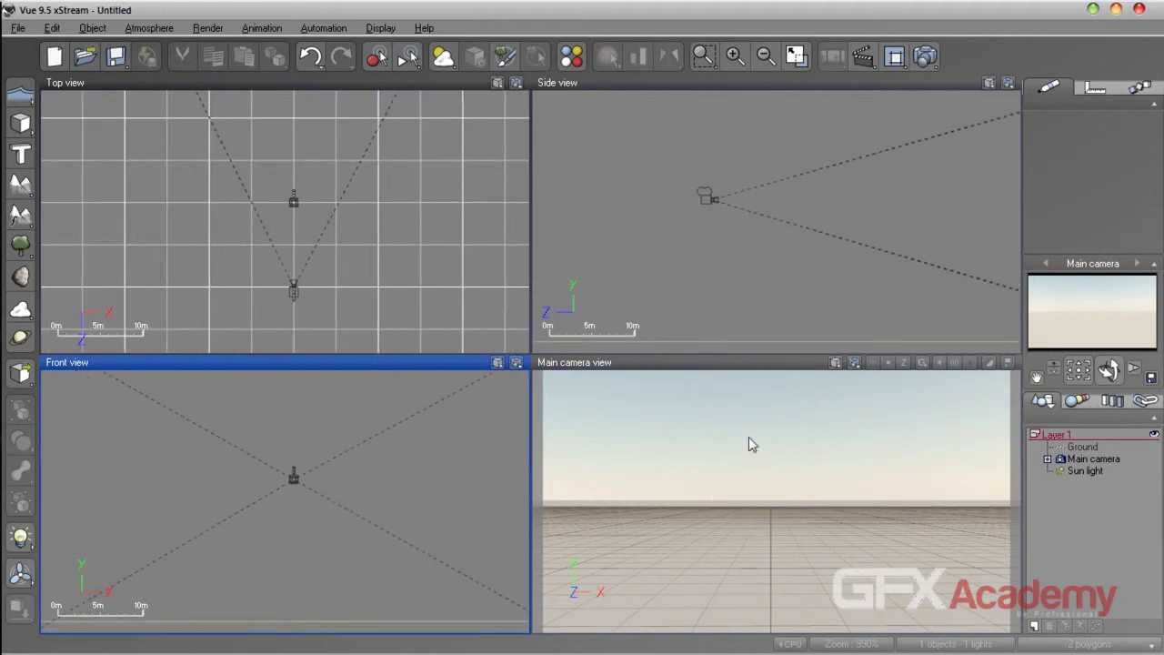
left_click(860, 491)
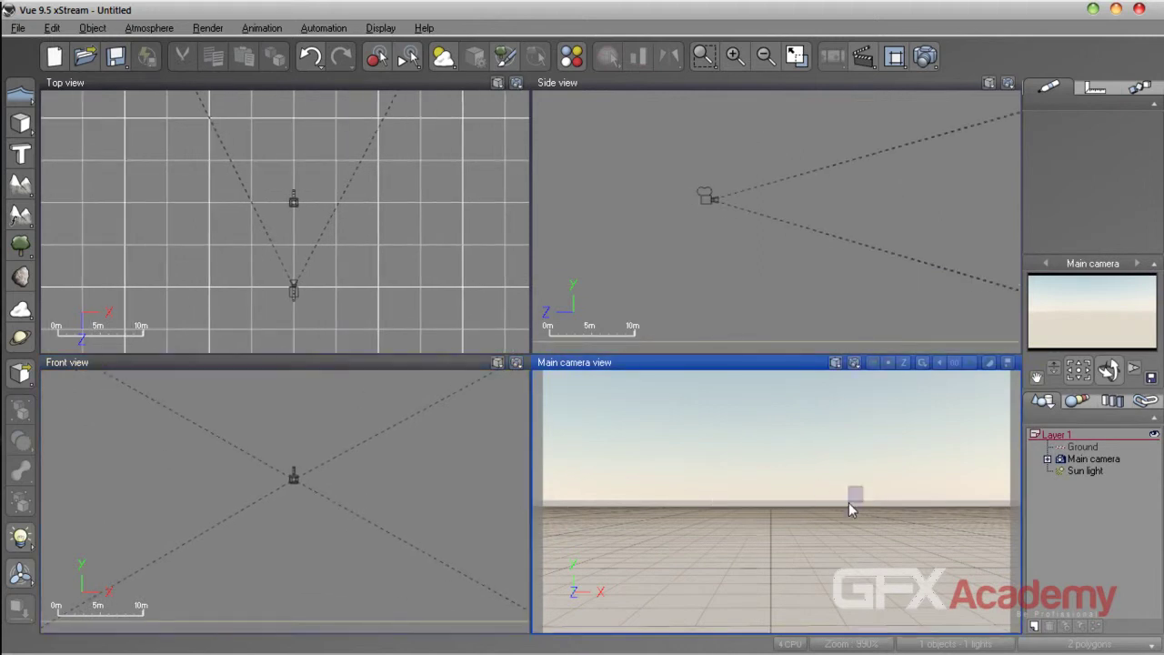
right_click_drag(868, 488, 877, 519)
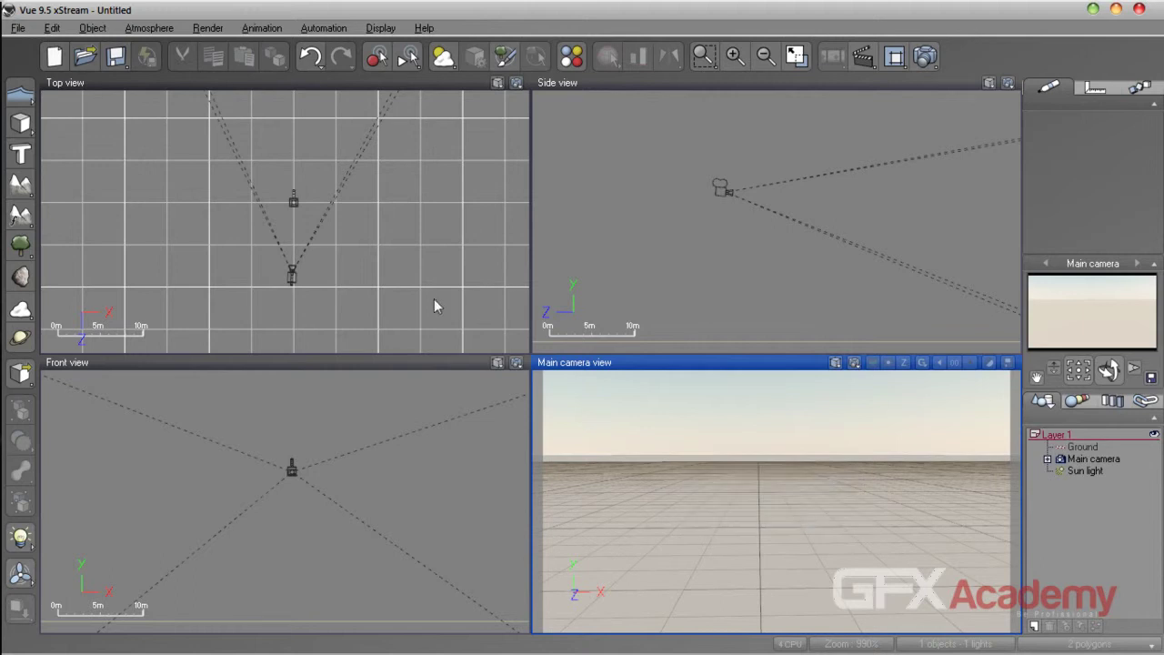
- Reposition the top view and tilt the main camera slightly further down so more of the ground fills its view
left_click(431, 245)
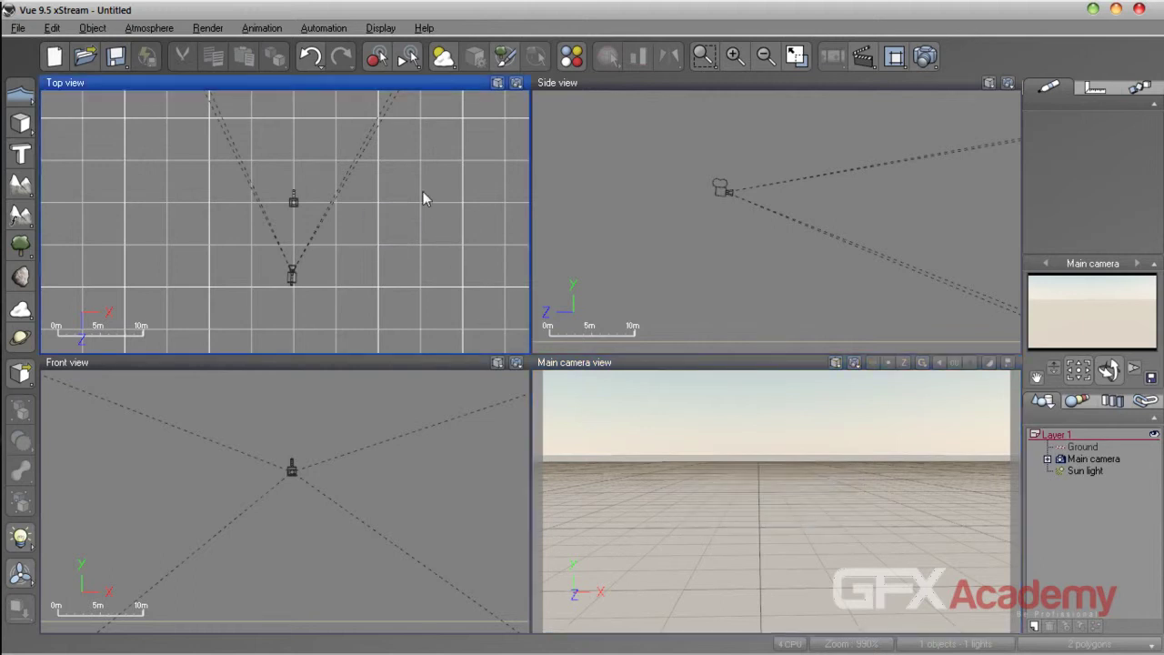
mouse_move(435, 170)
right_mouse_down()
mouse_move(379, 282)
mouse_move(372, 203)
mouse_move(441, 186)
right_mouse_up()
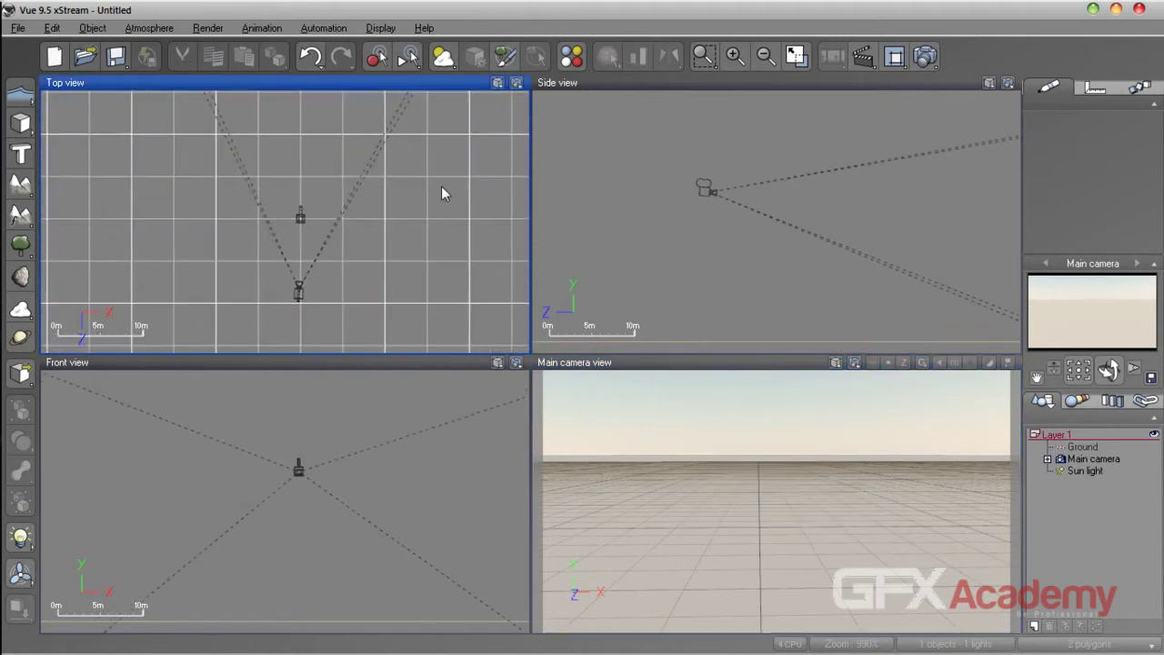
left_click_drag(831, 481, 744, 514)
mouse_move(1107, 369)
left_mouse_down()
mouse_move(1107, 382)
mouse_move(1118, 377)
mouse_move(1108, 373)
left_mouse_up()
left_click(709, 246)
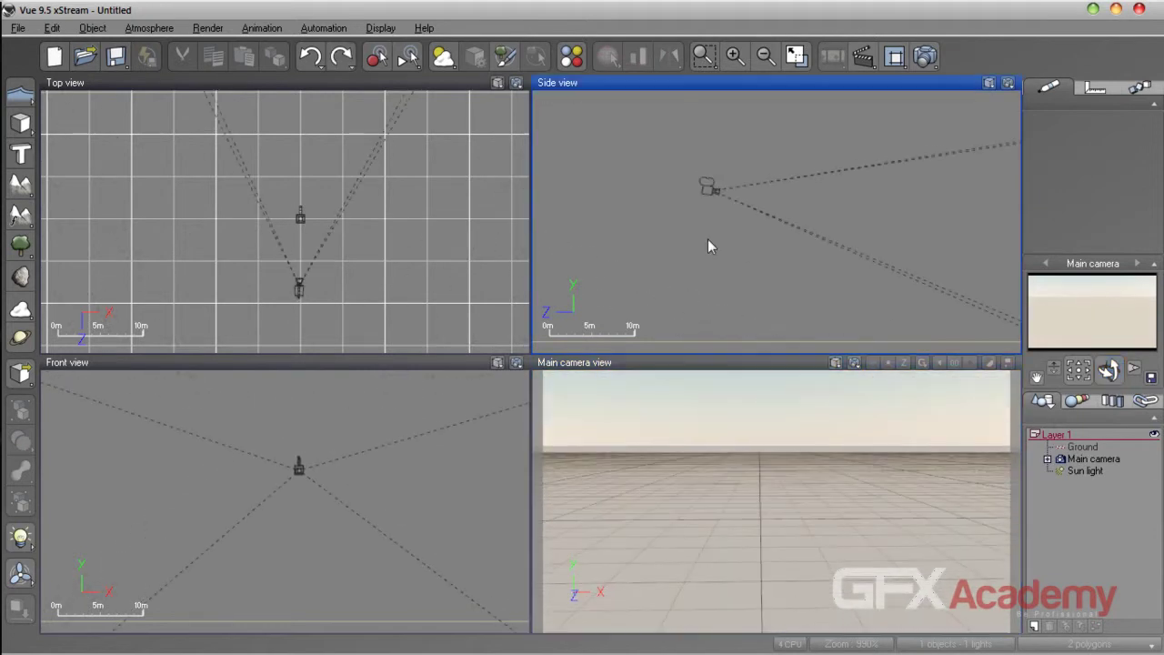
left_click(325, 190)
left_click(597, 471)
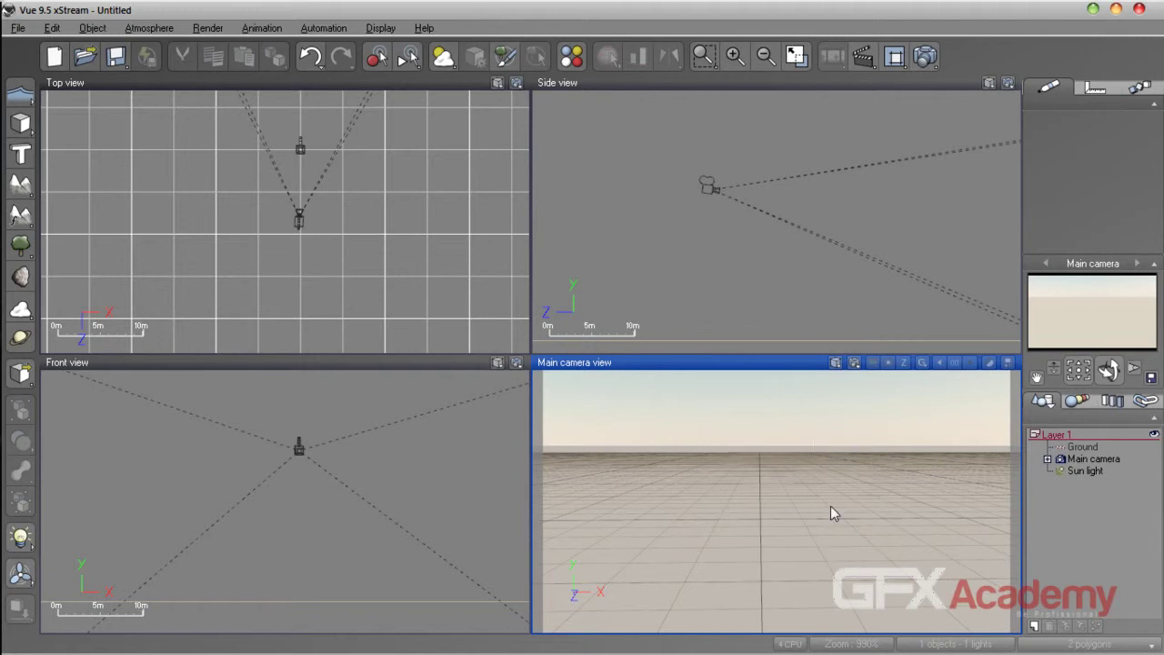
- Add a standard terrain to the scene and move it in the top view to lie ahead of the main camera
left_click(20, 182)
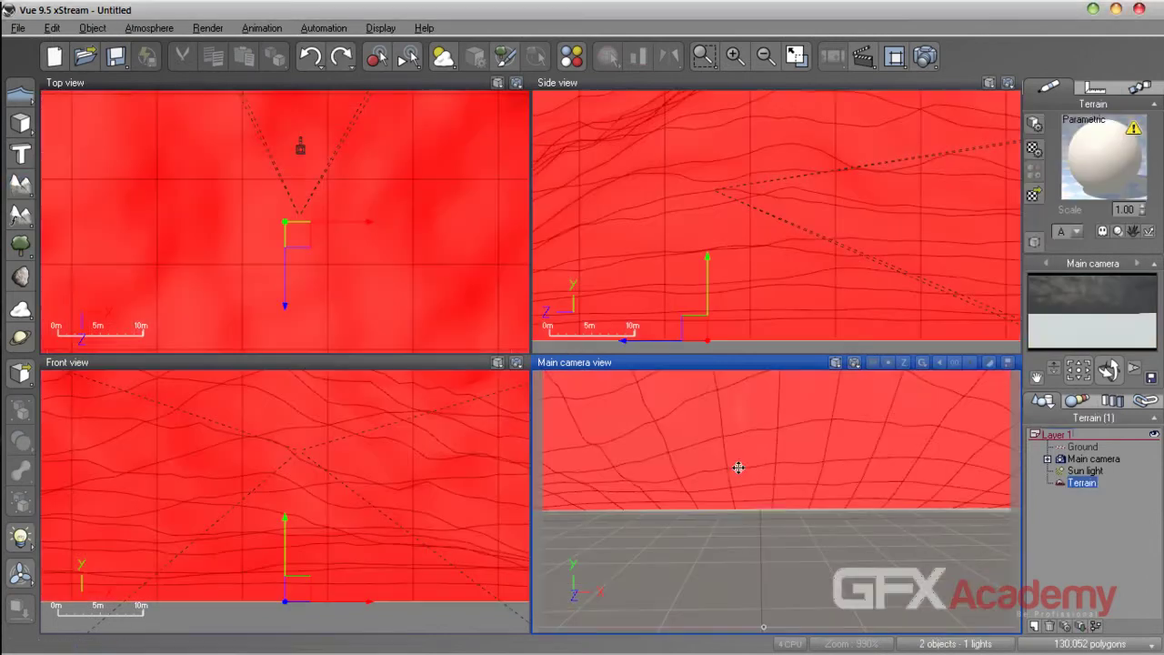
left_click(354, 240)
scroll(353, 239, "down", 3)
scroll(354, 239, "down", 3)
left_click_drag(350, 323, 354, 143)
- Maximize the main camera view and reframe the camera on the terrain
left_click(742, 376)
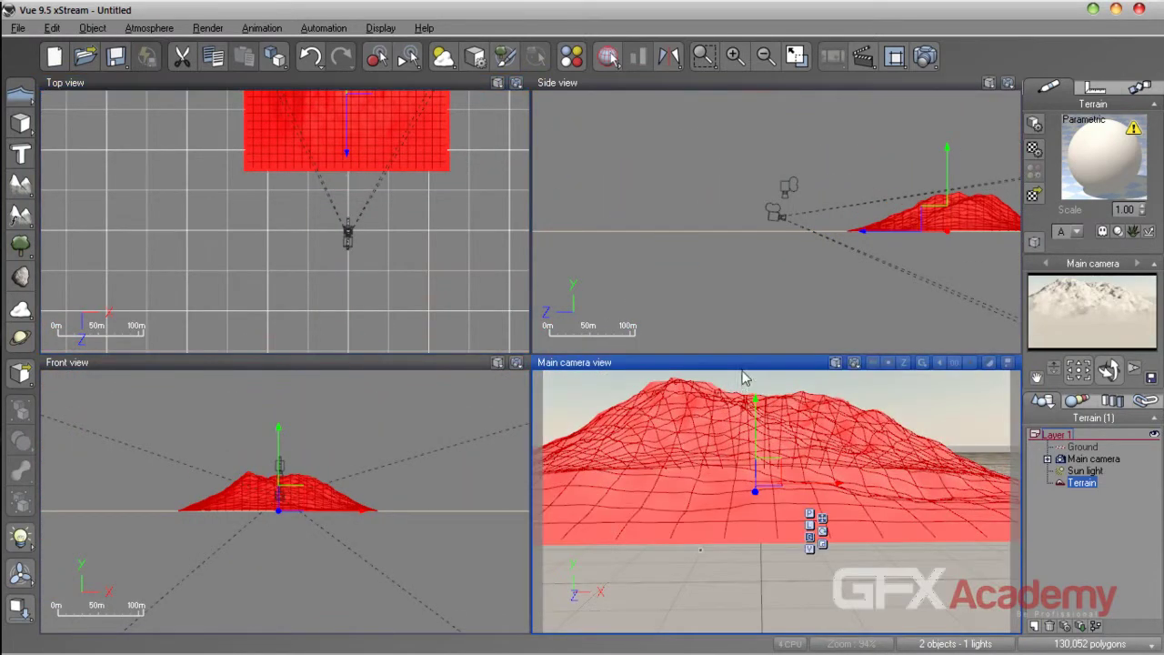
double_click(738, 363)
right_click_drag(618, 231, 623, 273)
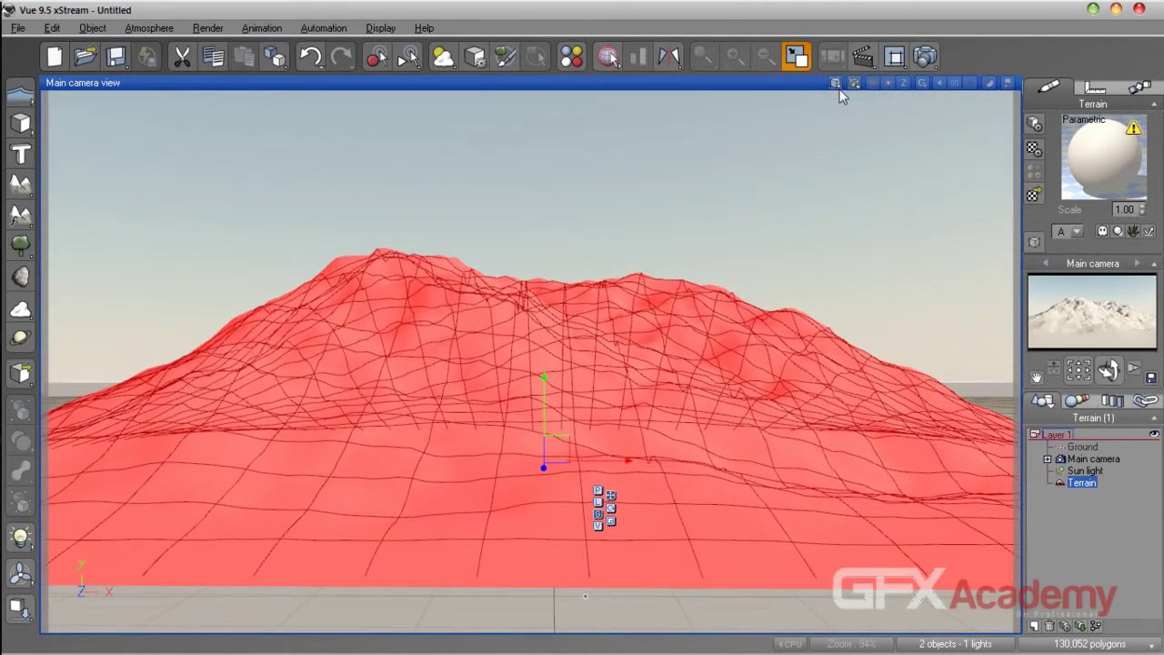
- Try the Wireframe Box, Filled Box and Wireframe display modes on the main camera view
left_click(837, 87)
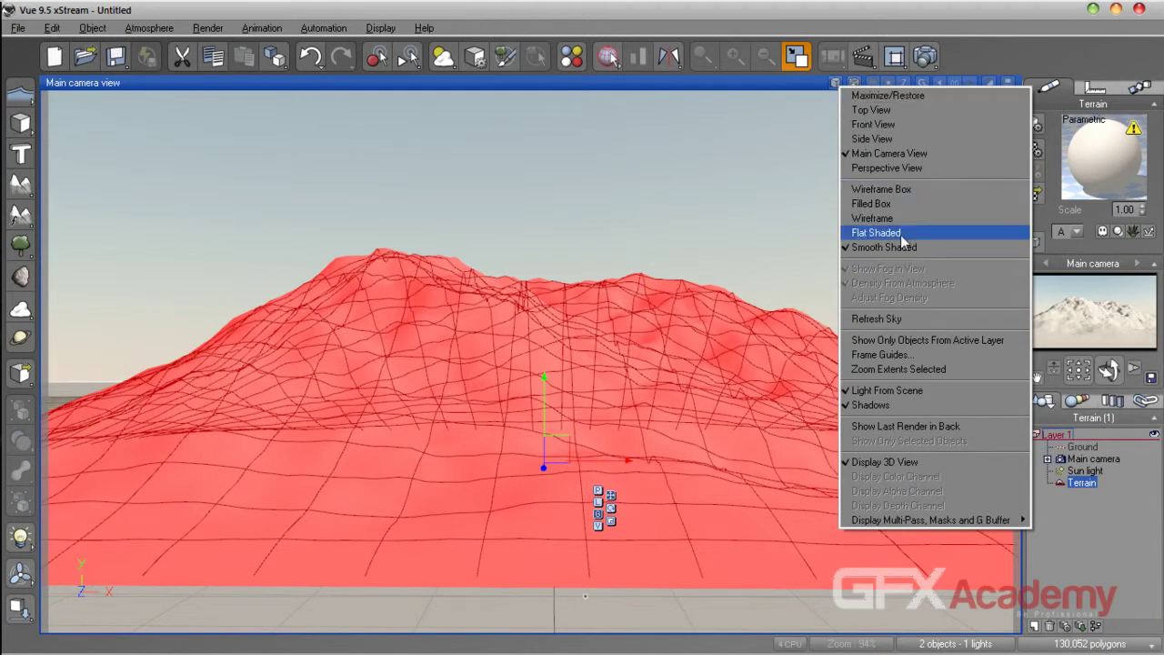
left_click(901, 190)
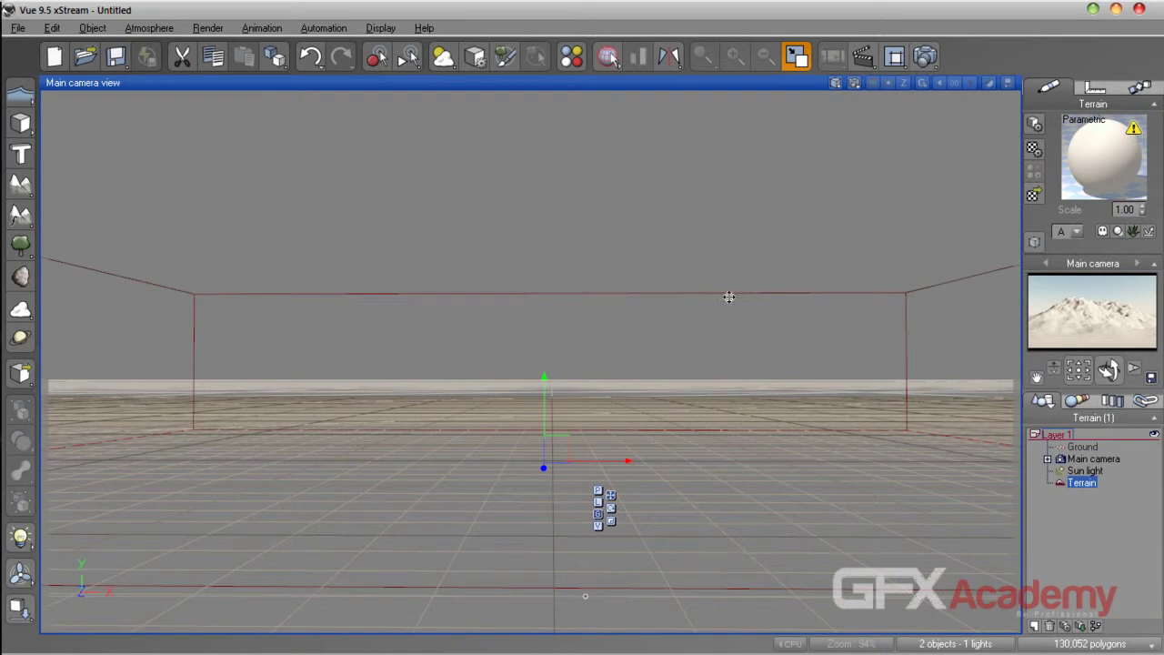
left_click(841, 86)
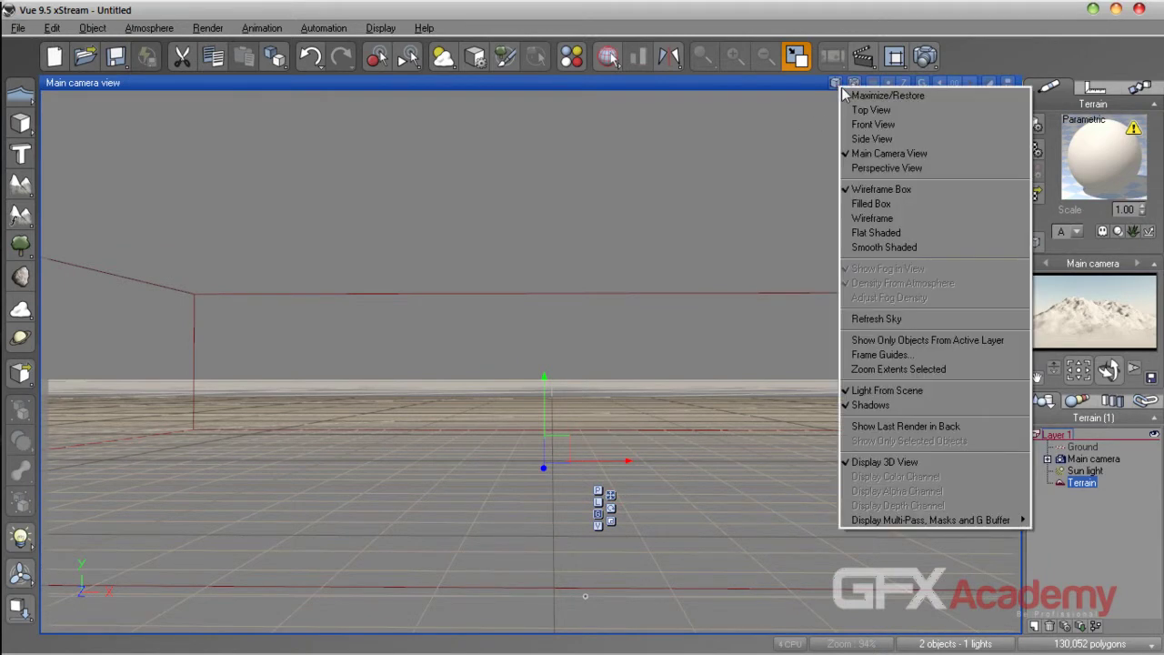
left_click(890, 204)
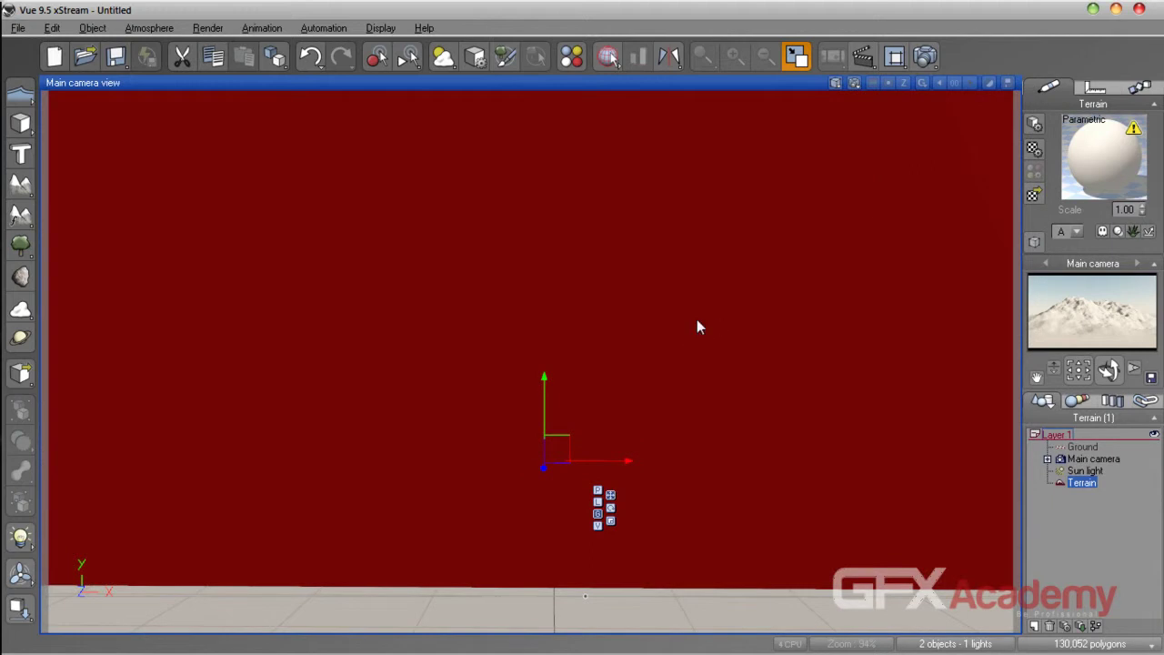
left_click(837, 86)
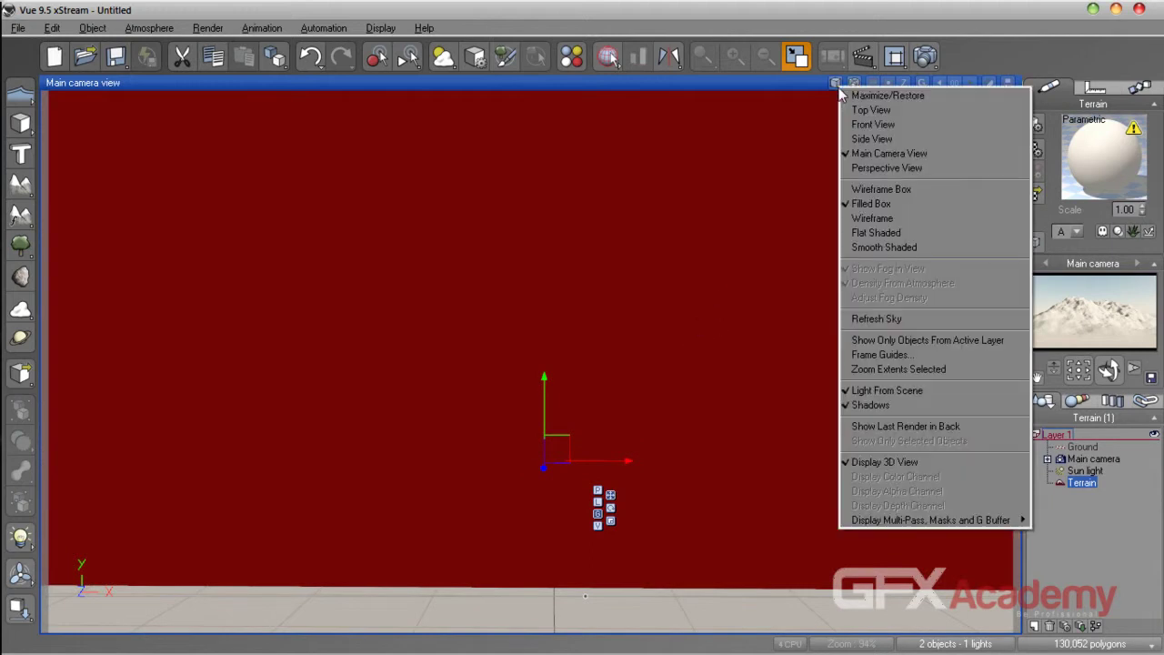
left_click(886, 218)
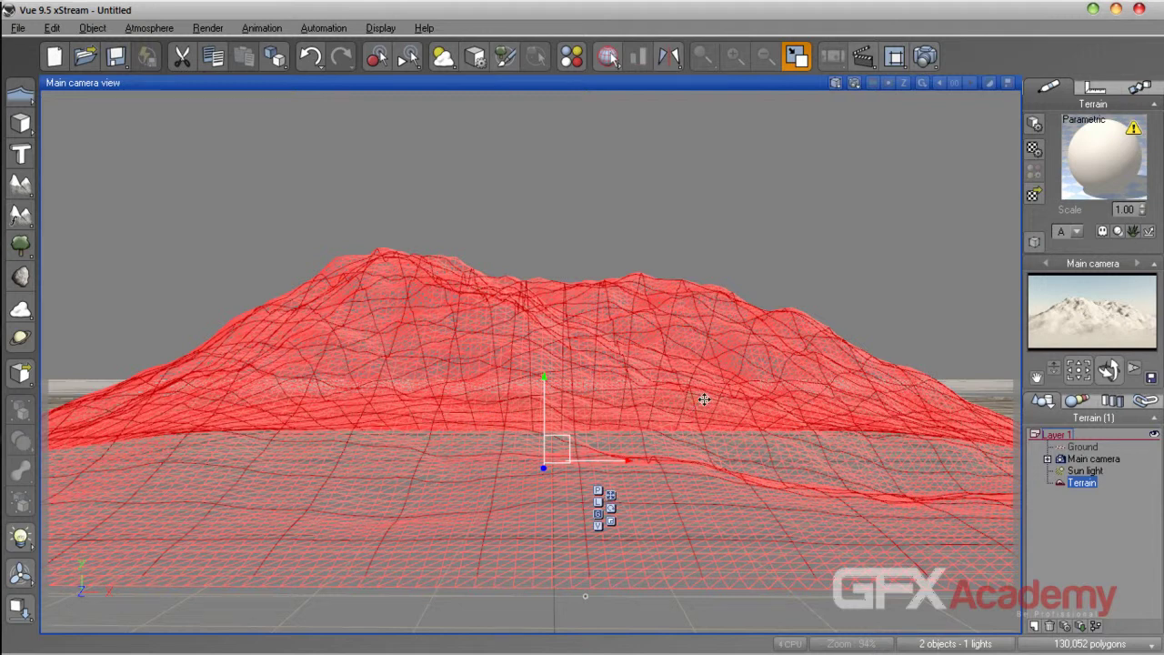
- Compare Flat Shaded with Smooth Shaded in the main camera view, leaving it on Smooth Shaded with the terrain deselected
left_click(836, 84)
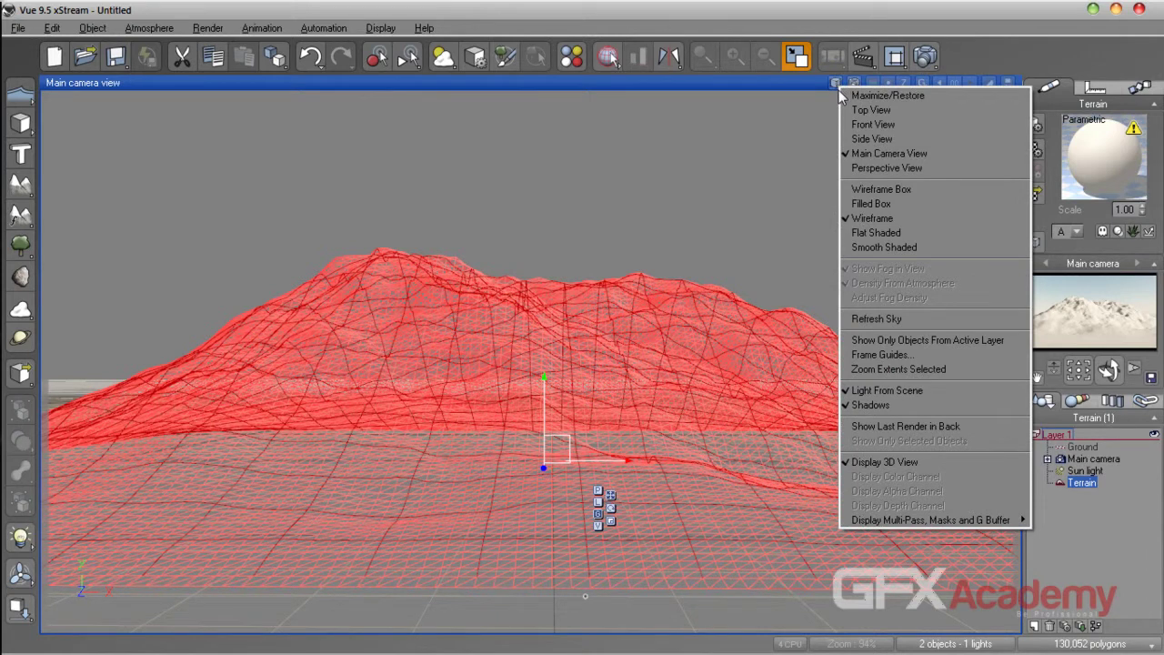
left_click(890, 233)
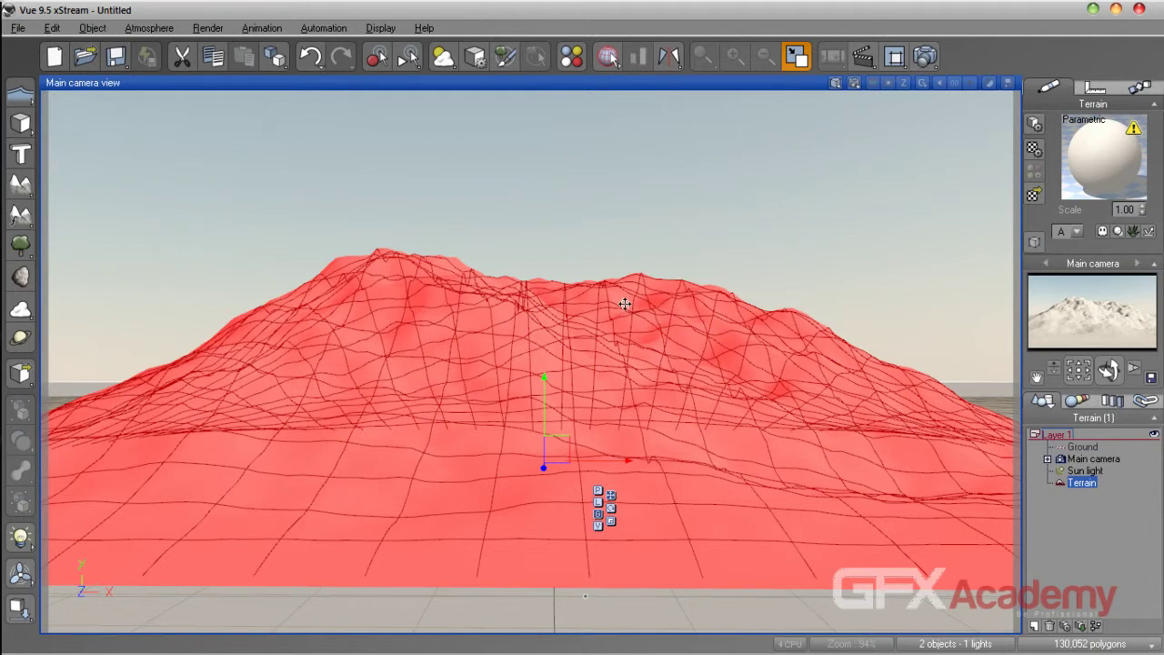
left_click(836, 82)
left_click(903, 247)
left_click(1083, 530)
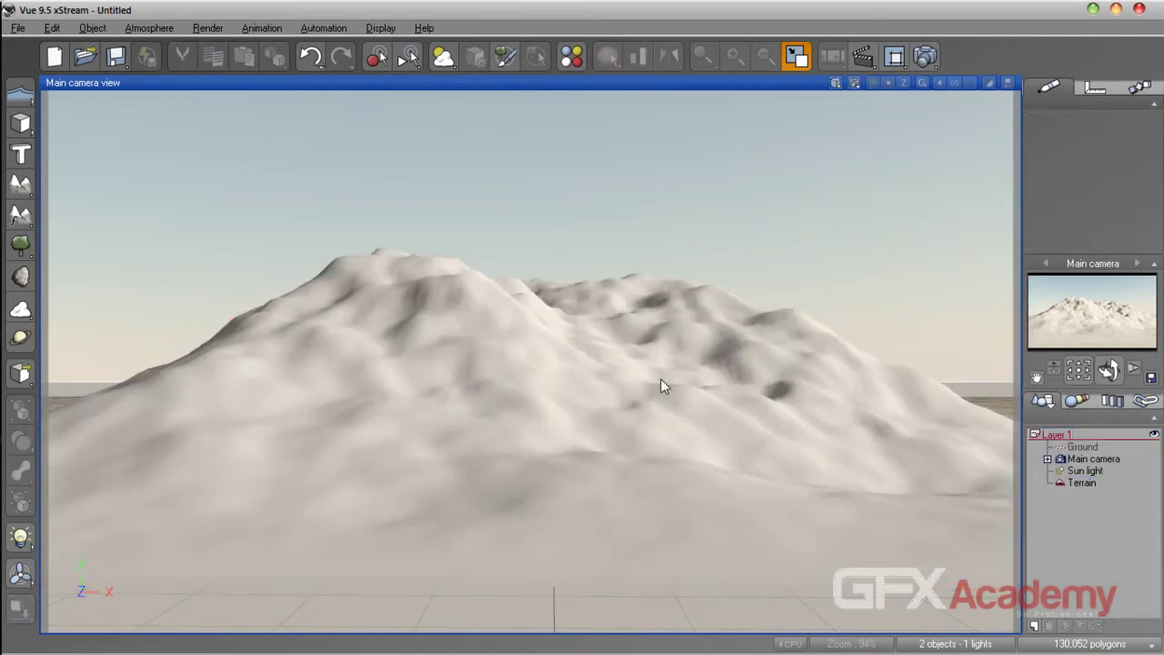
- Reselect the terrain and look through the display options of the main camera view without changing any
left_click(587, 386)
left_click(836, 84)
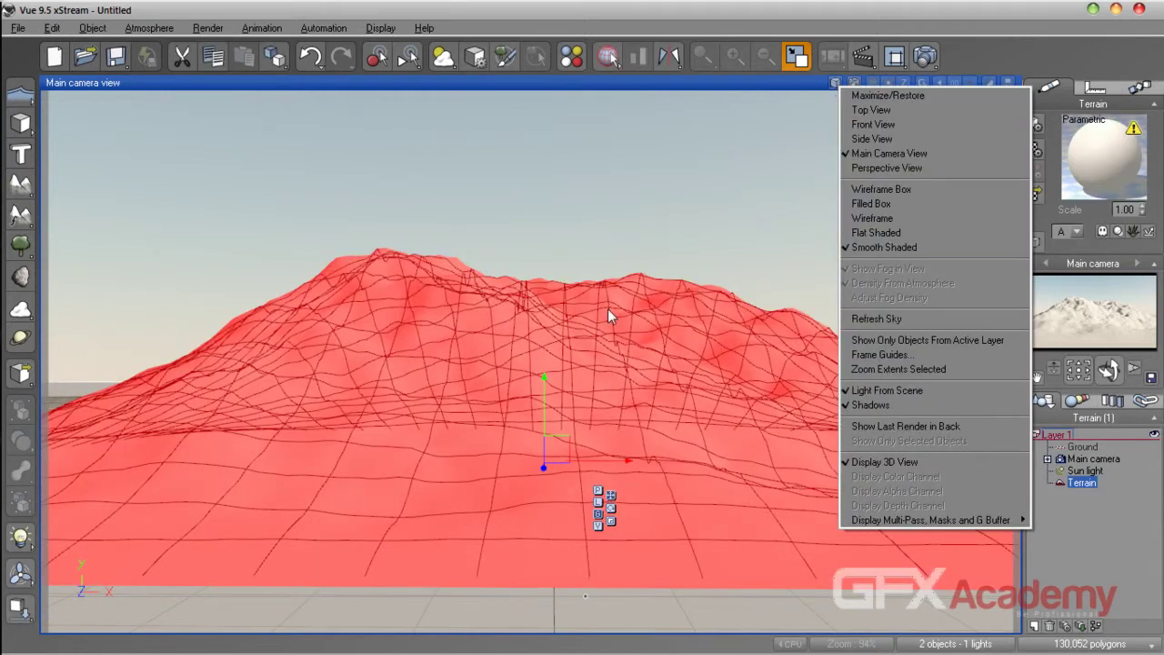
left_click(707, 229)
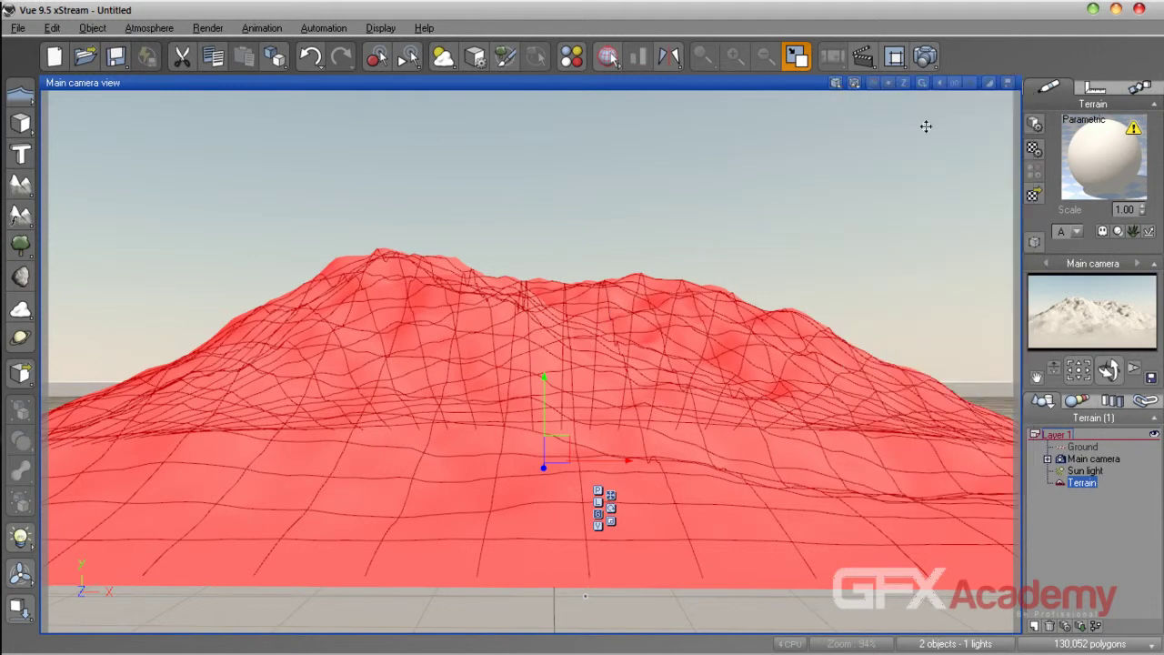
- Review the render quality presets and the Render Options settings, closing them without changes
right_click(856, 84)
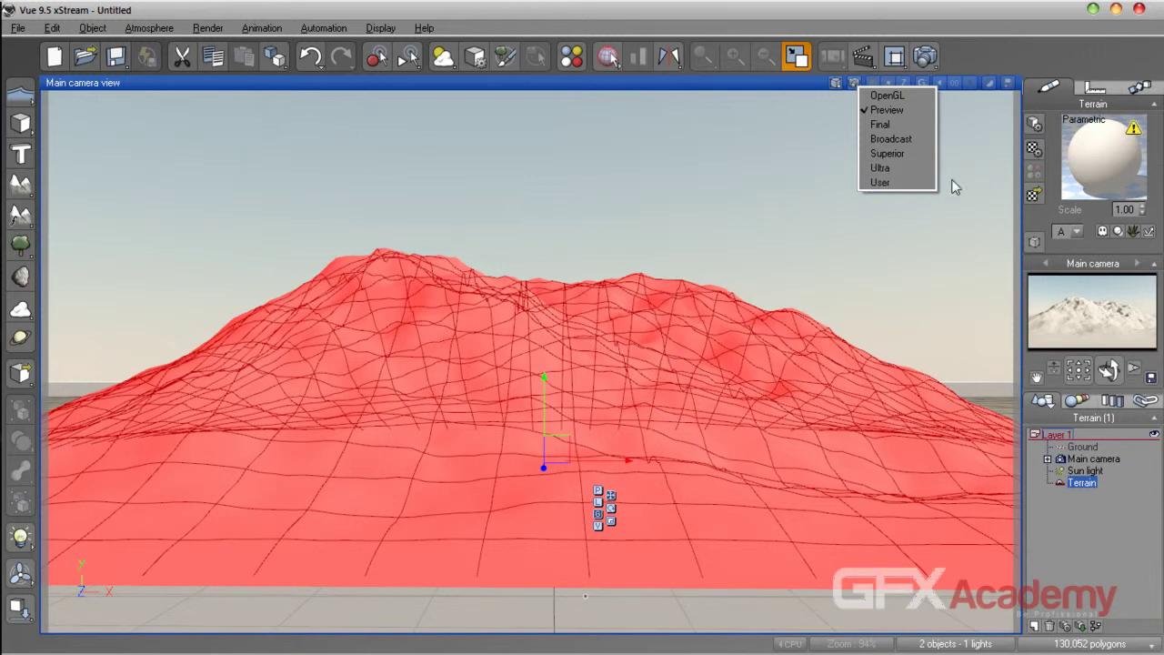
left_click(929, 60)
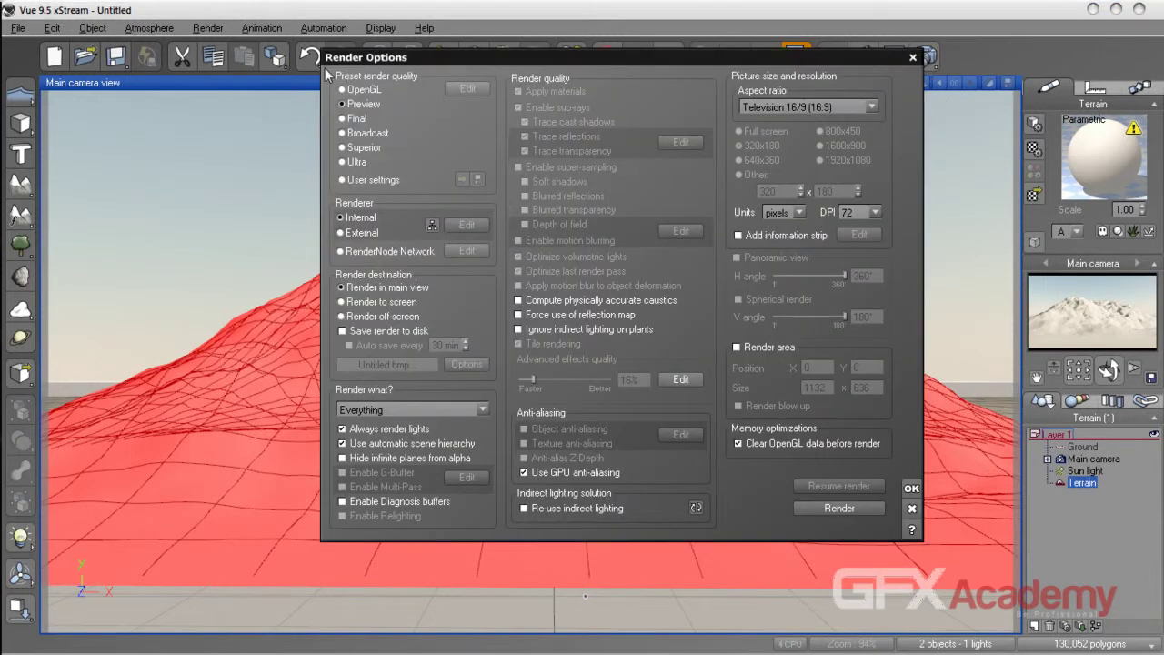
left_click(912, 509)
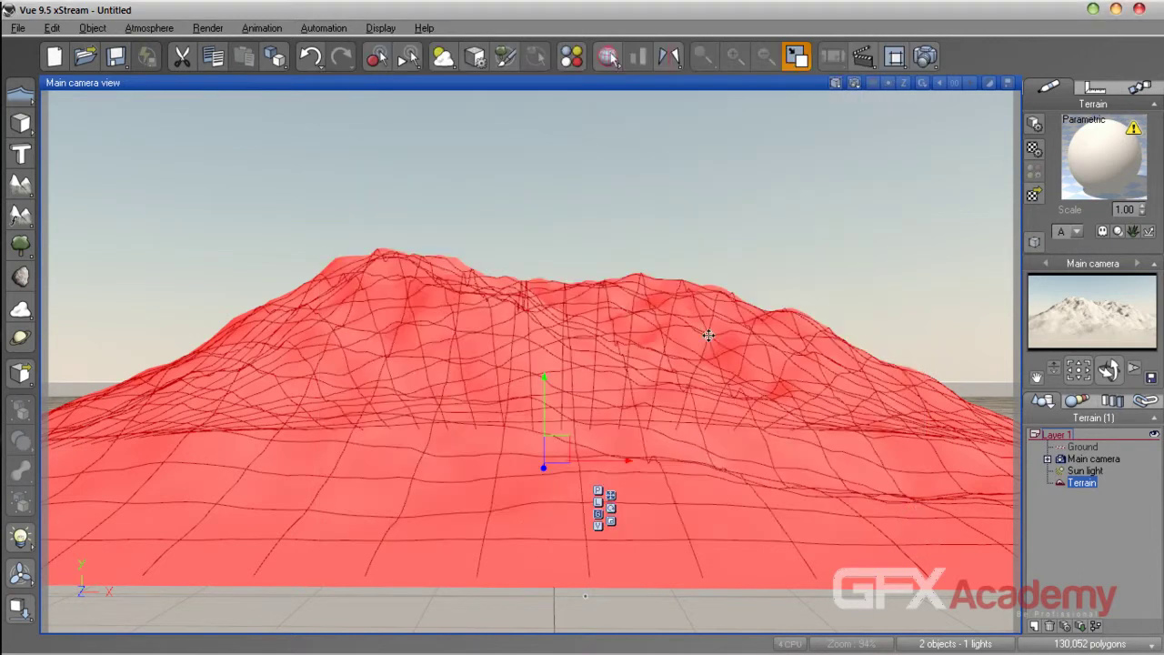
left_click(928, 58)
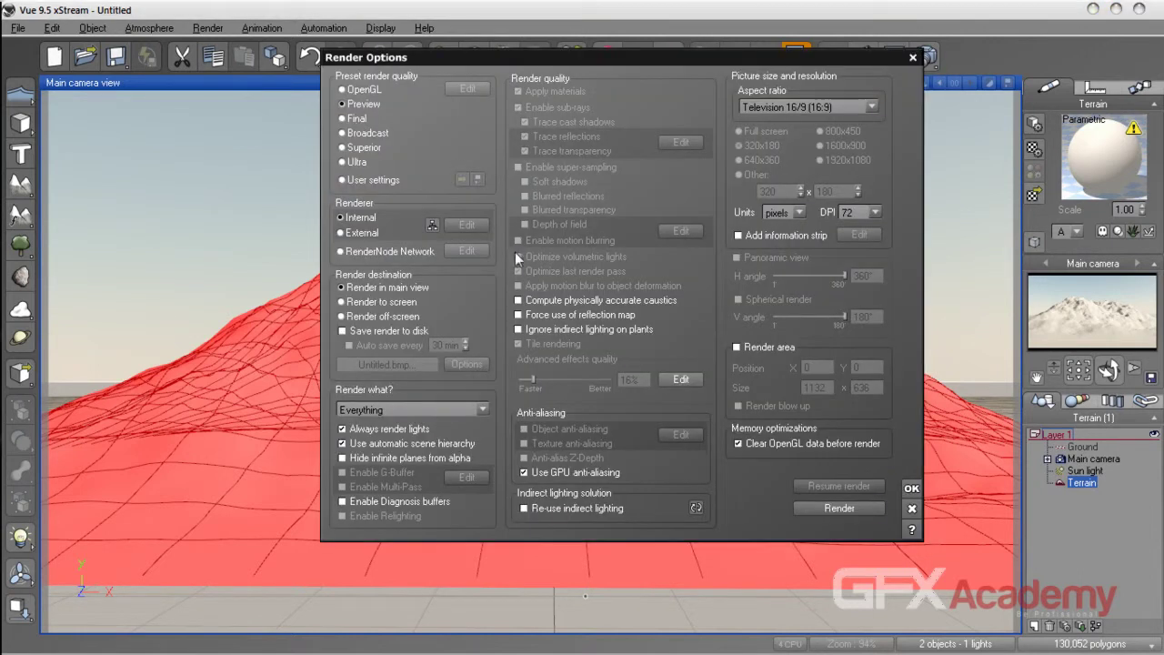
left_click(912, 509)
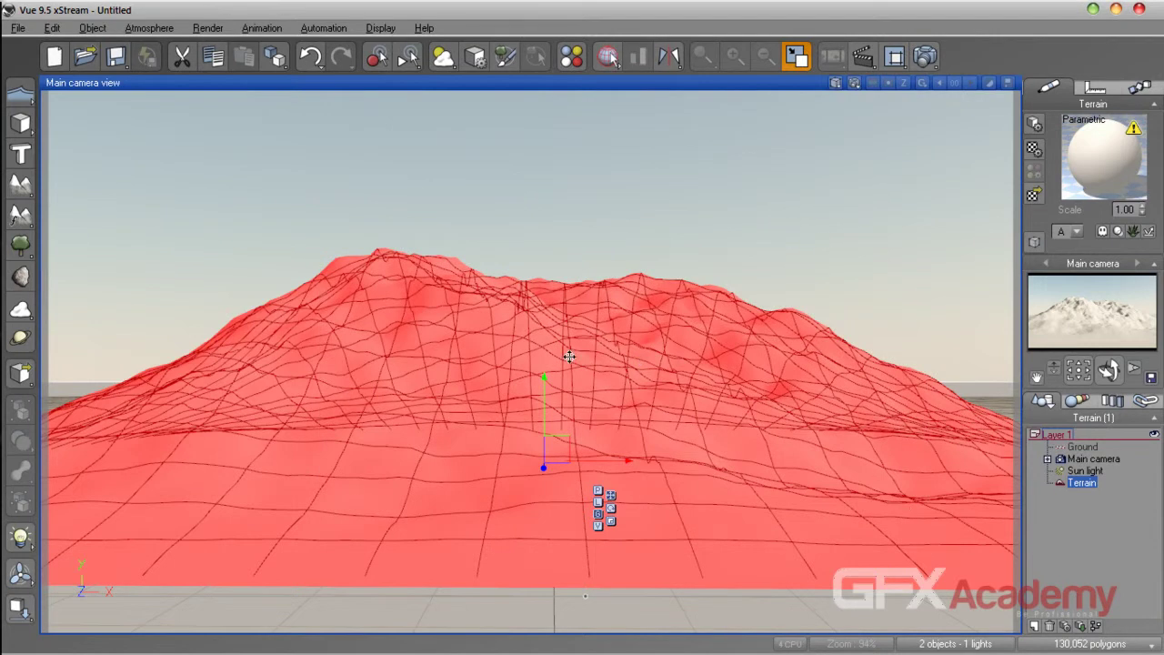
- Set the render quality preset to Final and render the main camera view
left_click(854, 82)
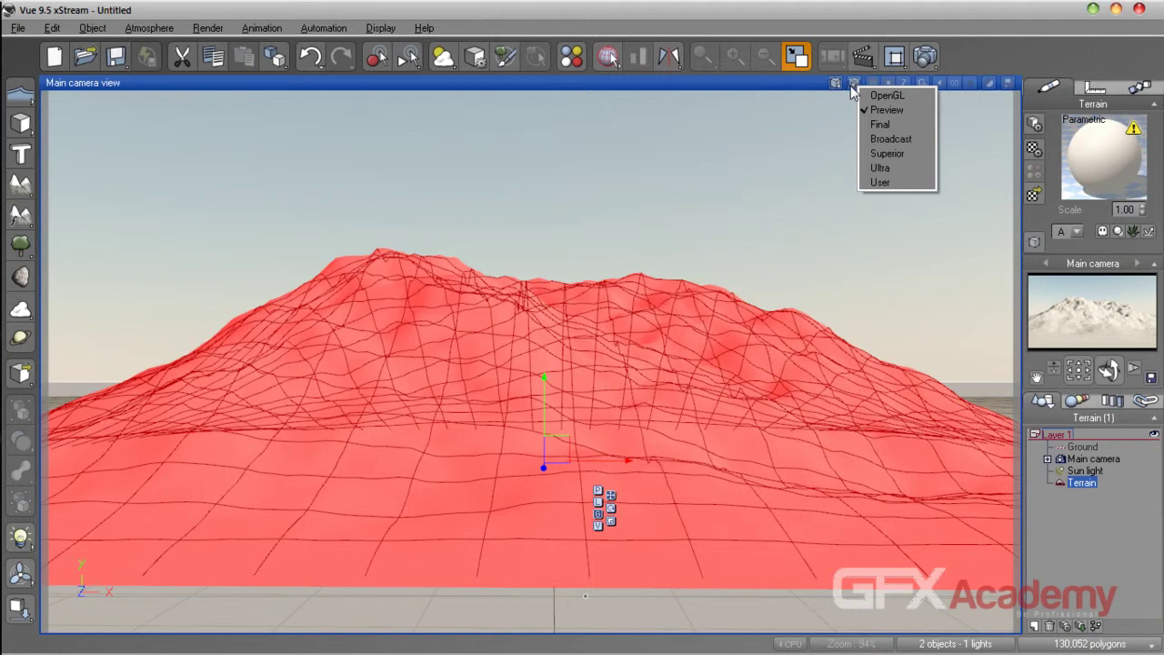
left_click(894, 127)
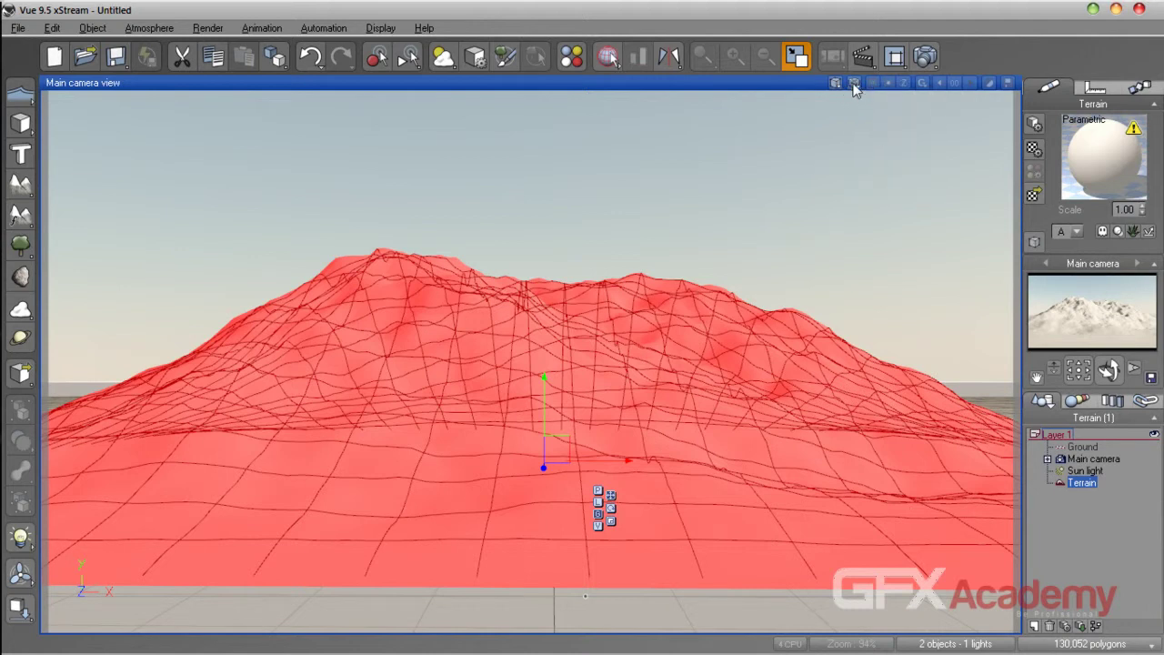
left_click(853, 83)
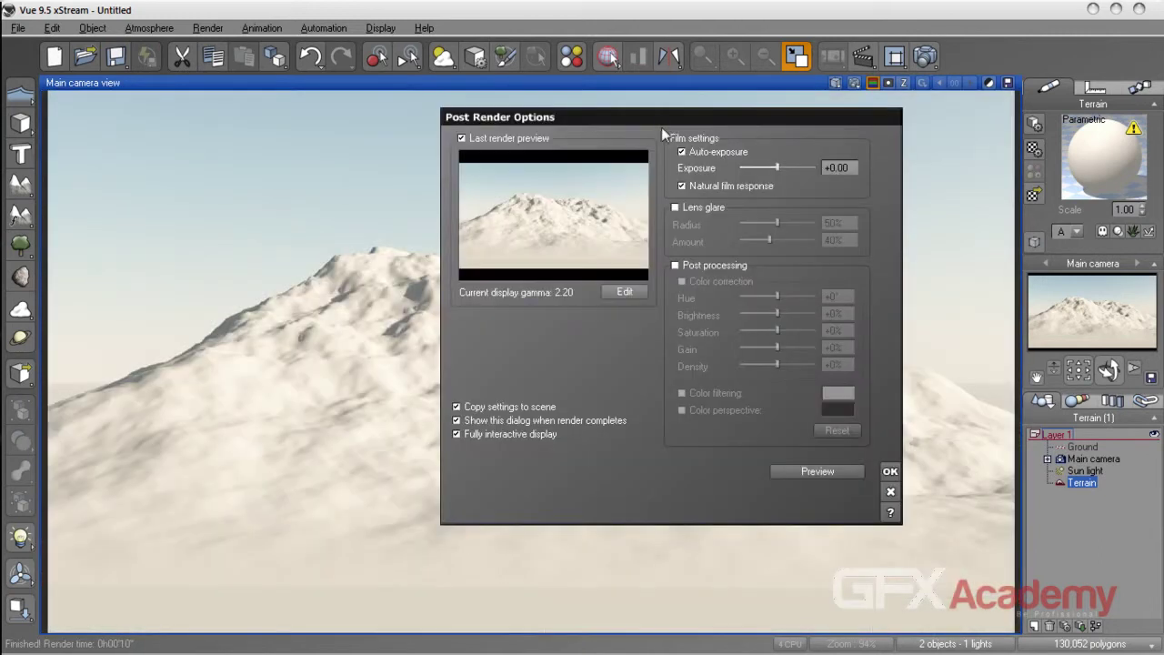
- Set the post-render exposure to -0.09, enable post processing, turn off showing this dialog when a render completes, and accept
left_click_drag(662, 130, 612, 138)
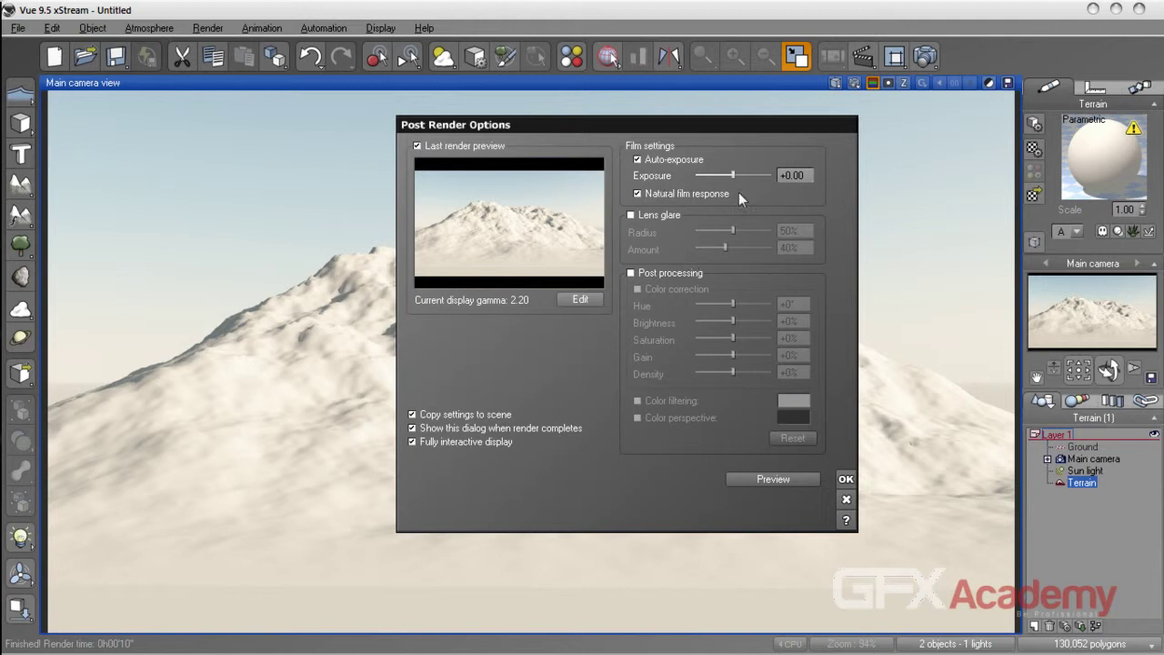
mouse_move(732, 176)
left_mouse_down()
mouse_move(751, 178)
mouse_move(731, 178)
left_mouse_up()
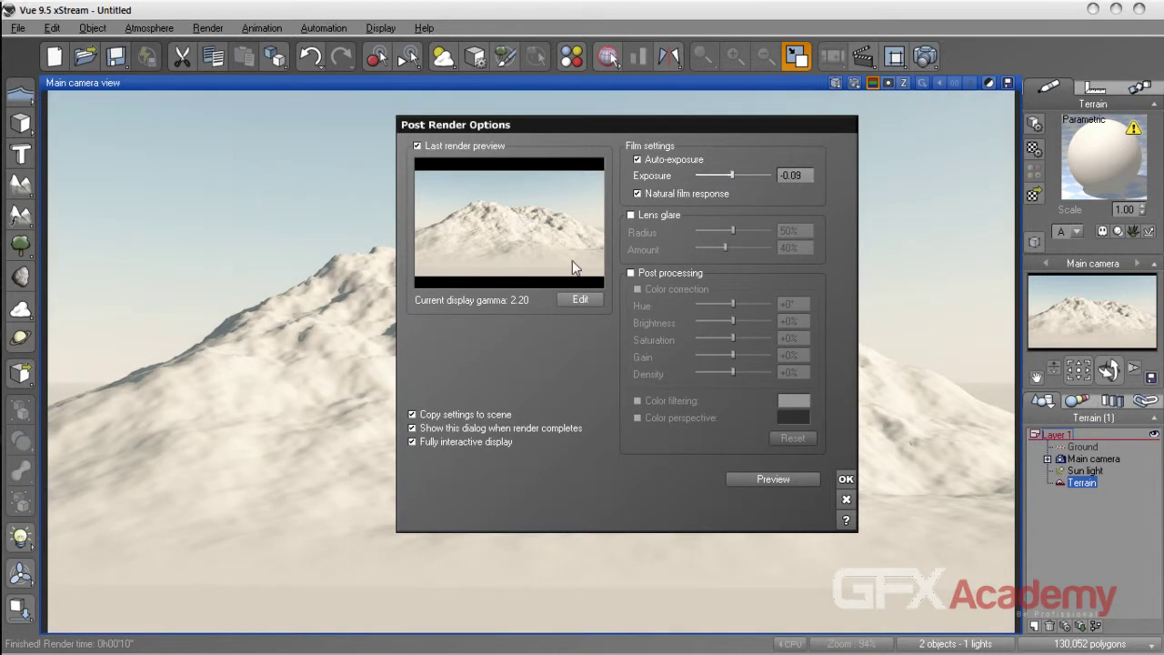
left_click(644, 272)
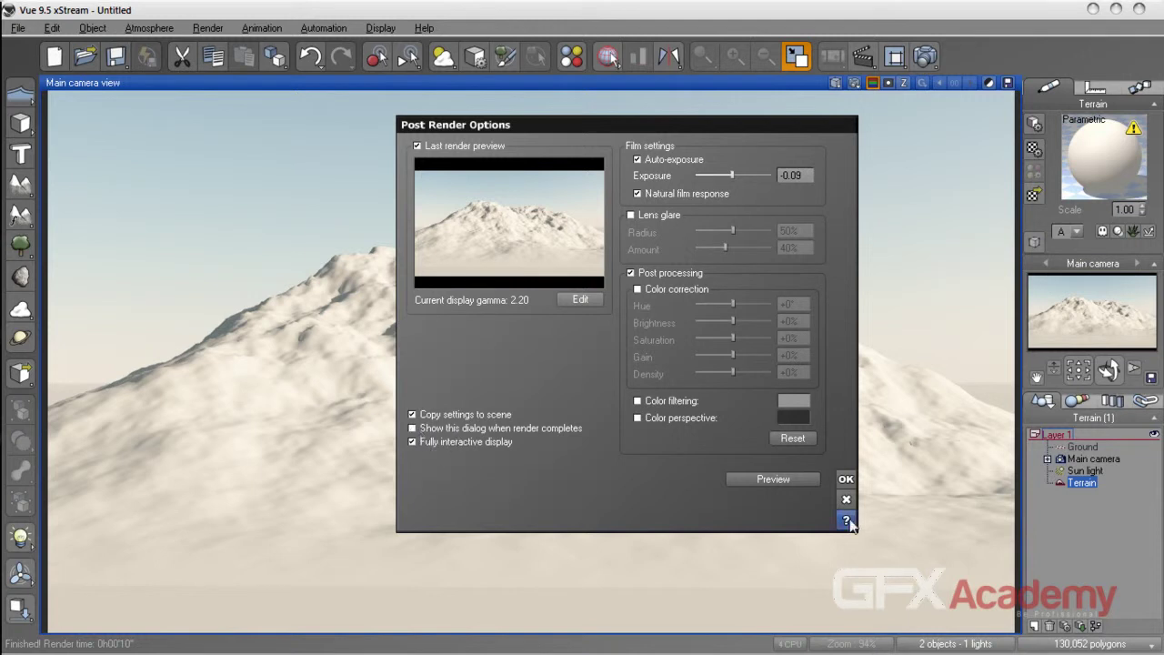
left_click(846, 479)
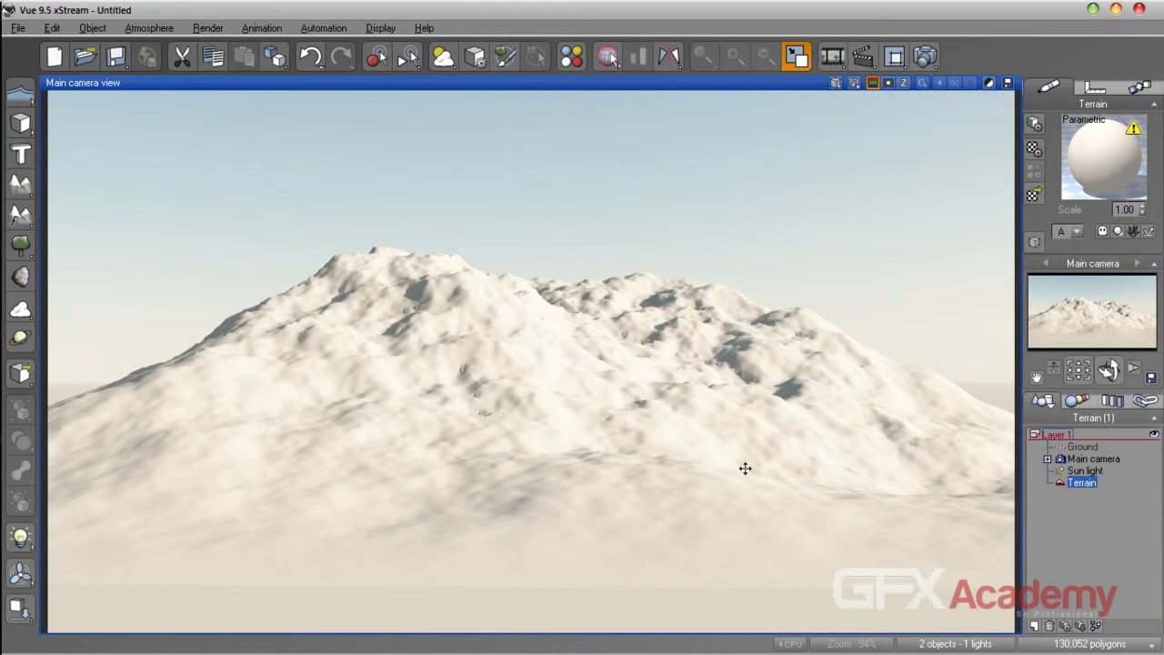
- Dismiss the rendered image to return to the editable scene and restore the four-view layout
left_click(727, 243)
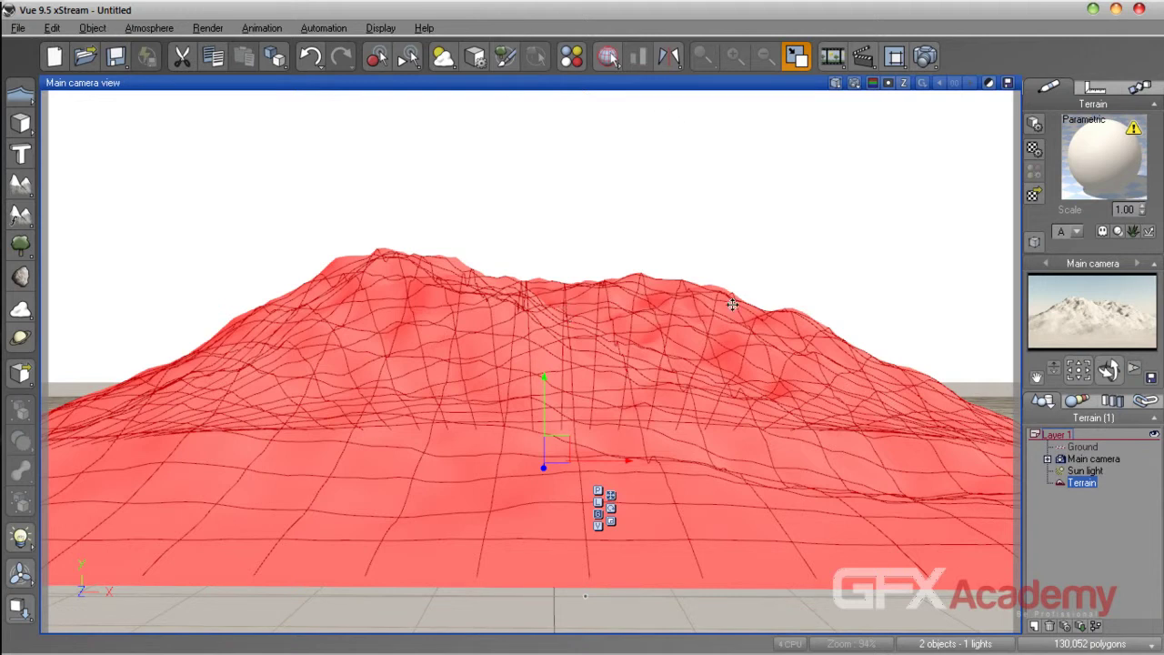
double_click(671, 86)
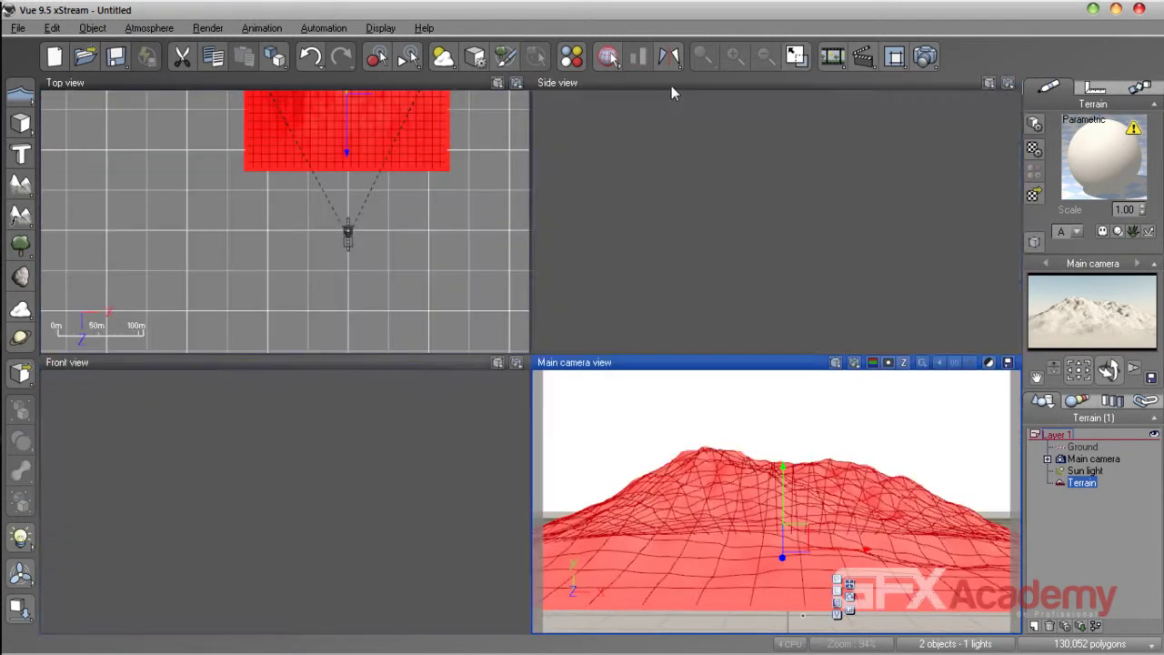
- Open the selected terrain in the Terrain Editor and close the Brush Editor so the terrain preview is unobstructed
right_click_drag(417, 124, 355, 256)
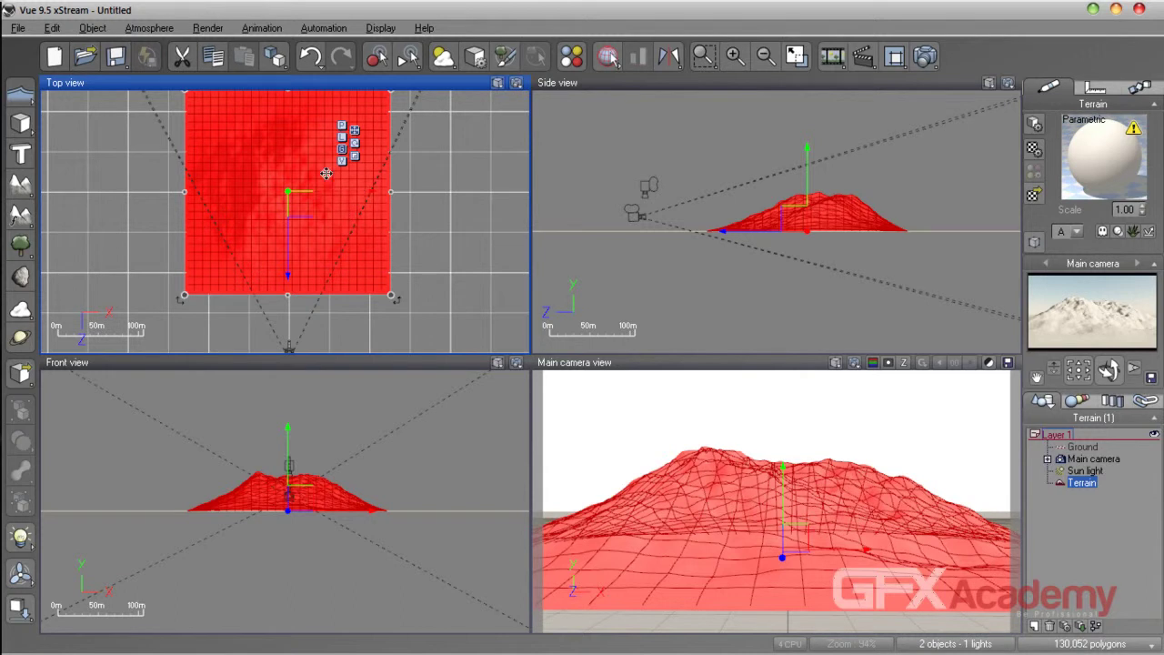
double_click(245, 173)
left_click_drag(520, 16, 611, 21)
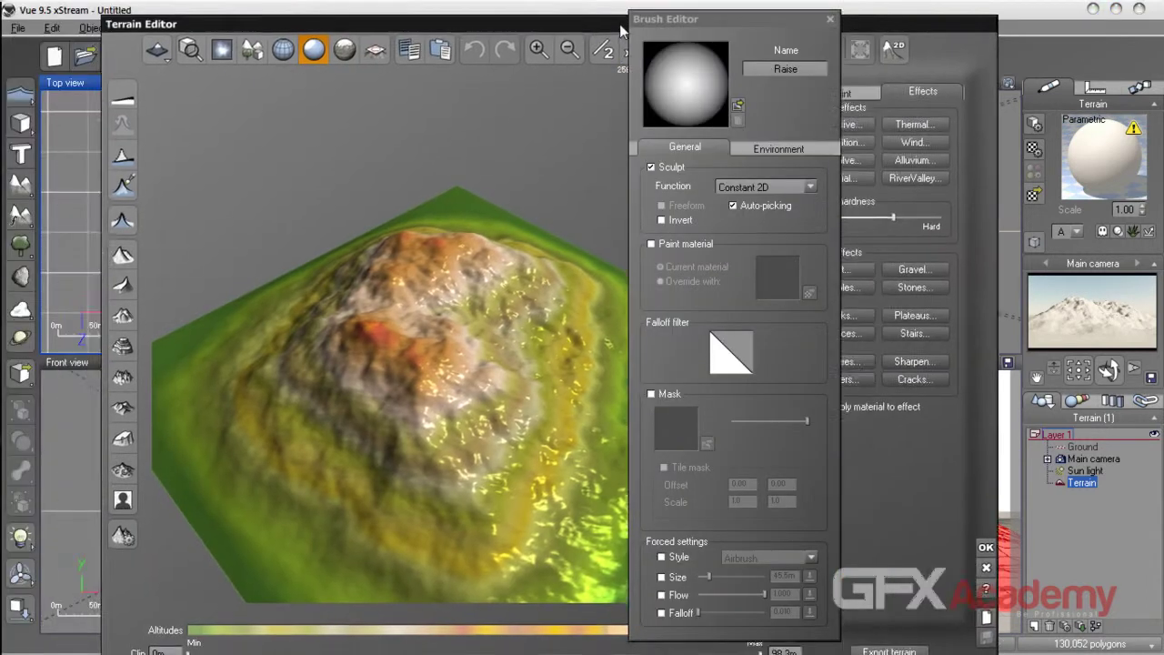
left_click_drag(707, 20, 1030, 17)
left_click_drag(835, 18, 792, 5)
mouse_move(458, 383)
right_mouse_down()
mouse_move(329, 291)
mouse_move(600, 374)
mouse_move(718, 291)
mouse_move(670, 344)
mouse_move(552, 360)
mouse_move(481, 333)
mouse_move(324, 336)
mouse_move(377, 384)
mouse_move(537, 364)
mouse_move(655, 309)
mouse_move(533, 376)
mouse_move(591, 373)
right_mouse_up()
left_click_drag(1019, 14, 707, 27)
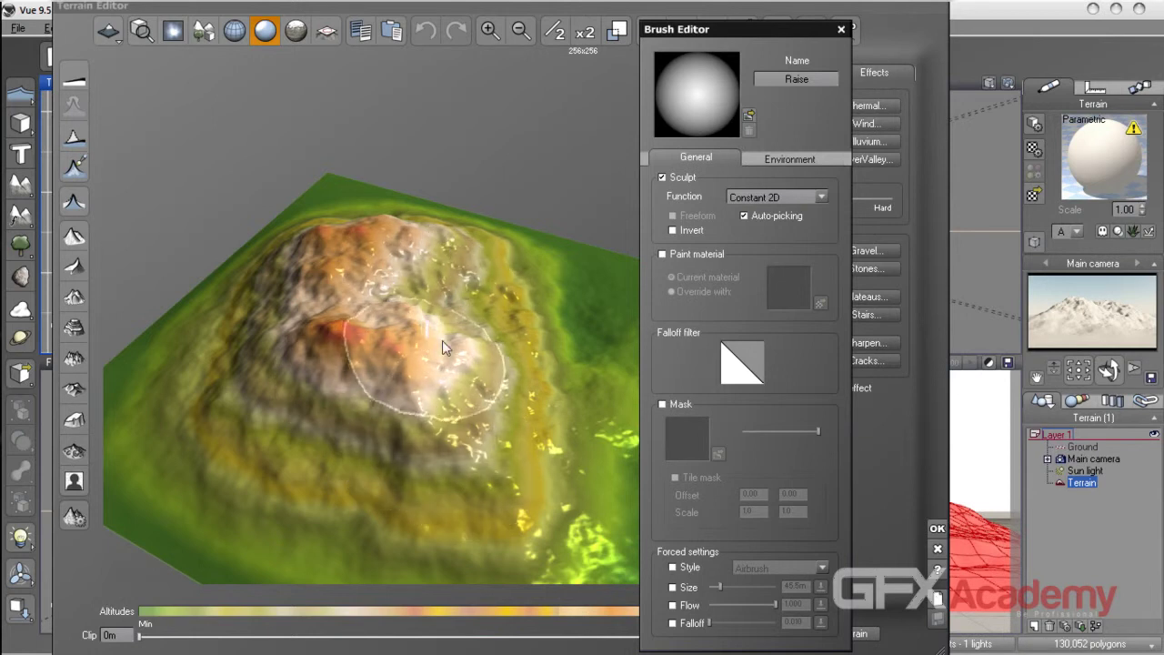
left_click(842, 30)
left_click_drag(618, 9, 758, 21)
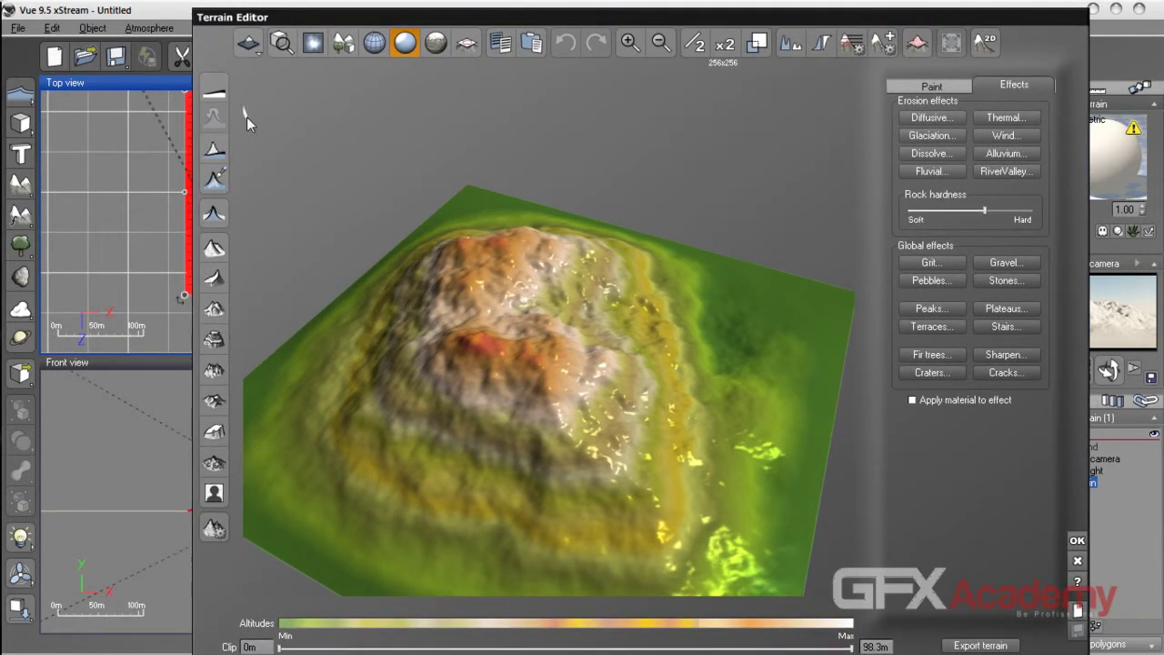
- Review the terrain type options, keeping Standard, and orbit the terrain preview before resetting it to the default view
left_click(260, 50)
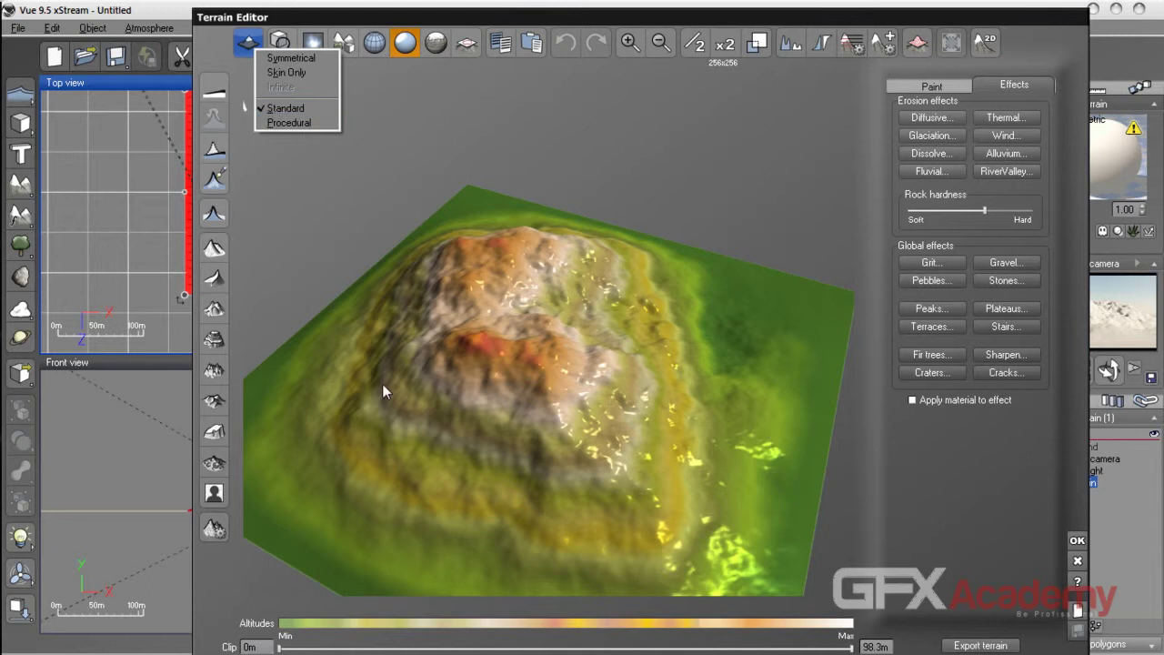
left_click(291, 108)
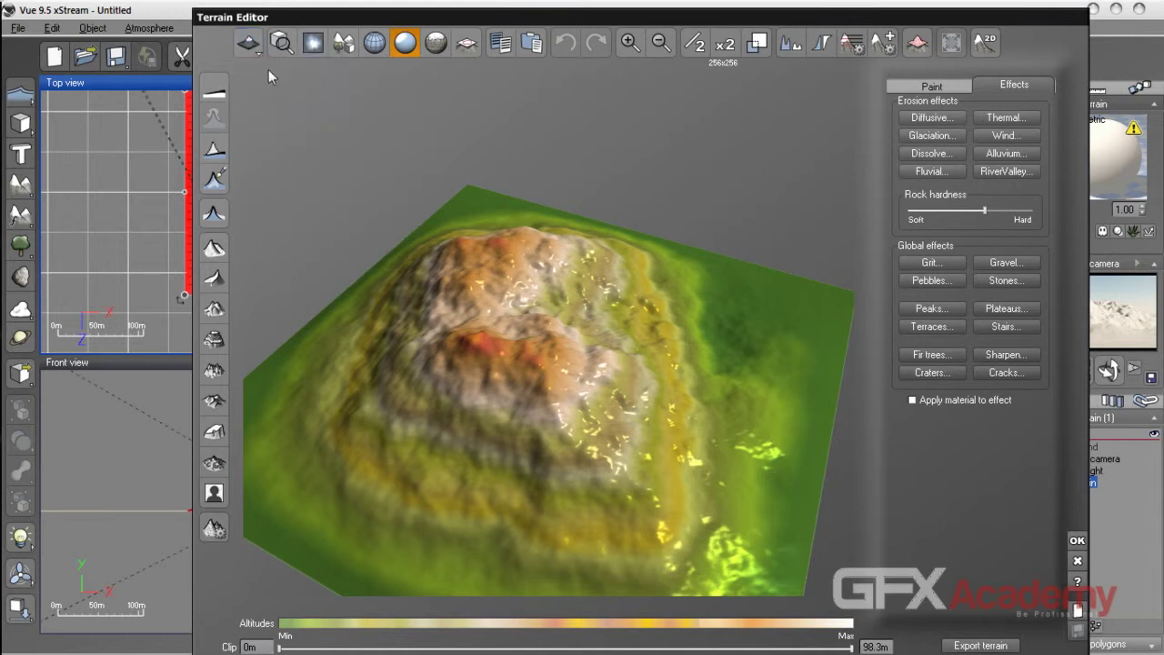
left_click(280, 47)
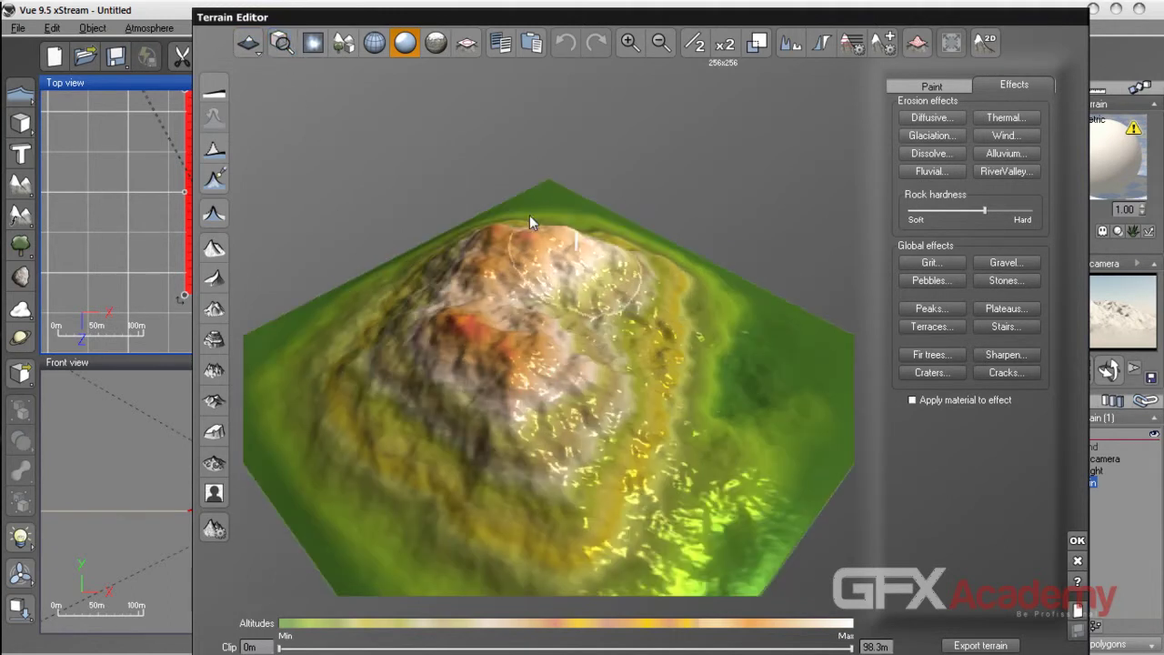
mouse_move(630, 372)
right_mouse_down()
mouse_move(422, 256)
mouse_move(459, 144)
right_mouse_up()
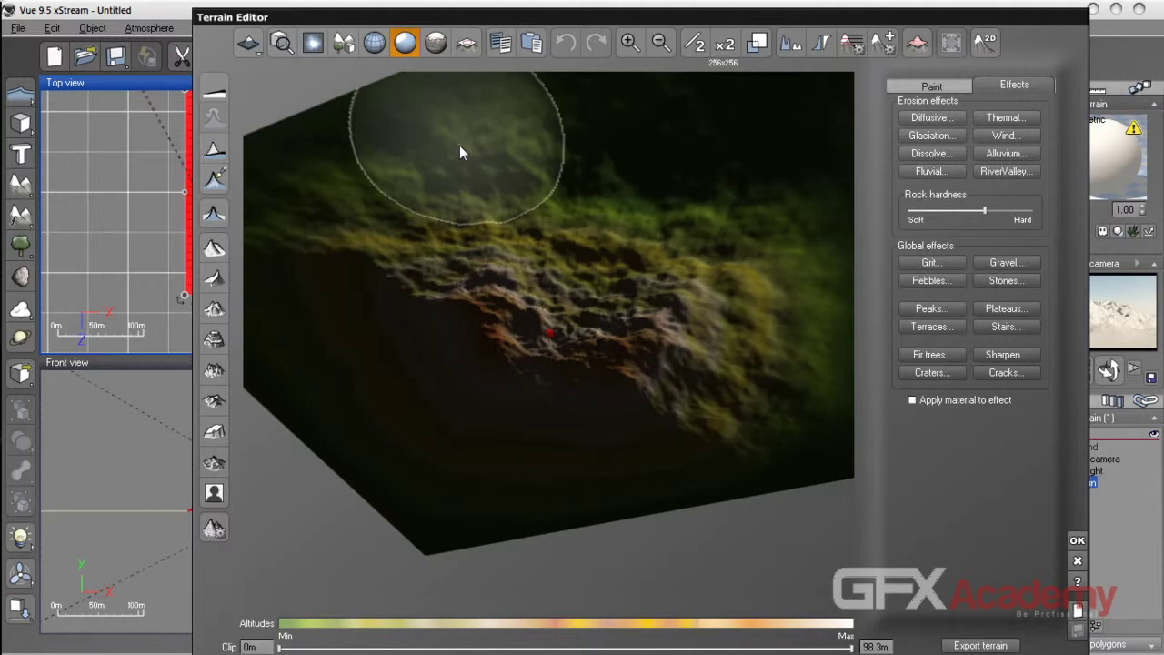
left_click(281, 43)
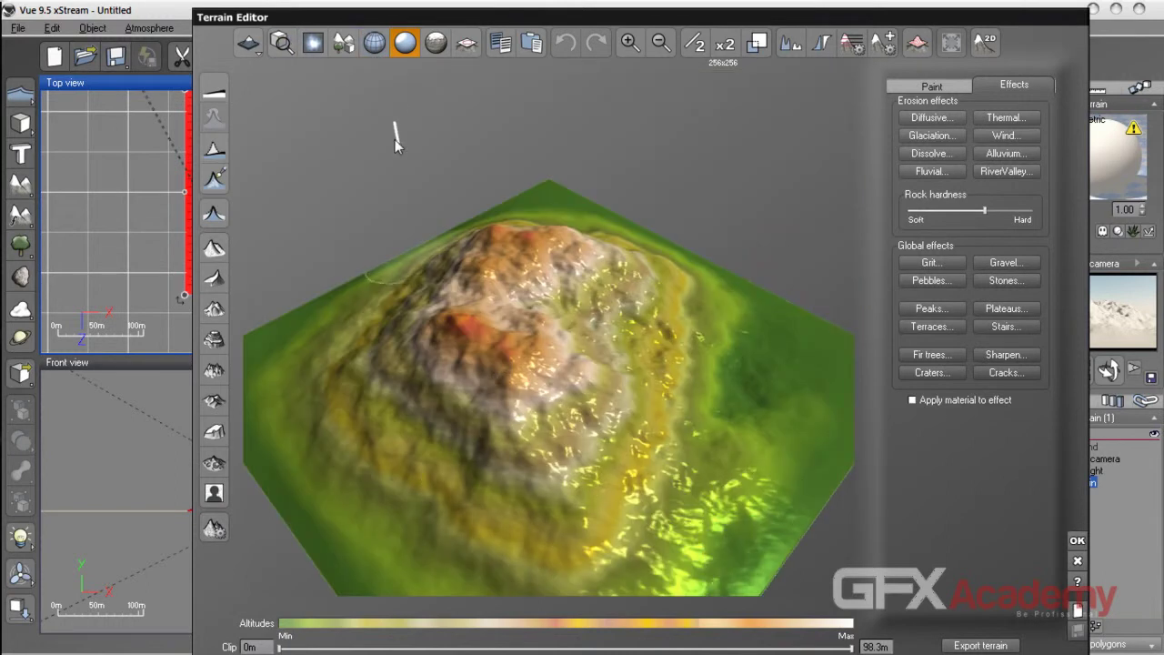
- Examine the terrain from directly above using the top view, and orbit around it to inspect its sides
left_click(313, 43)
right_click_drag(585, 317, 537, 335)
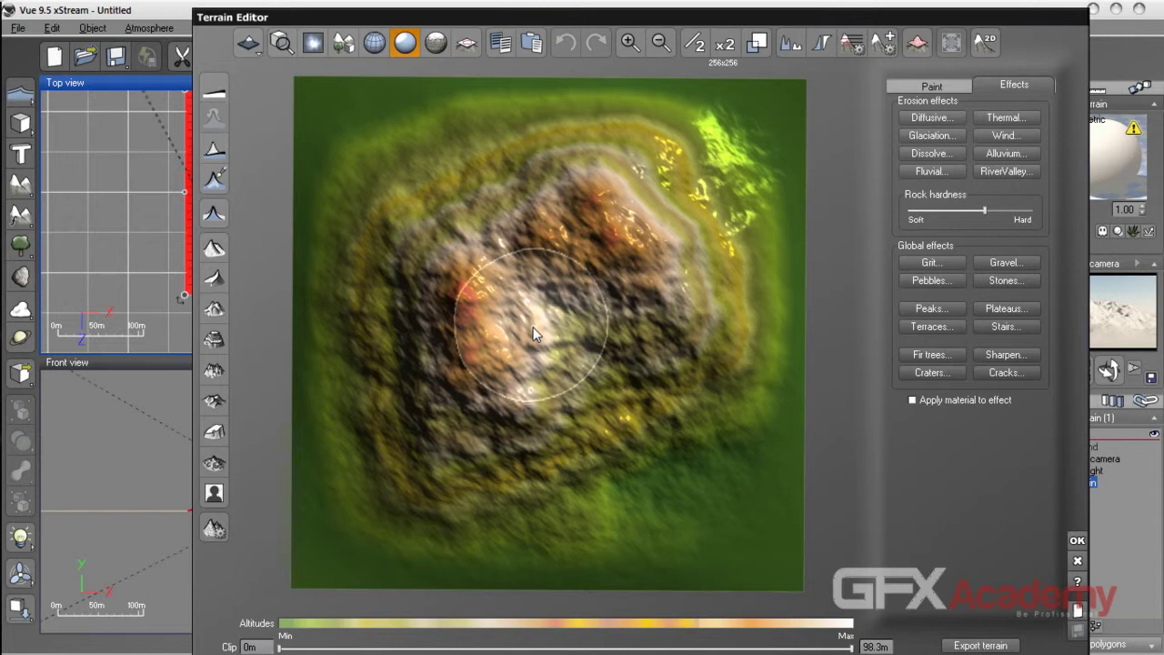
right_click_drag(535, 334, 634, 185)
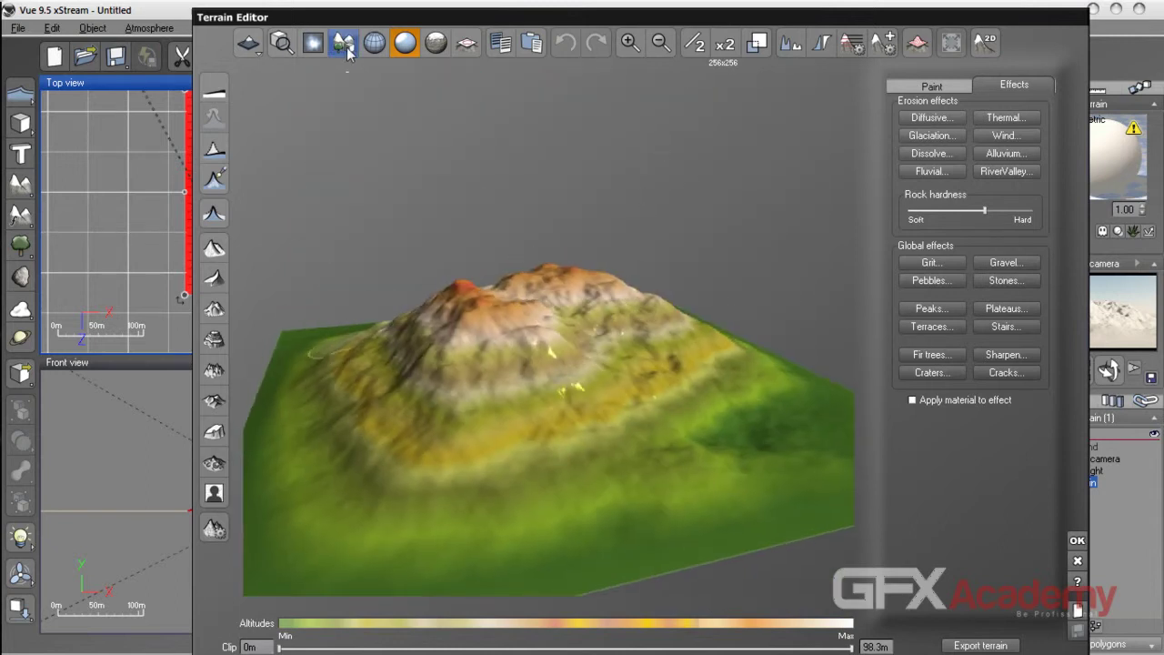
mouse_move(630, 350)
right_mouse_down()
mouse_move(480, 361)
mouse_move(527, 400)
mouse_move(588, 415)
mouse_move(649, 335)
right_mouse_up()
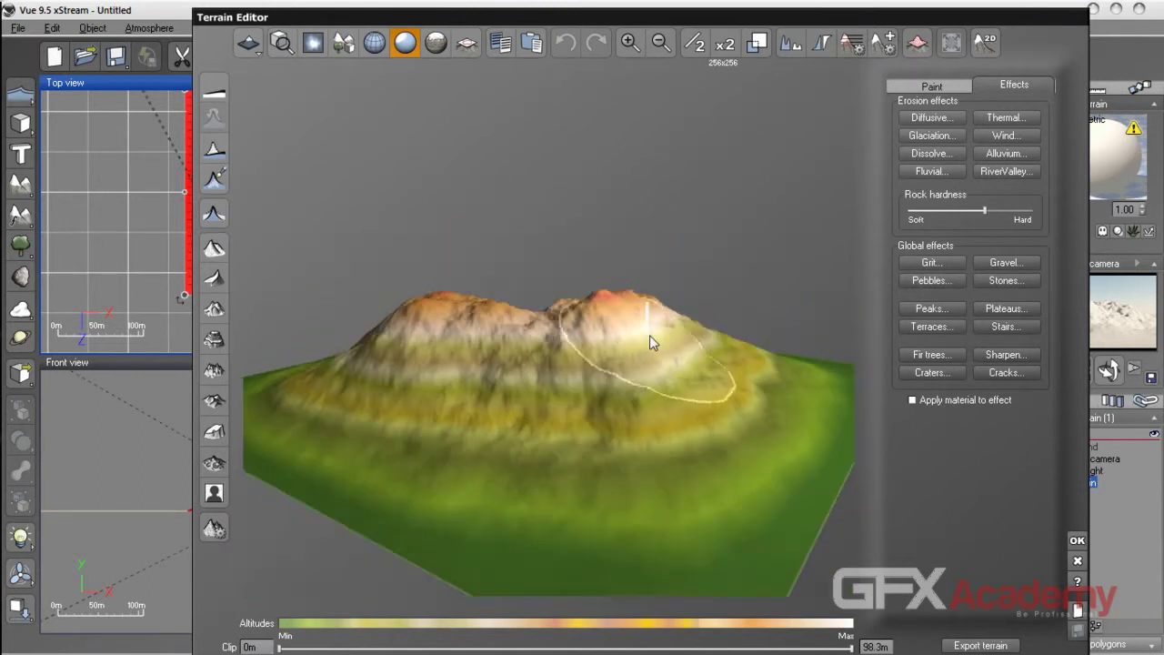
mouse_move(674, 422)
right_mouse_down()
mouse_move(500, 445)
mouse_move(433, 407)
mouse_move(502, 401)
mouse_move(553, 454)
mouse_move(573, 427)
right_mouse_up()
- Compare the terrain with the main scene, showing the whole scene in the editor preview and hiding it again after inspecting it
left_click_drag(627, 24, 166, 273)
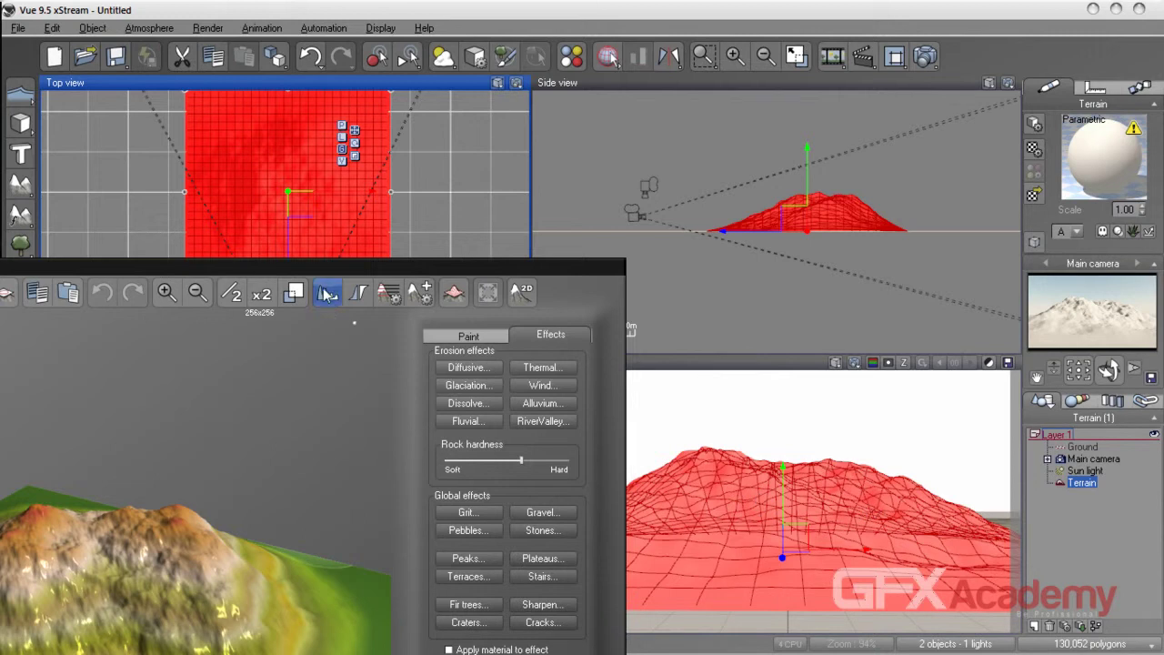
left_click_drag(312, 270, 655, 81)
mouse_move(416, 469)
right_mouse_down()
mouse_move(440, 398)
mouse_move(388, 401)
mouse_move(374, 576)
mouse_move(409, 380)
mouse_move(570, 545)
mouse_move(607, 410)
mouse_move(516, 475)
mouse_move(526, 415)
mouse_move(312, 407)
mouse_move(322, 433)
mouse_move(393, 471)
mouse_move(418, 436)
right_mouse_up()
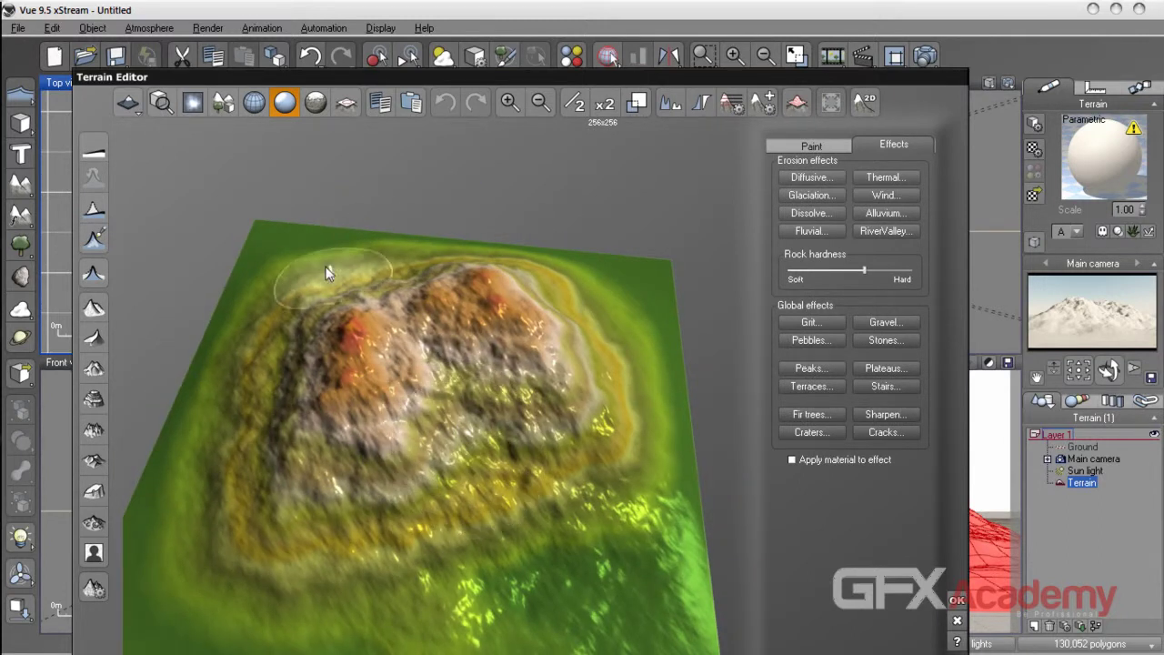
left_click(224, 103)
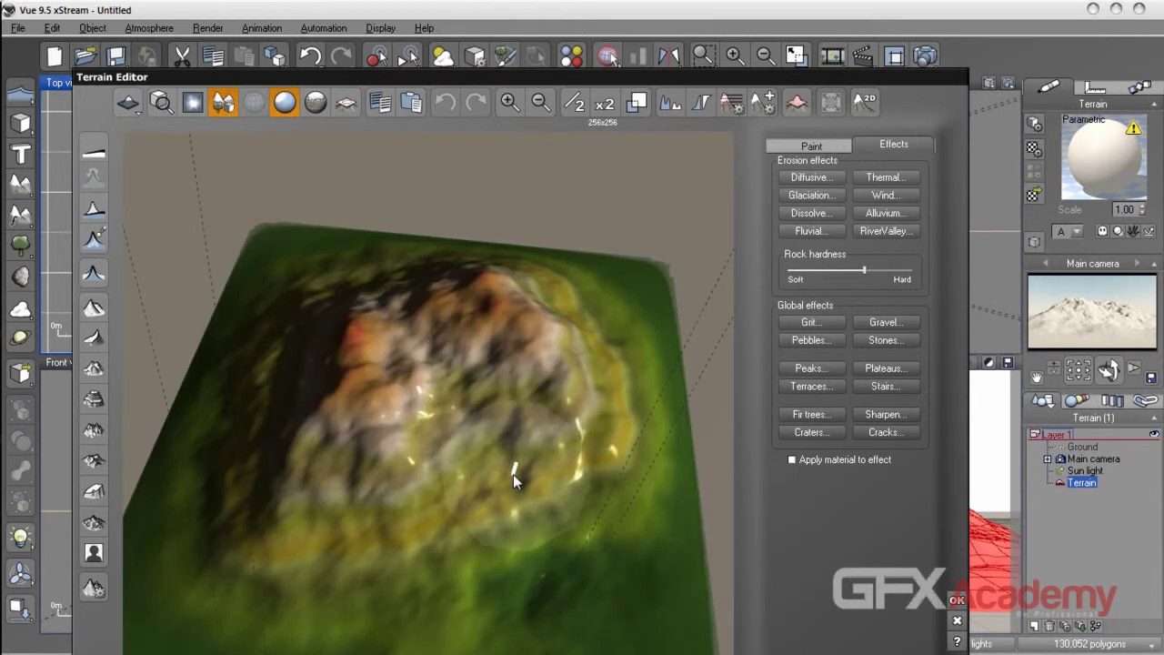
right_click_drag(510, 476, 526, 345)
right_click_drag(485, 424, 400, 420)
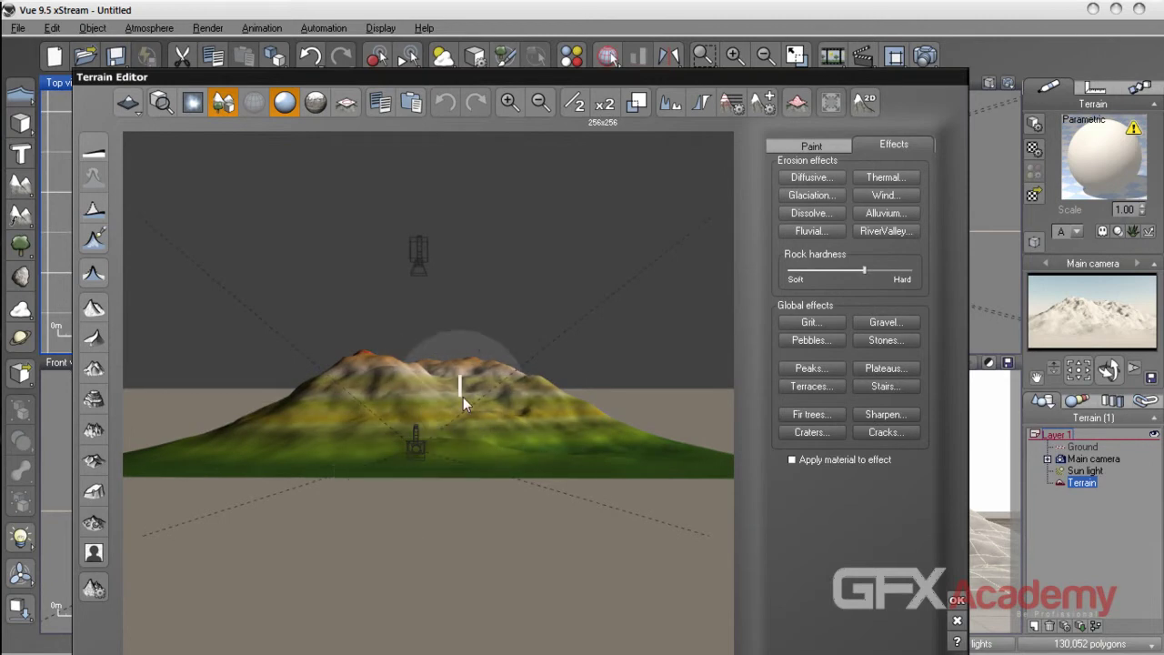
right_click_drag(433, 410, 340, 501)
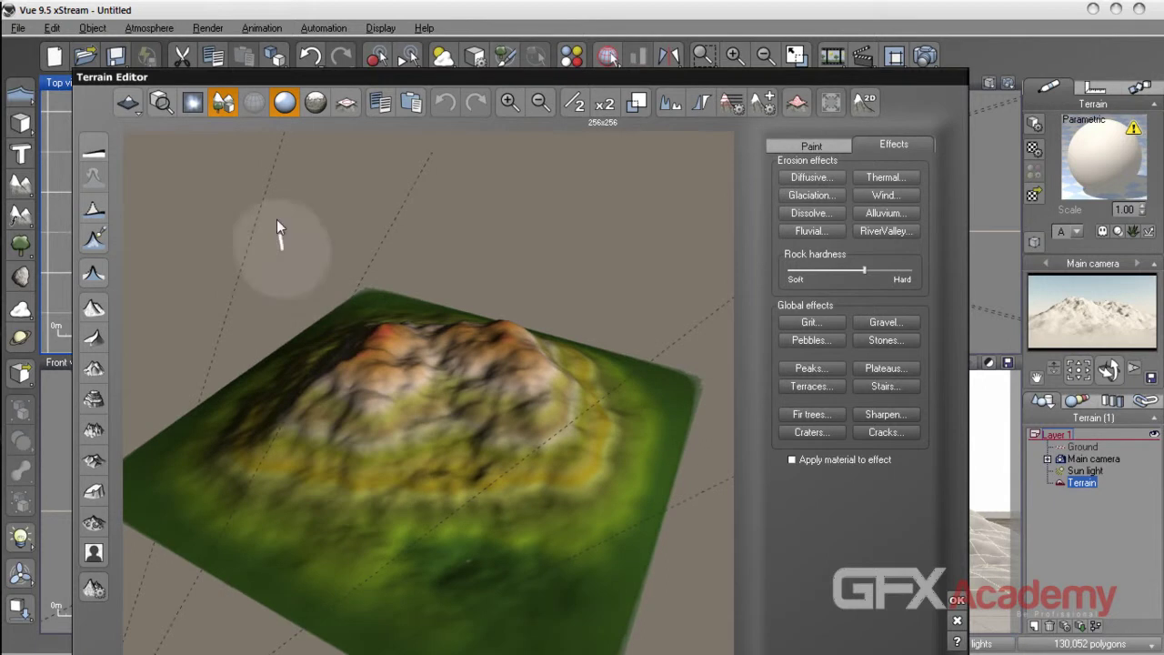
left_click(225, 103)
- Overlay the wireframe mesh on the terrain preview, examine its polygons close up, and turn the wireframe off
mouse_move(437, 473)
right_mouse_down()
mouse_move(494, 458)
mouse_move(439, 409)
mouse_move(403, 493)
mouse_move(456, 363)
right_mouse_up()
left_click(254, 103)
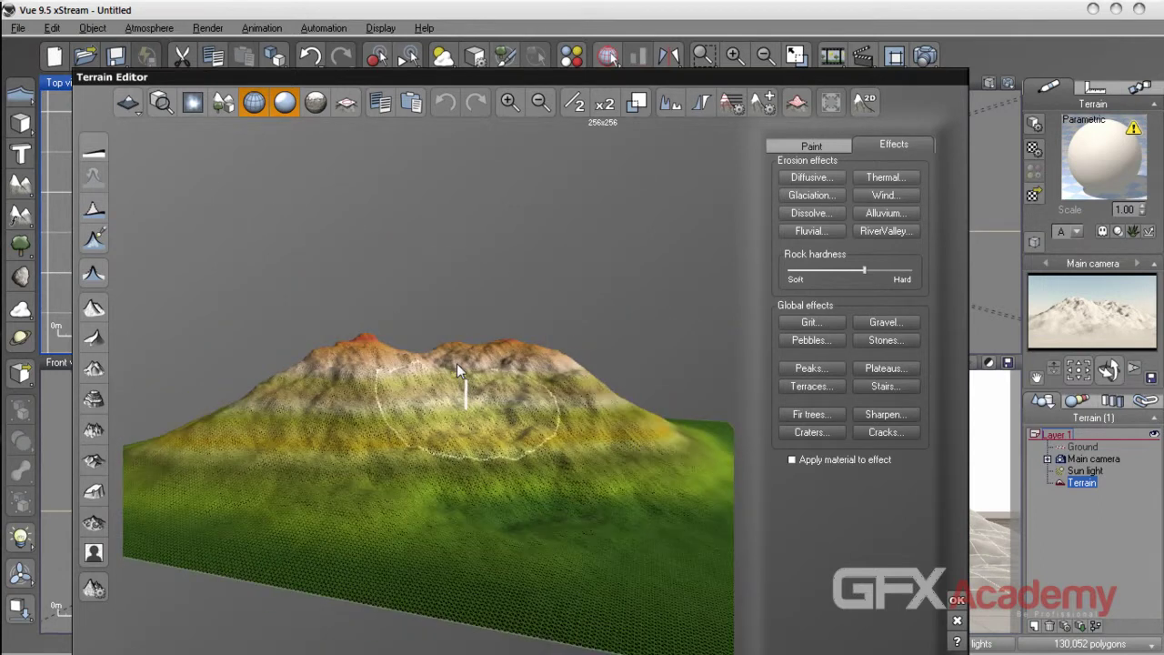
mouse_move(494, 416)
right_mouse_down()
mouse_move(421, 468)
mouse_move(422, 491)
right_mouse_up()
scroll(422, 492, "up", 6)
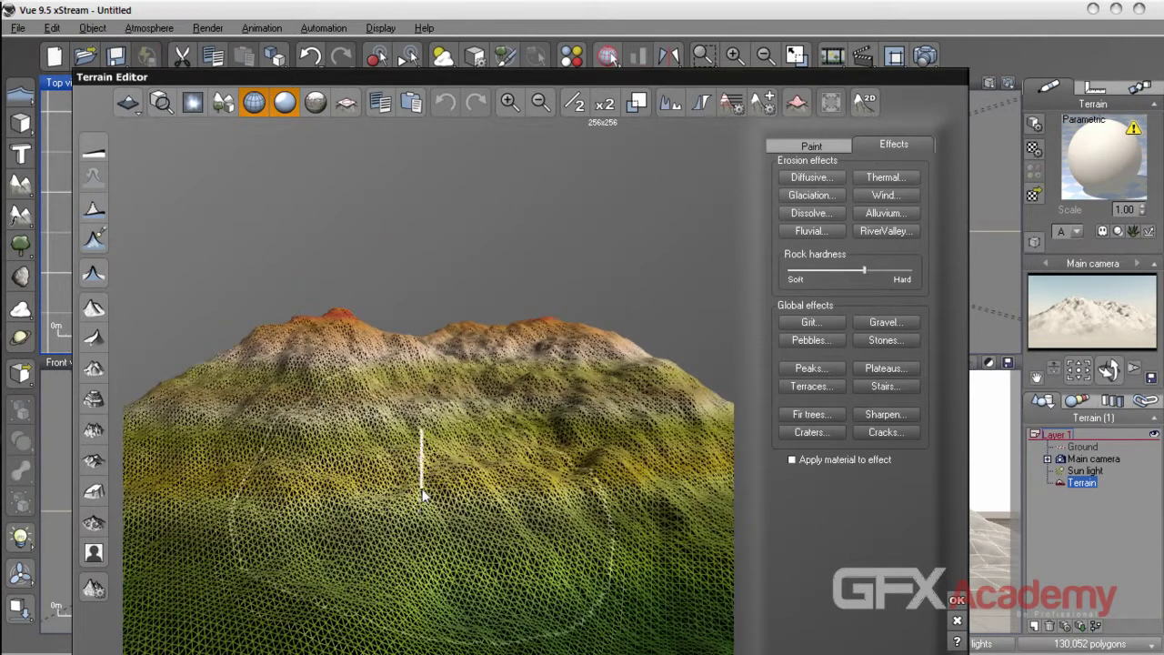
scroll(420, 496, "up", 2)
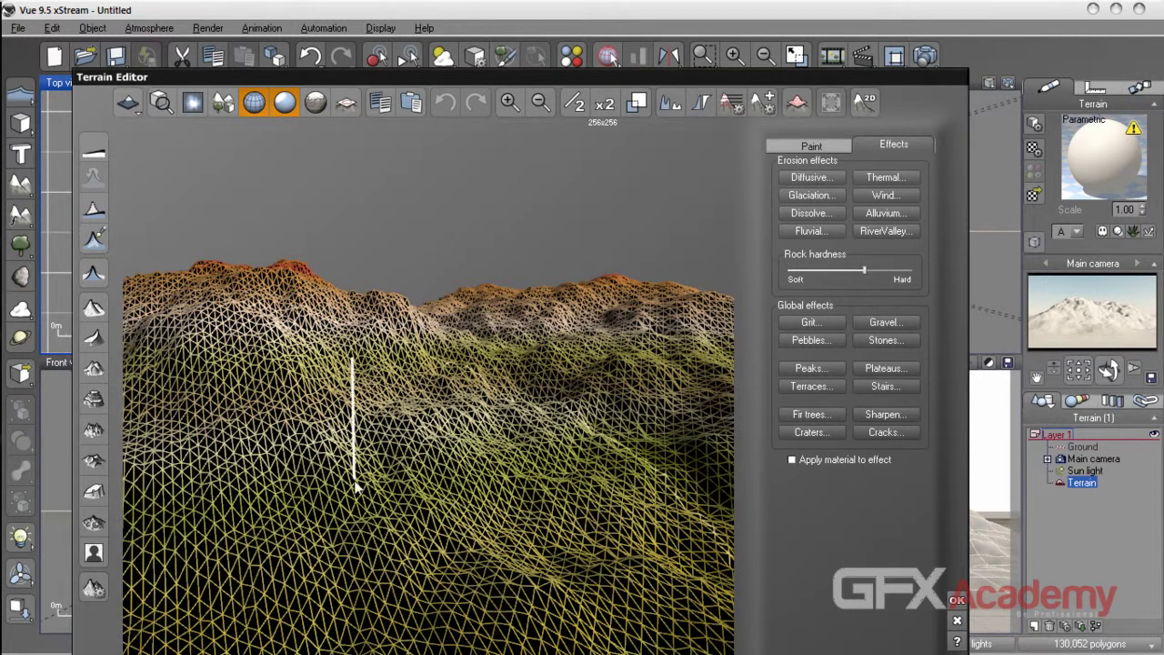
left_click(277, 110)
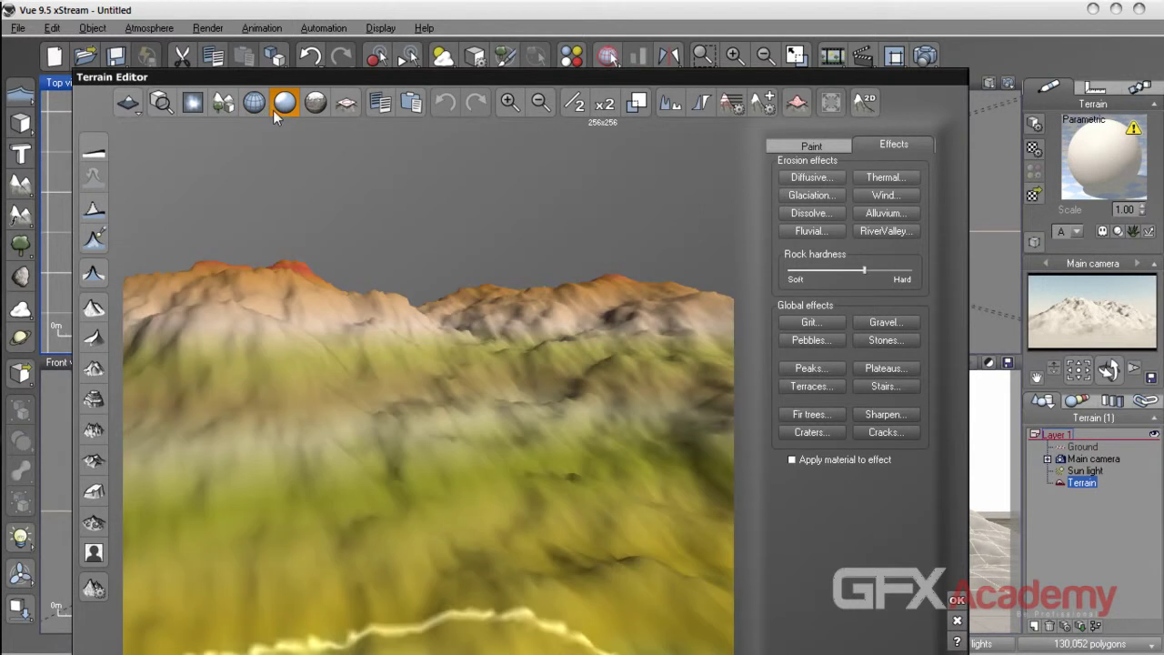
- Compare the terrain preview with its enhanced shading turned off and on again
mouse_move(436, 411)
right_mouse_down()
mouse_move(438, 452)
mouse_move(468, 470)
mouse_move(455, 420)
right_mouse_up()
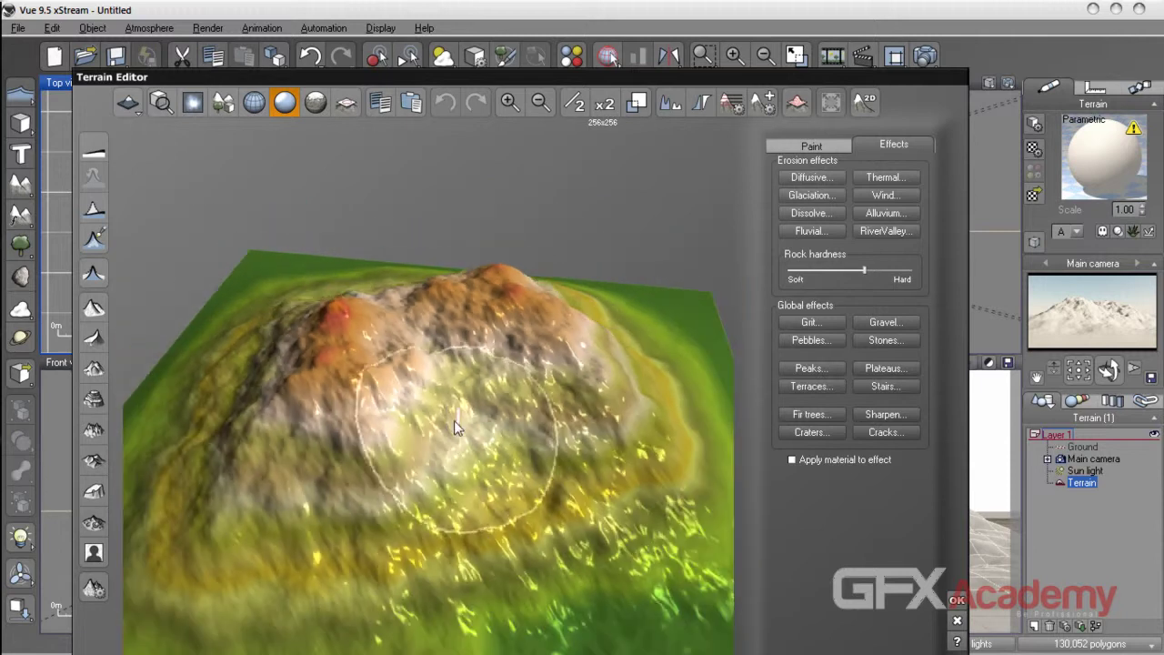
left_click(292, 104)
right_click_drag(519, 402, 436, 461)
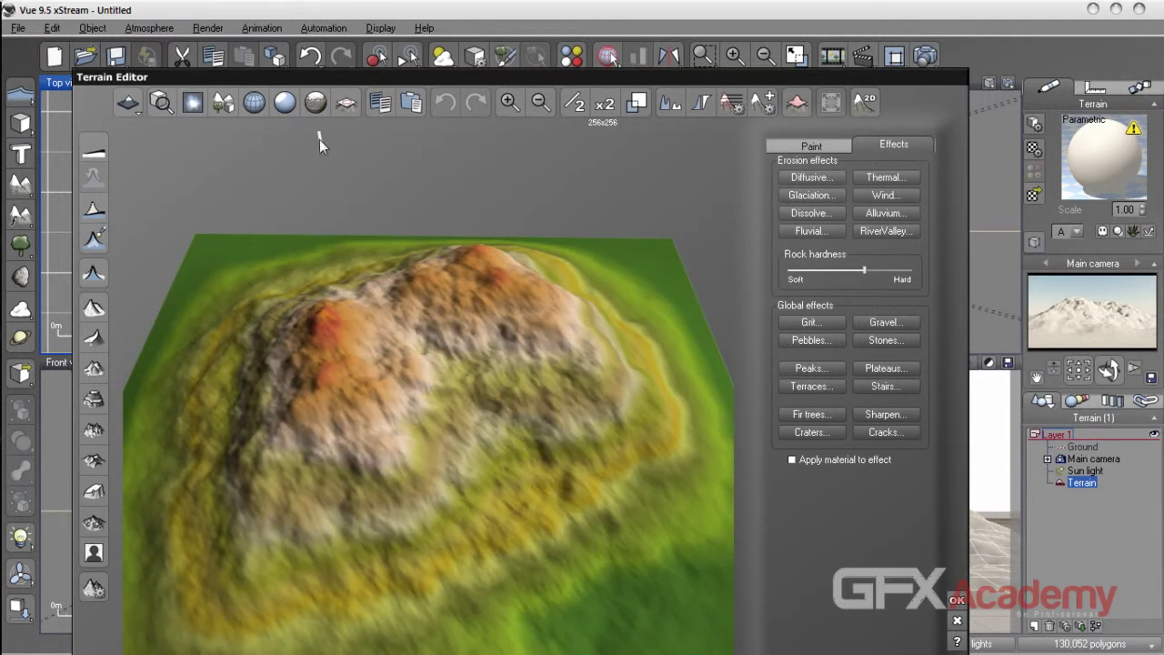
left_click(284, 103)
mouse_move(514, 449)
right_mouse_down()
mouse_move(451, 363)
mouse_move(433, 424)
mouse_move(366, 457)
mouse_move(408, 469)
mouse_move(501, 380)
right_mouse_up()
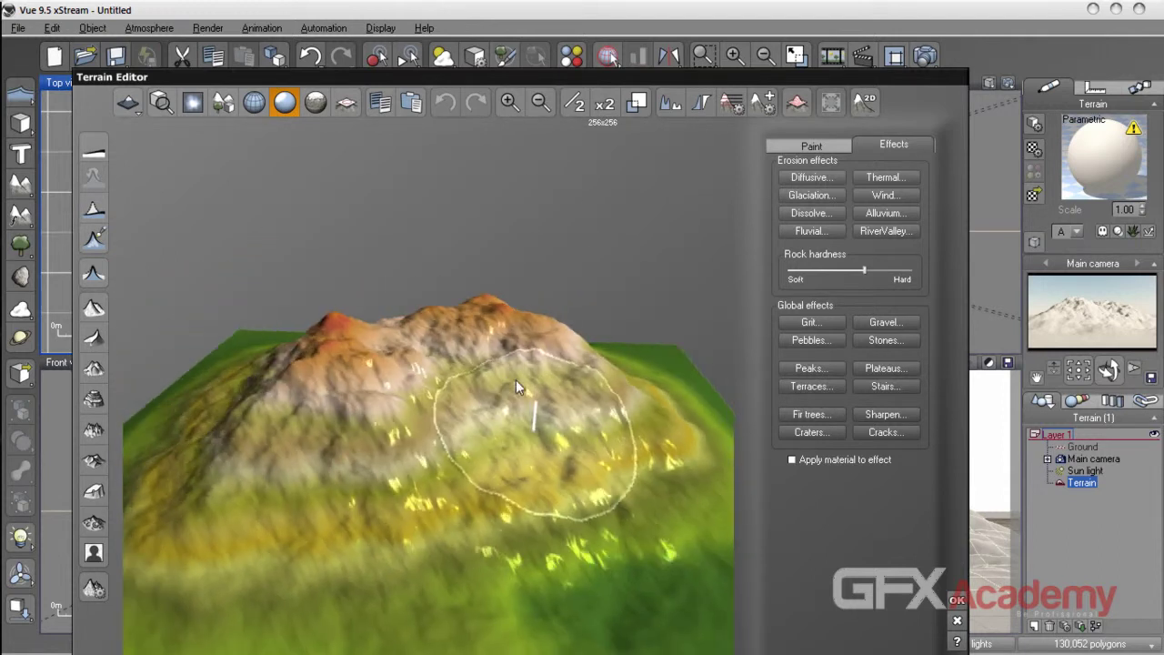
- Preview the terrain with its actual material from several angles, and switch back to the altitude colours
left_click(314, 108)
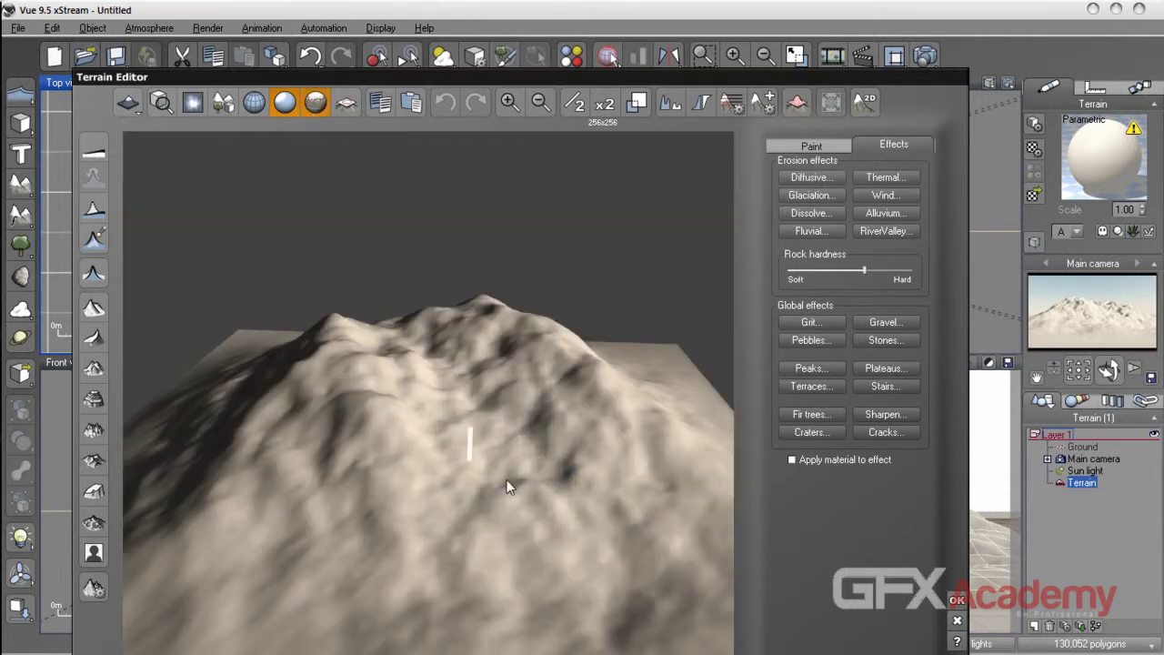
right_click_drag(360, 463, 506, 558)
right_click_drag(506, 428, 332, 219)
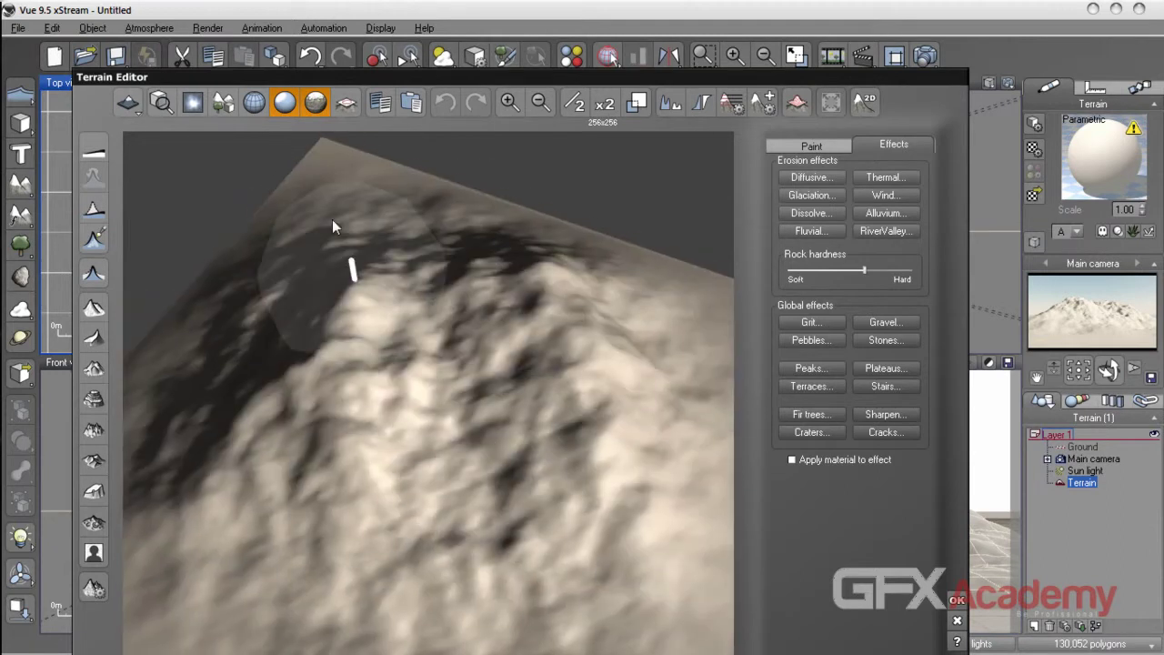
right_click_drag(373, 309, 393, 385)
left_click_drag(300, 385, 400, 363)
left_click_drag(424, 467, 521, 300)
mouse_move(521, 300)
right_mouse_down()
mouse_move(555, 266)
mouse_move(428, 403)
right_mouse_up()
left_click(315, 104)
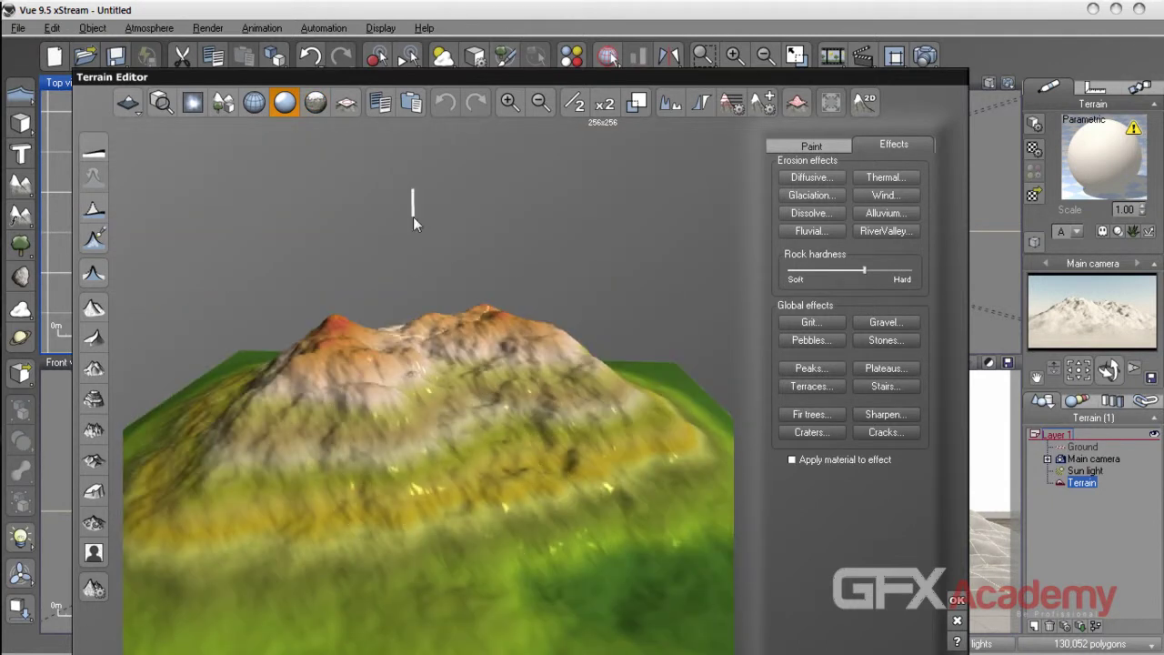
- Reposition the Terrain Editor so the altitude controls are accessible, and show the clipping planes in the terrain preview
mouse_move(465, 379)
right_mouse_down()
mouse_move(434, 373)
mouse_move(476, 370)
right_mouse_up()
left_click_drag(476, 370, 567, 428)
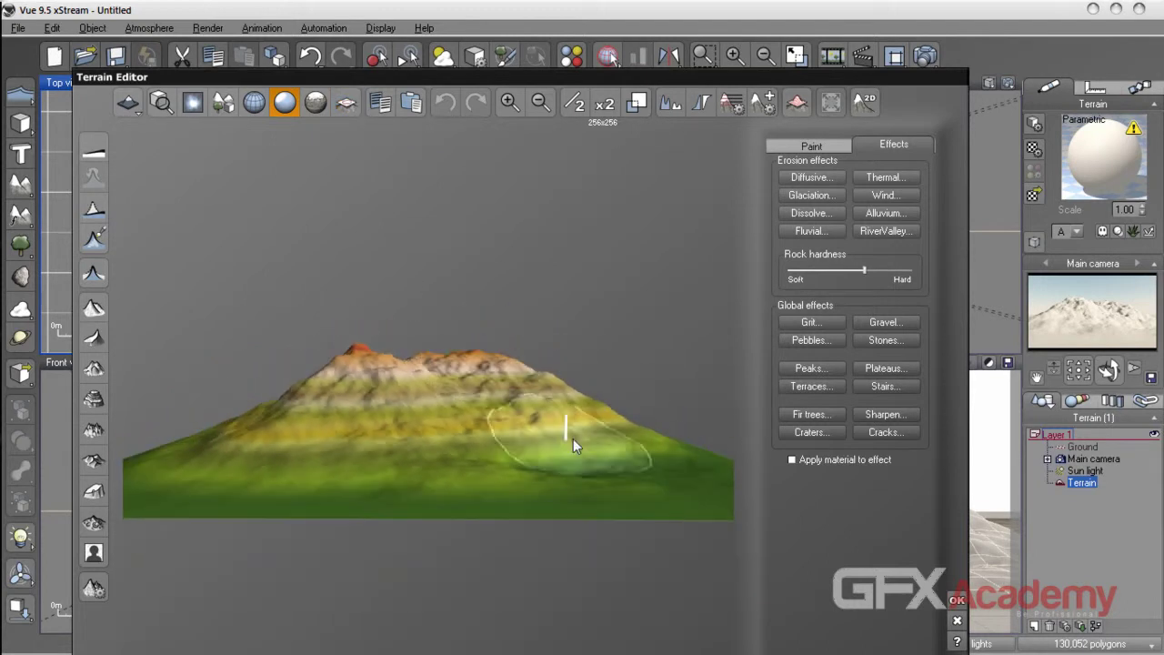
left_click_drag(613, 91, 614, 29)
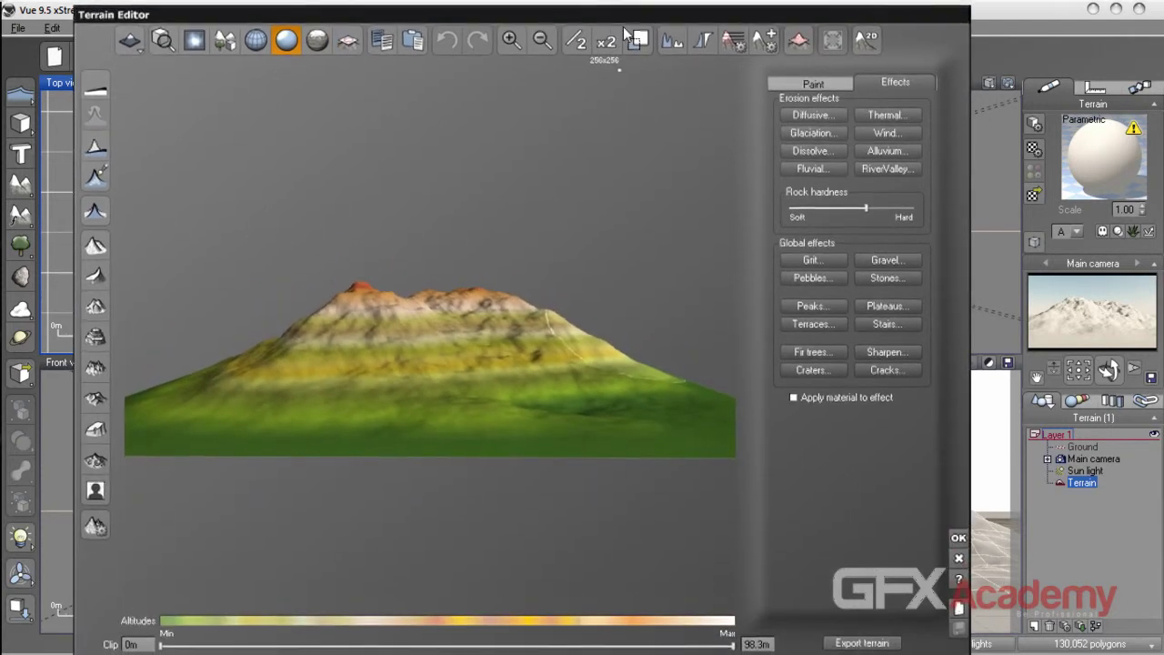
left_click_drag(578, 320, 520, 330)
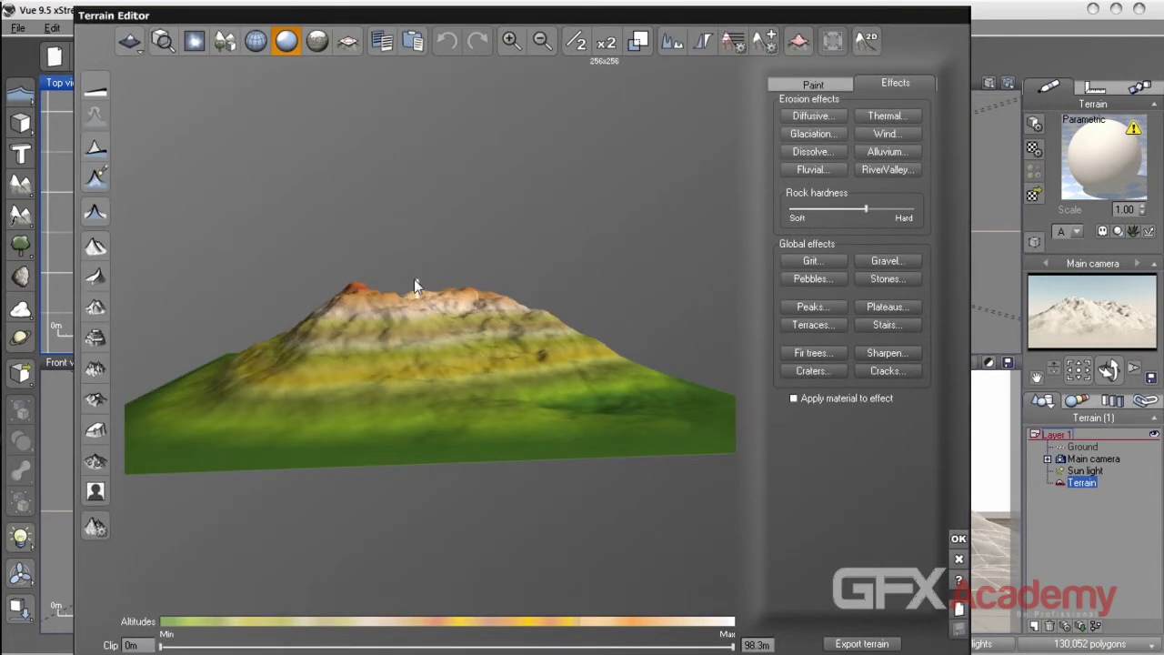
left_click(347, 44)
mouse_move(525, 246)
left_mouse_down()
mouse_move(559, 229)
mouse_move(537, 221)
mouse_move(515, 257)
left_mouse_up()
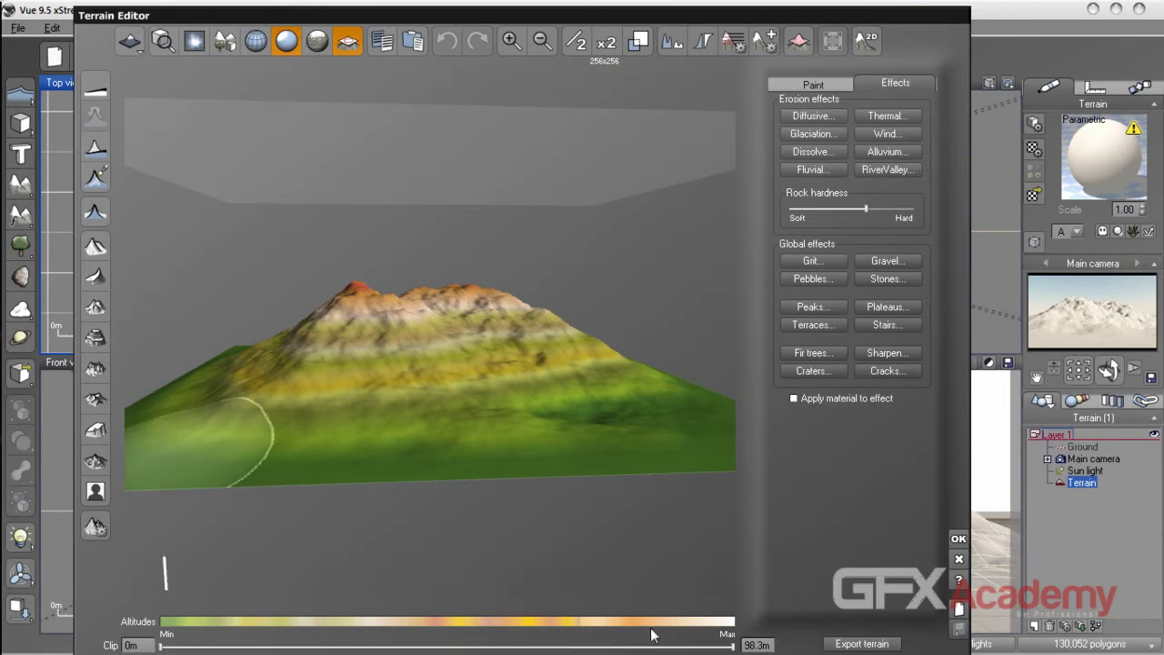
- Lower the terrain's maximum clip altitude to 33.5 m and examine the clipping plane from several angles
left_click_drag(730, 648, 354, 647)
left_click_drag(562, 426, 495, 402)
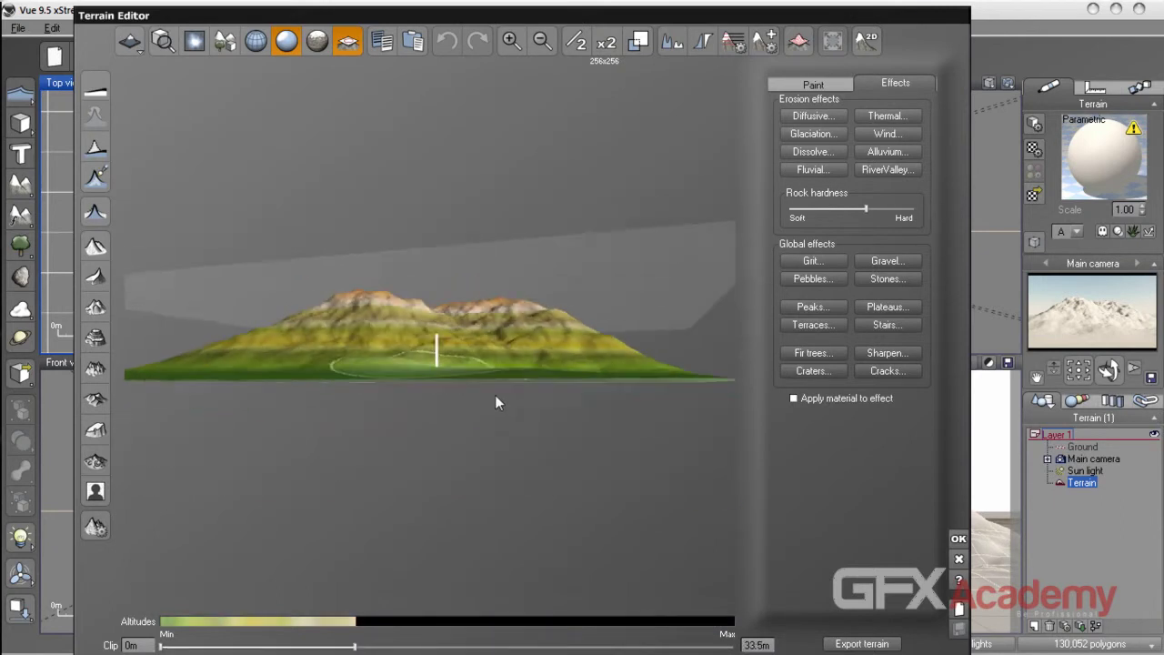
right_click_drag(494, 402, 514, 411)
right_click_drag(527, 353, 537, 382)
right_click_drag(332, 362, 424, 453)
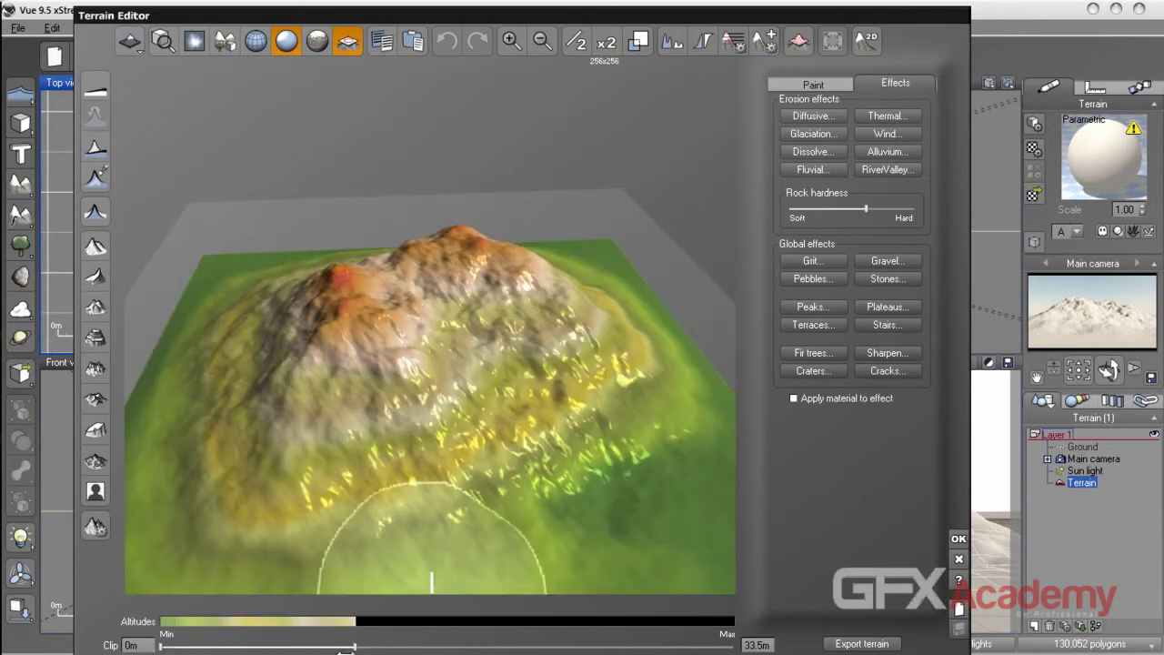
- Lower the maximum clip altitude to 25.9 m, inspect the clipping plane, and restore the altitude to 98.3 m
left_click_drag(350, 648, 310, 648)
mouse_move(428, 491)
right_mouse_down()
mouse_move(446, 429)
mouse_move(492, 365)
mouse_move(538, 355)
mouse_move(449, 295)
right_mouse_up()
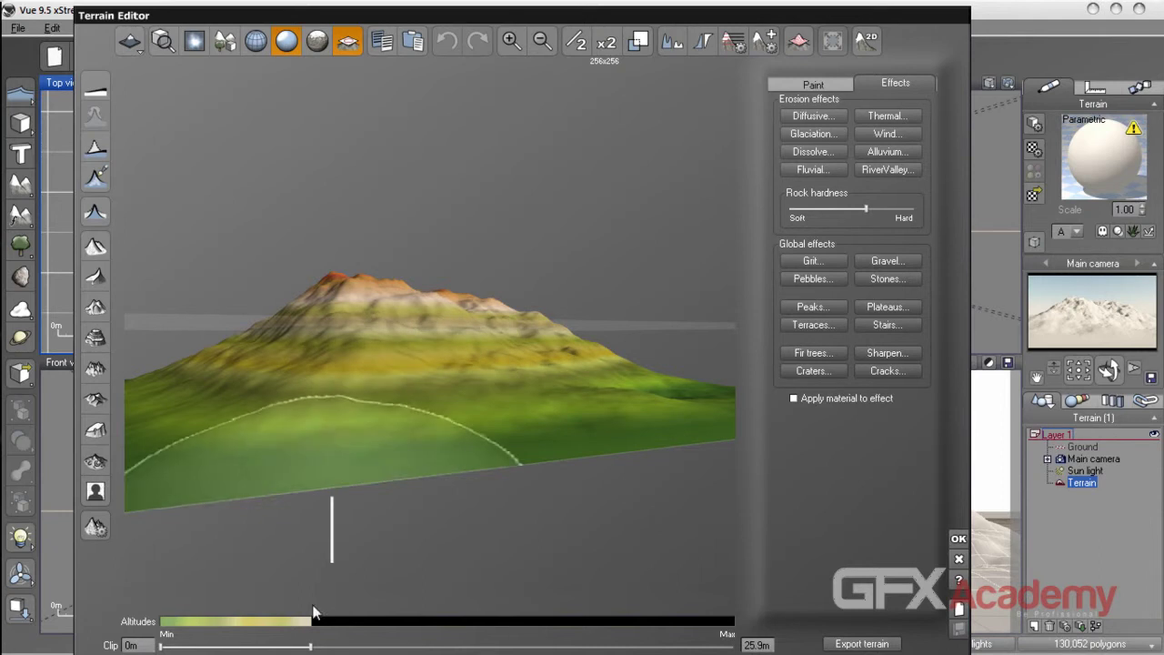
left_click_drag(310, 649, 732, 647)
mouse_move(532, 338)
right_mouse_down()
mouse_move(423, 371)
mouse_move(466, 347)
mouse_move(503, 432)
mouse_move(469, 341)
mouse_move(424, 380)
mouse_move(441, 335)
right_mouse_up()
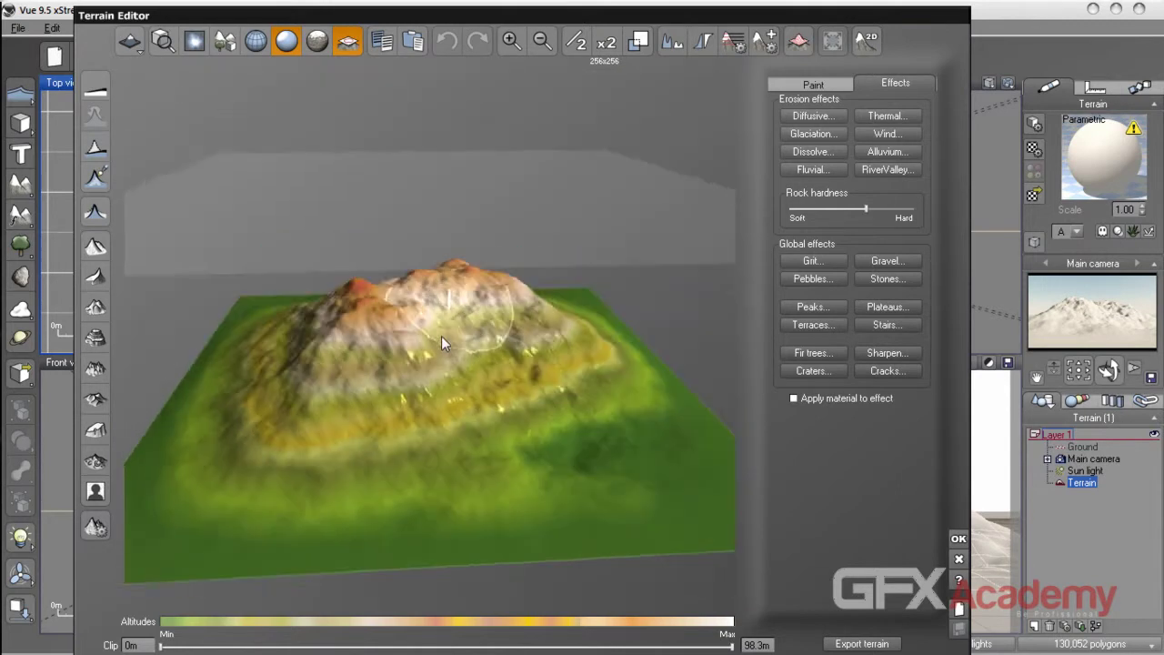
- Raise the terrain's minimum clip altitude to 3.96 m, inspect the clipping plane, and restore the minimum to 0 m
mouse_move(466, 412)
right_mouse_down()
mouse_move(486, 364)
mouse_move(452, 376)
right_mouse_up()
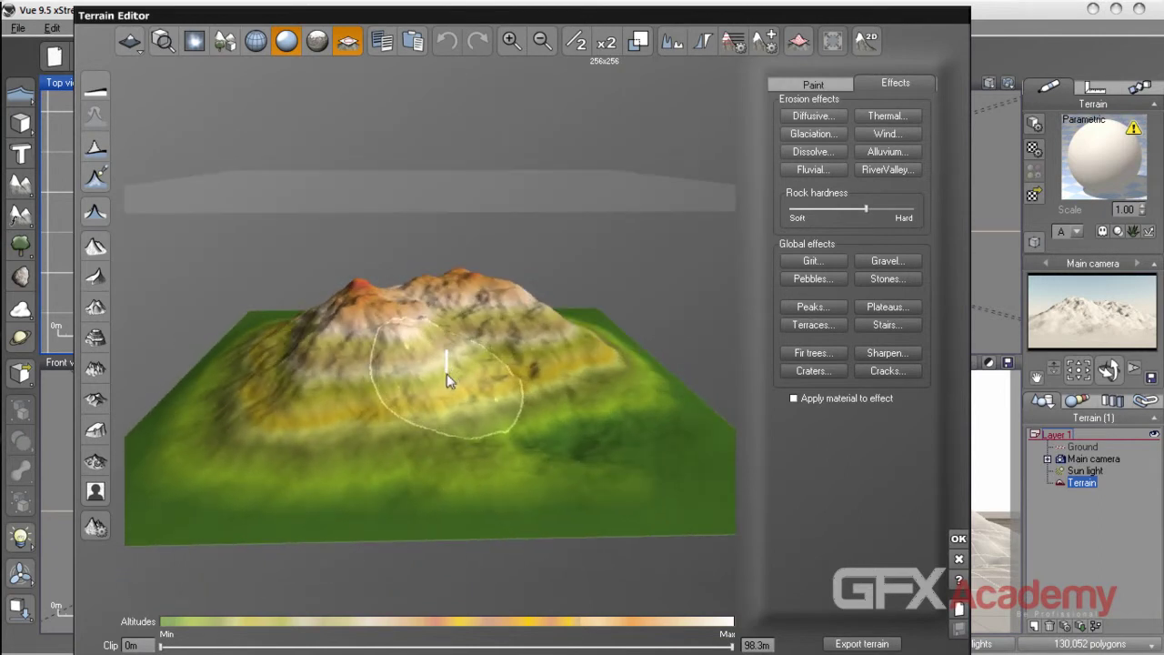
left_click_drag(159, 646, 183, 646)
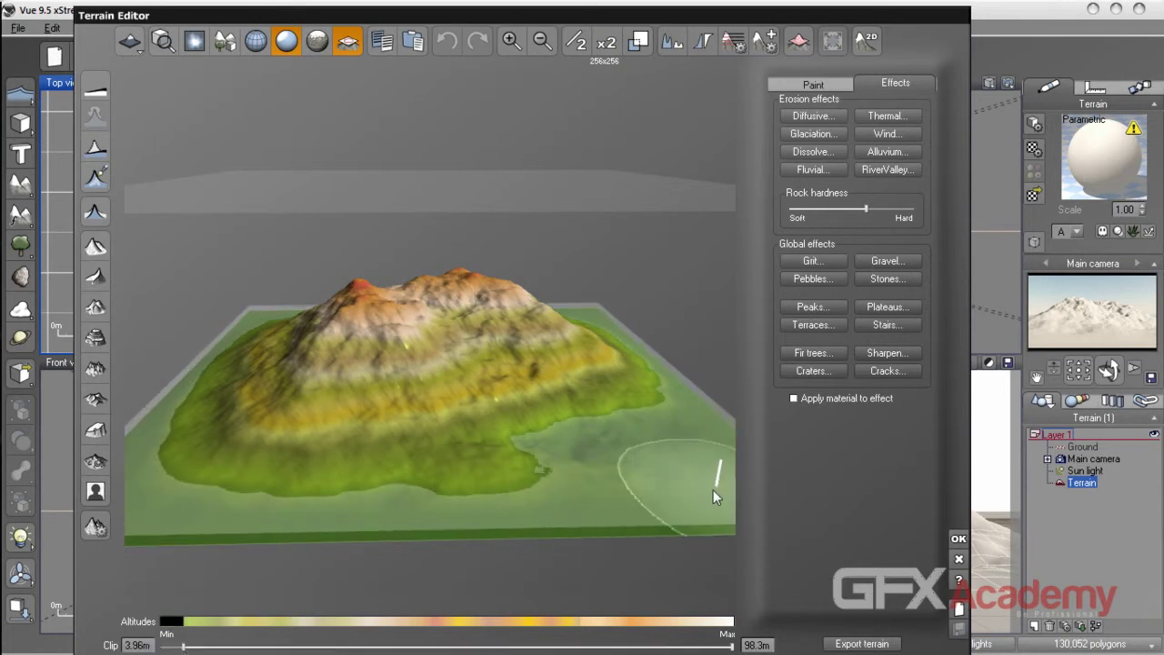
mouse_move(624, 465)
right_mouse_down()
mouse_move(569, 429)
mouse_move(624, 420)
mouse_move(434, 551)
right_mouse_up()
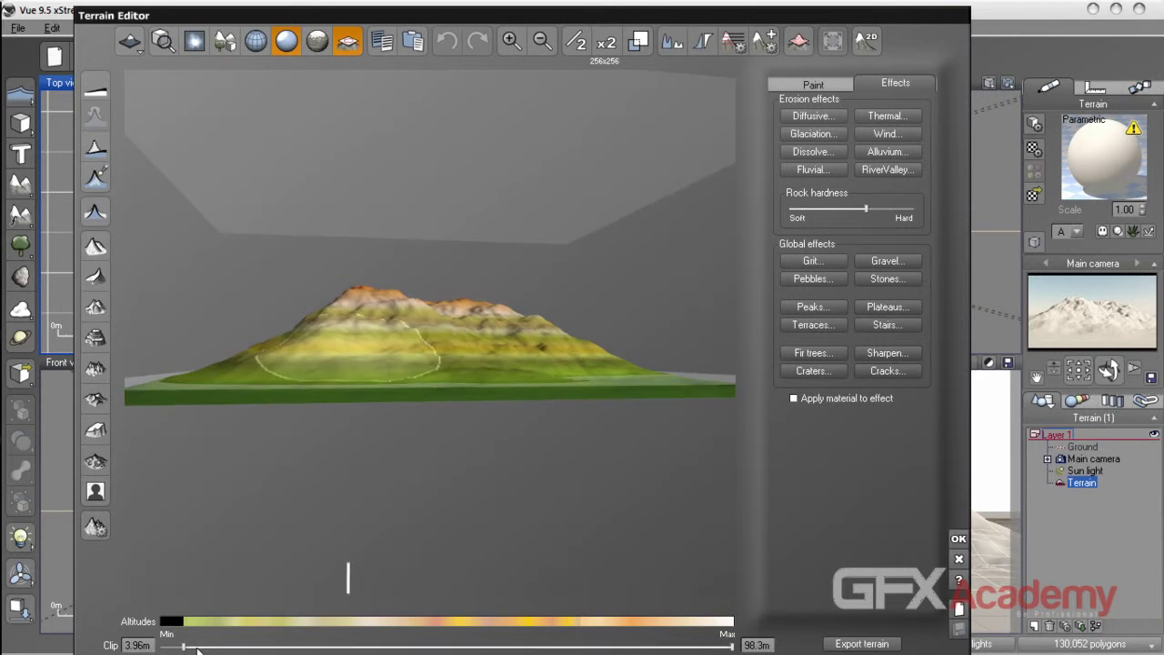
mouse_move(185, 648)
left_mouse_down()
mouse_move(284, 649)
mouse_move(164, 644)
left_mouse_up()
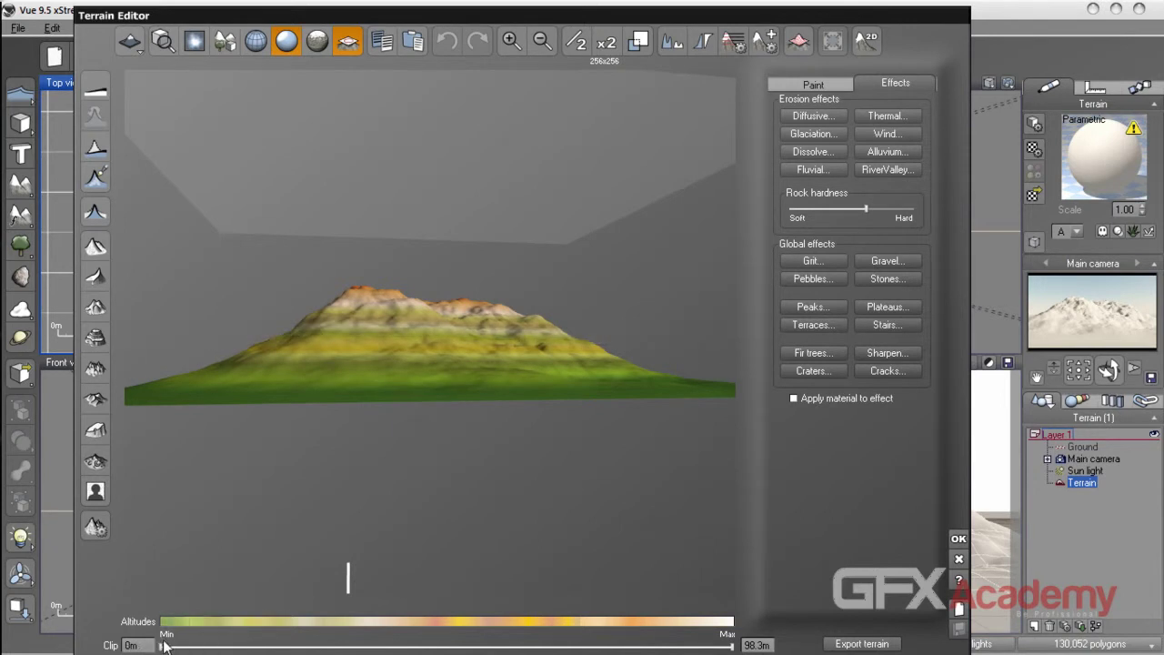
- Hide the clipping planes in the terrain preview
mouse_move(442, 388)
right_mouse_down()
mouse_move(428, 437)
mouse_move(465, 442)
right_mouse_up()
mouse_move(520, 355)
right_mouse_down()
mouse_move(487, 381)
mouse_move(489, 370)
right_mouse_up()
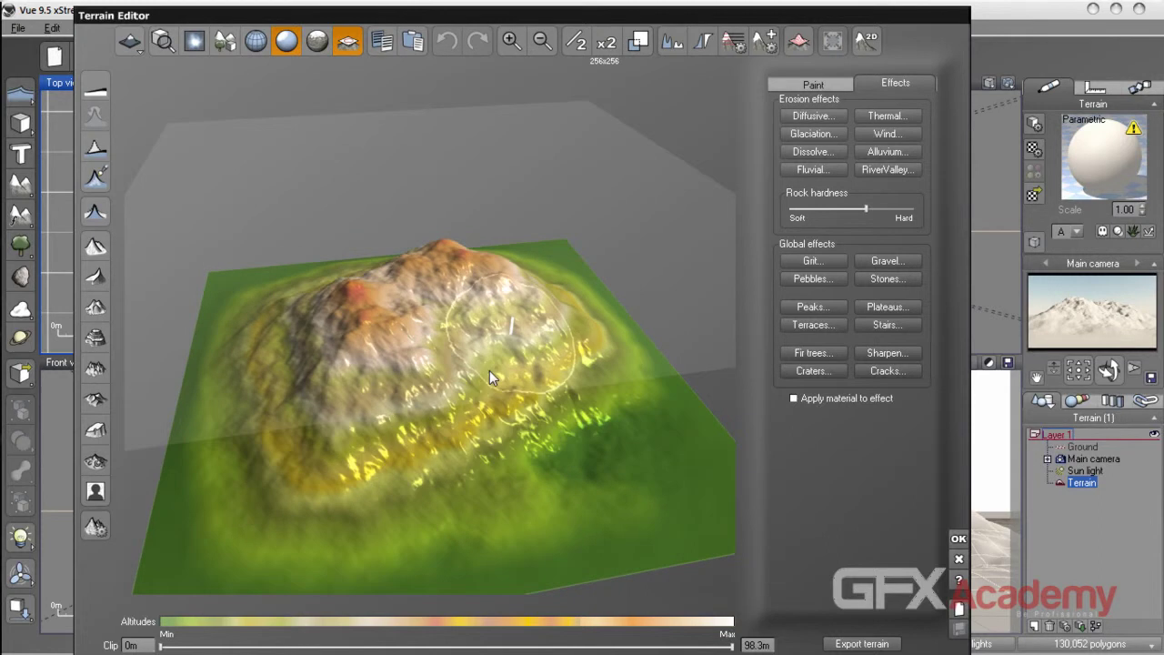
left_click(347, 46)
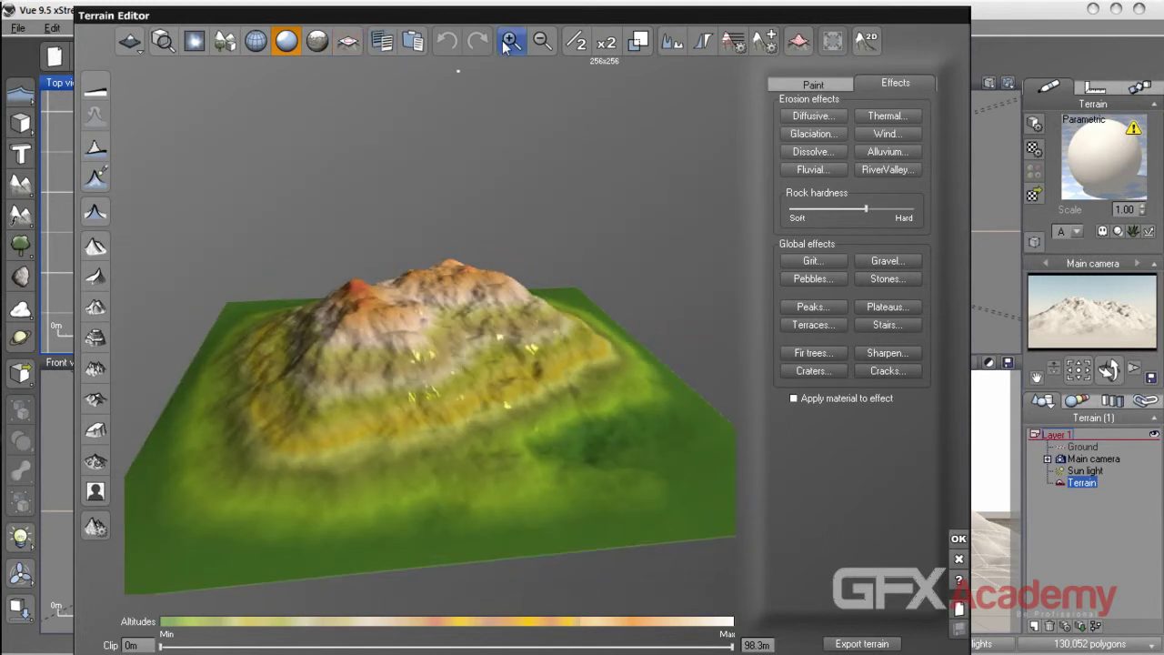
- Display the terrain preview as a wireframe mesh and get close enough to distinguish its polygons
right_click_drag(458, 406, 451, 442)
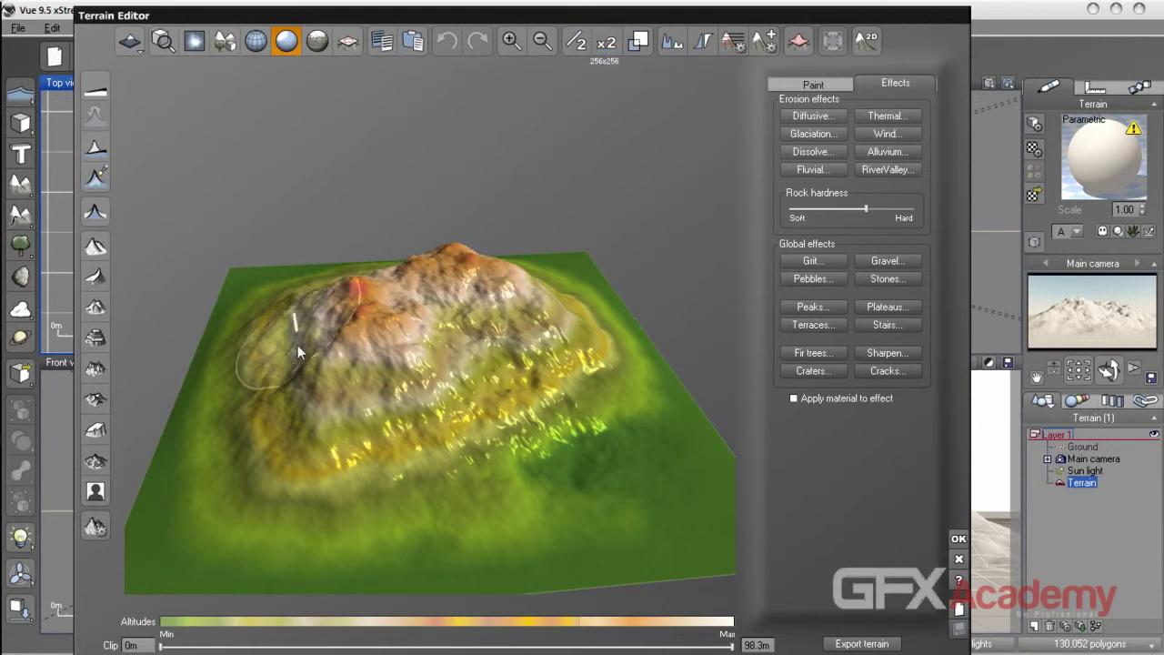
mouse_move(381, 356)
left_mouse_down()
mouse_move(485, 389)
mouse_move(466, 394)
mouse_move(444, 360)
mouse_move(428, 375)
left_mouse_up()
left_click(255, 43)
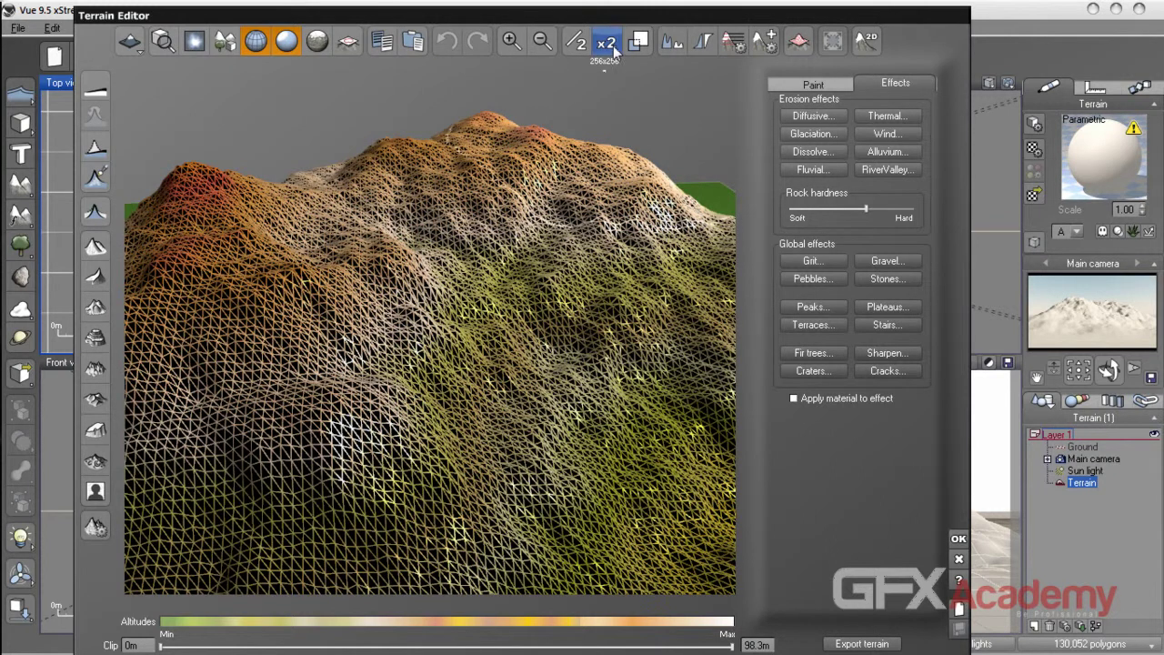
- Double the terrain's resolution to 512x512 and examine the denser wireframe mesh up close
left_click(612, 43)
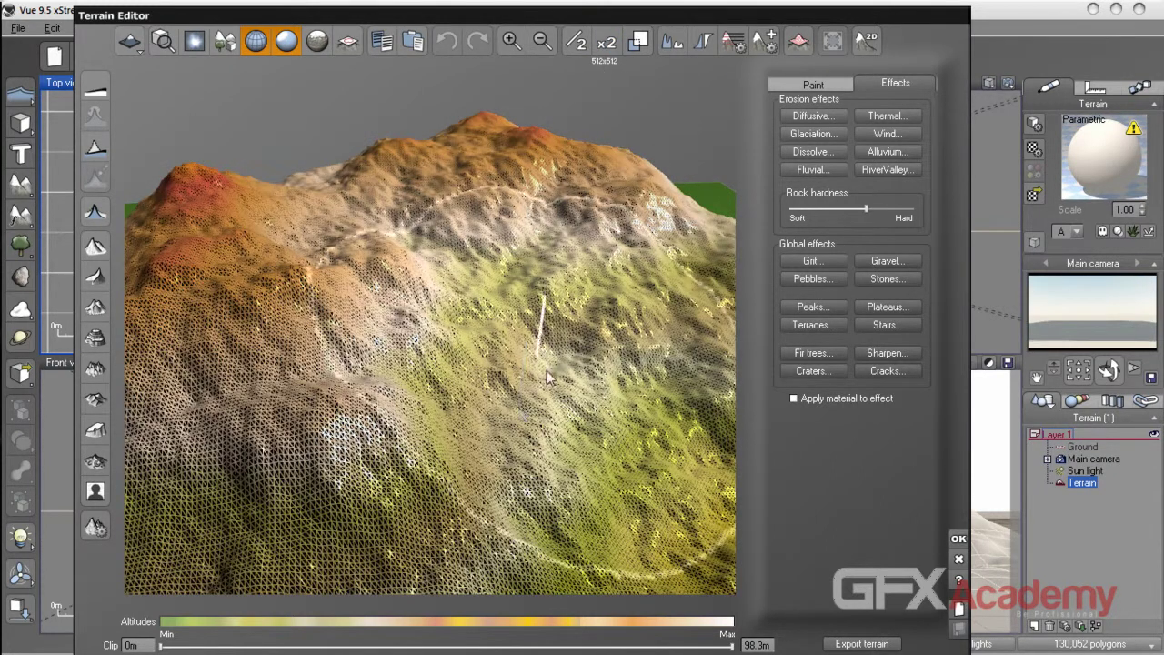
scroll(512, 409, "up", 5)
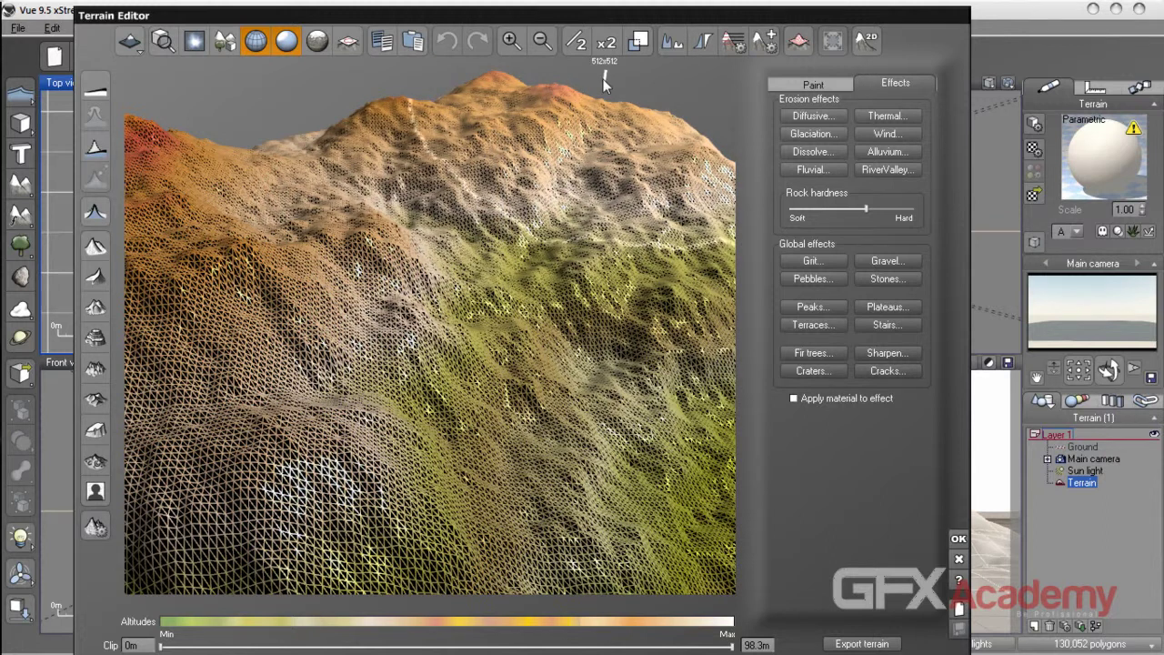
right_click_drag(608, 57, 598, 70)
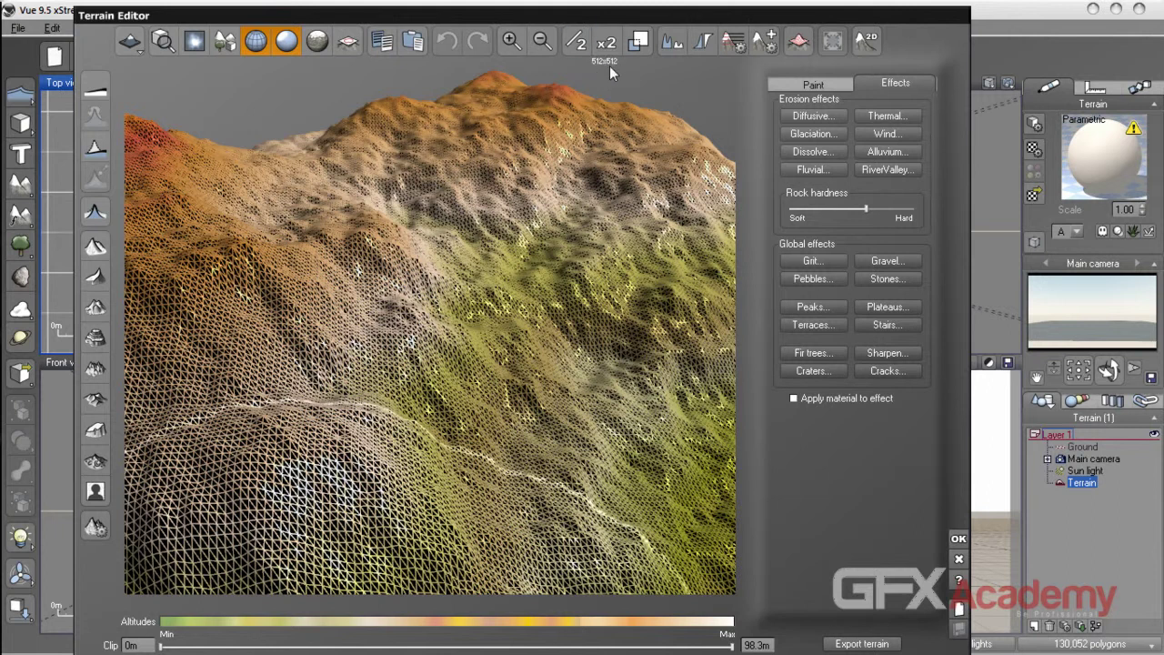
right_click_drag(609, 67, 602, 126)
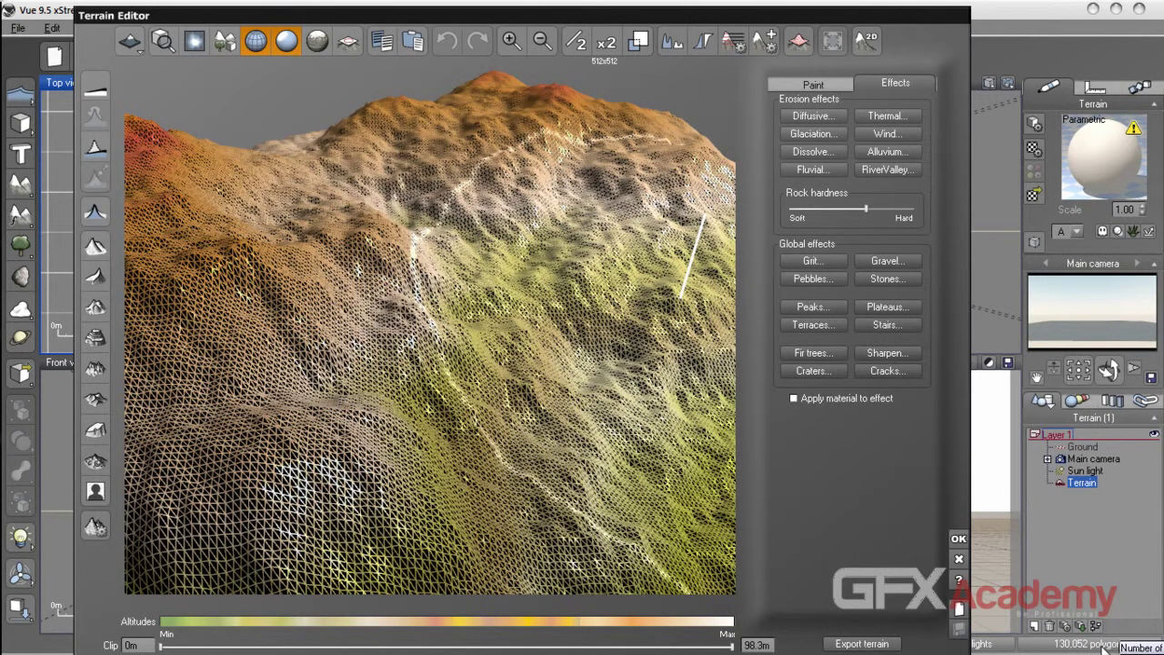
mouse_move(445, 545)
right_mouse_down()
mouse_move(418, 558)
mouse_move(587, 401)
mouse_move(608, 164)
mouse_move(696, 290)
right_mouse_up()
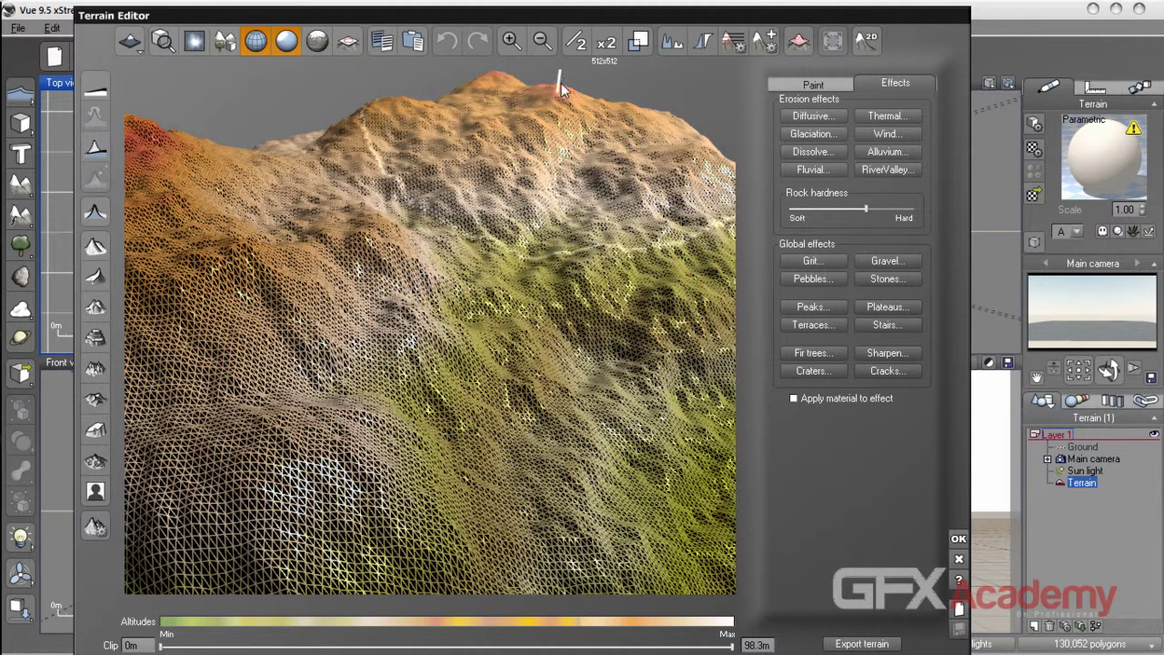
- Double the terrain's resolution again to 1024x1024 and accept the edited terrain back into the scene
left_click(606, 43)
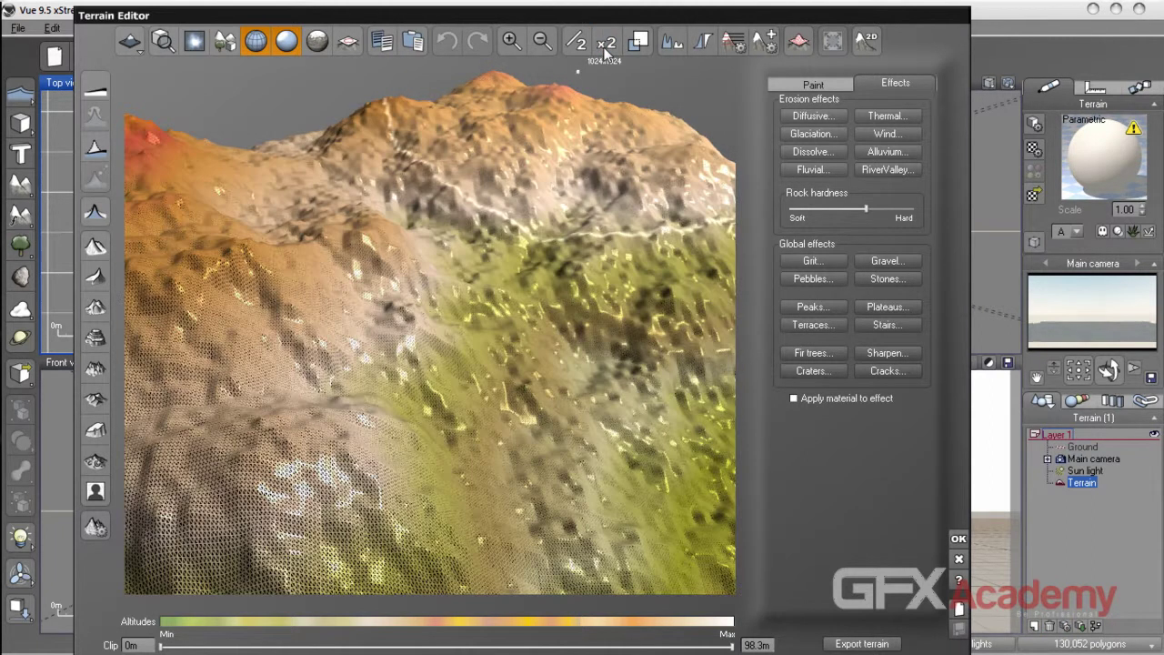
right_click_drag(593, 227, 583, 301)
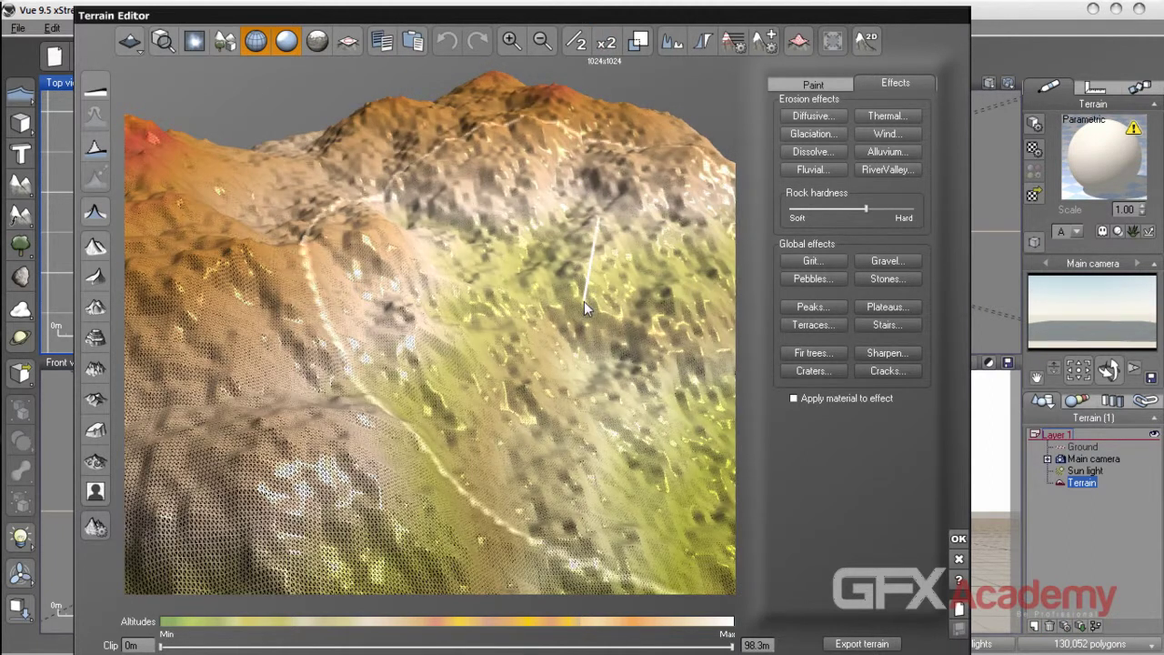
right_click_drag(584, 301, 665, 364)
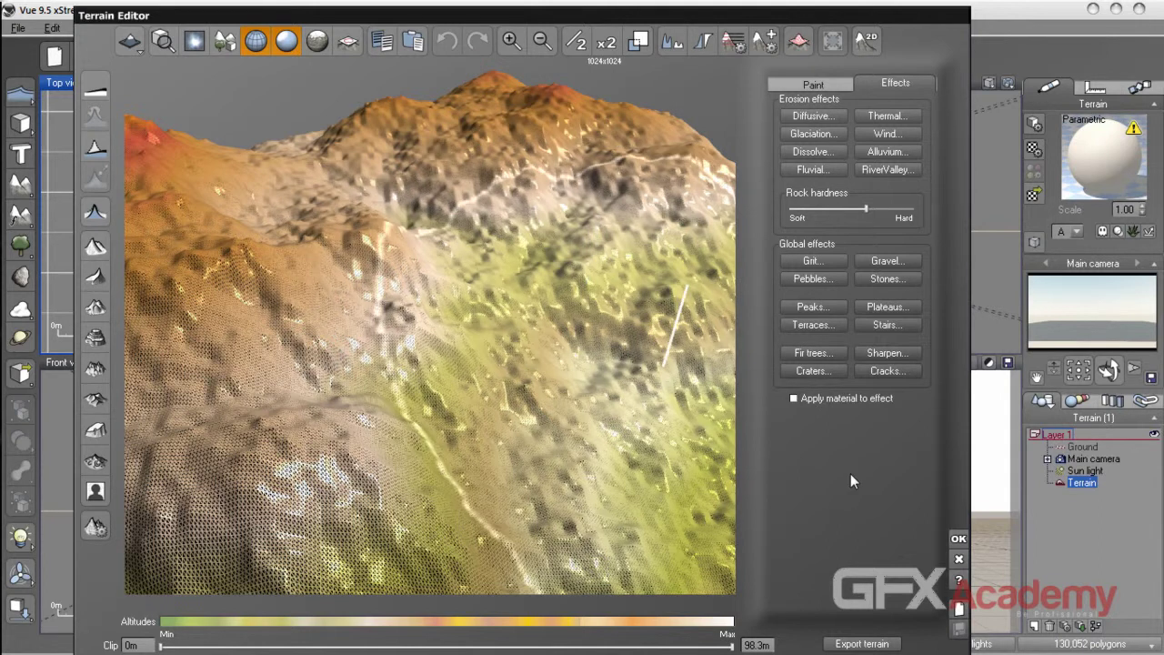
left_click(958, 540)
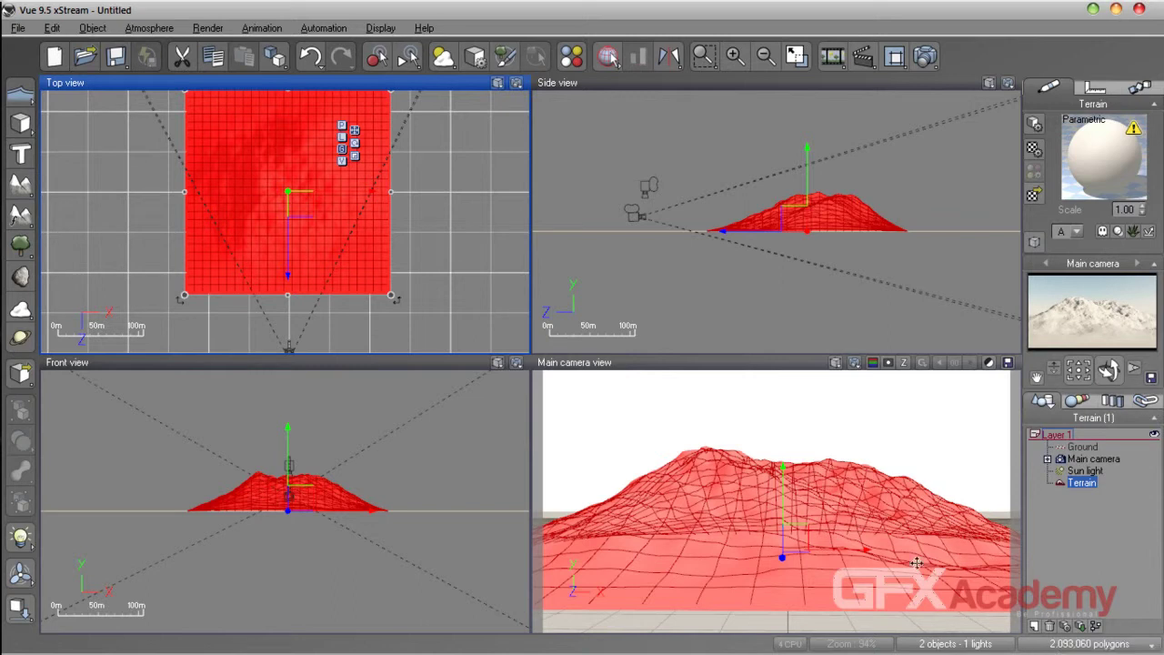
- Reopen the terrain for editing and examine the detail of its 1024x1024 surface up close
double_click(856, 506)
right_click_drag(404, 309, 531, 337)
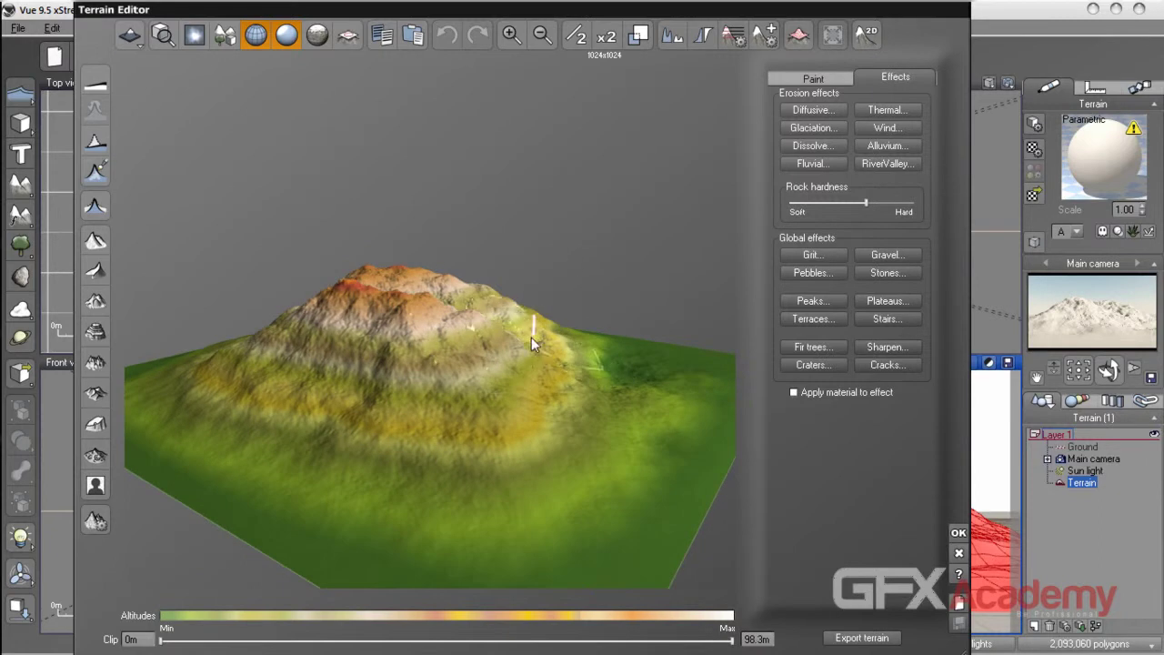
scroll(532, 337, "up", 3)
right_click_drag(84, 253, 764, 322)
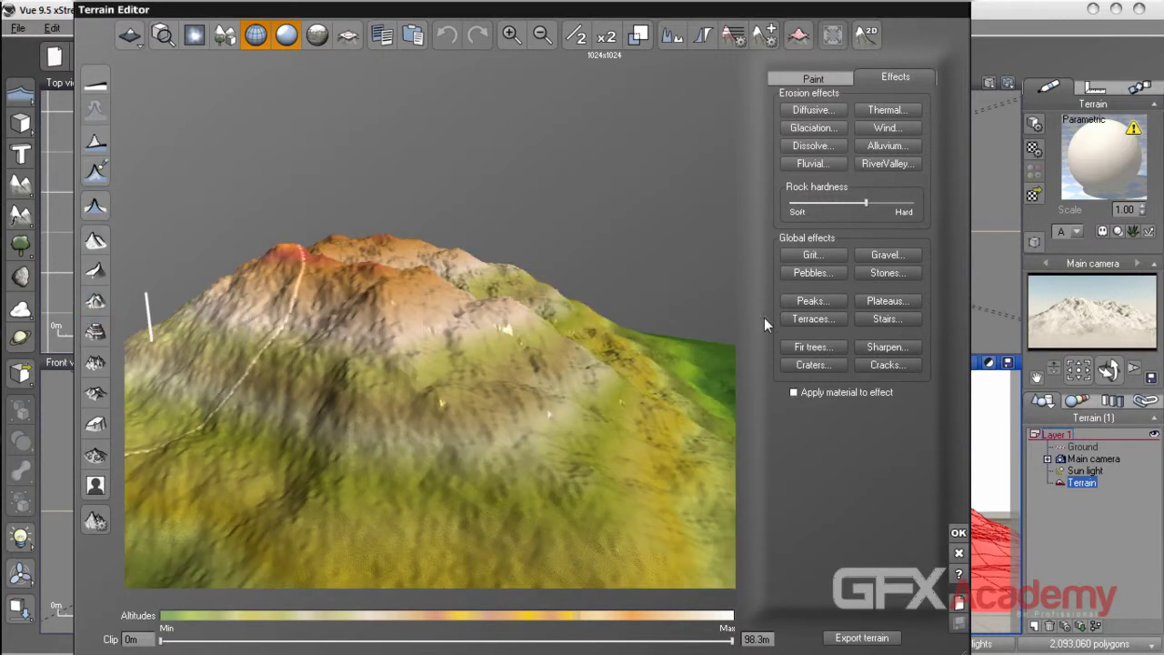
- Halve the terrain's resolution twice, down to 256x256, checking the wireframe mesh after each reduction
left_click(579, 37)
right_click_drag(568, 354, 532, 246)
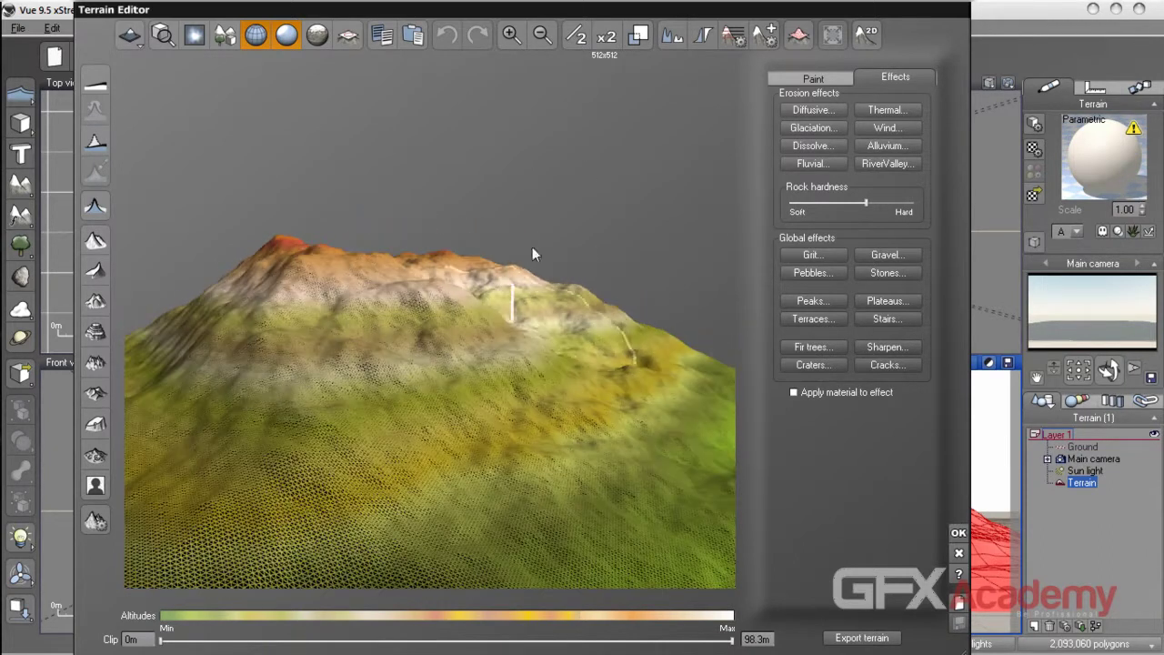
left_click(575, 38)
right_click_drag(536, 363, 633, 253)
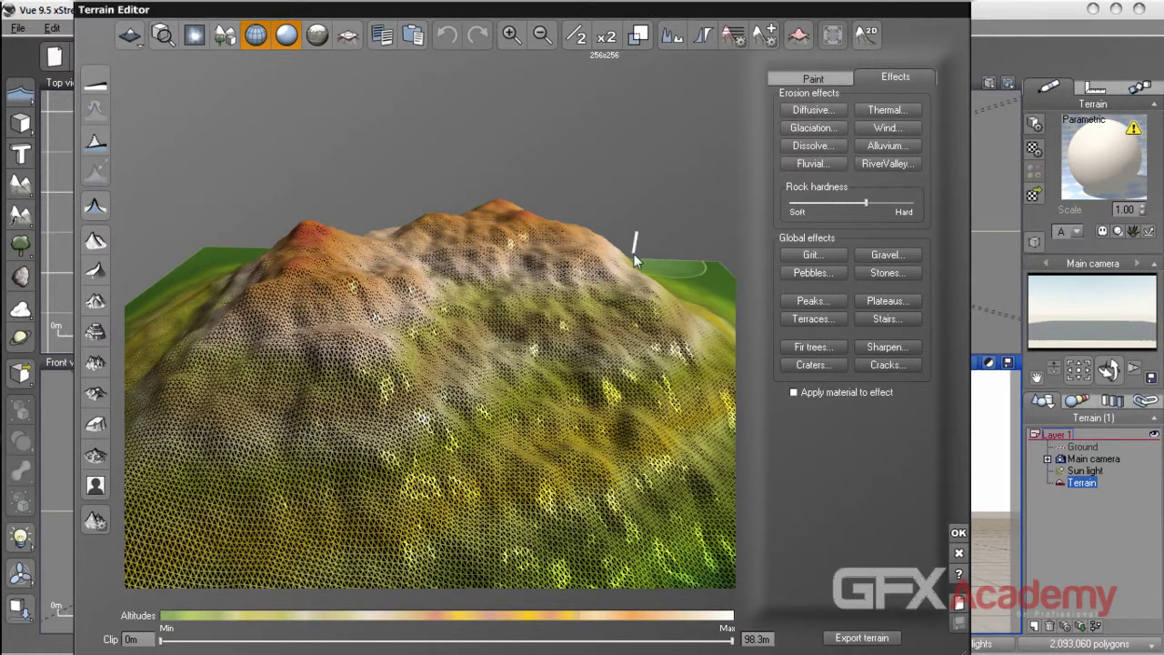
- Review the Resize Terrain size fields and altitude resampling or cropping options, and cancel without resizing
left_click(640, 39)
left_click_drag(626, 375, 574, 311)
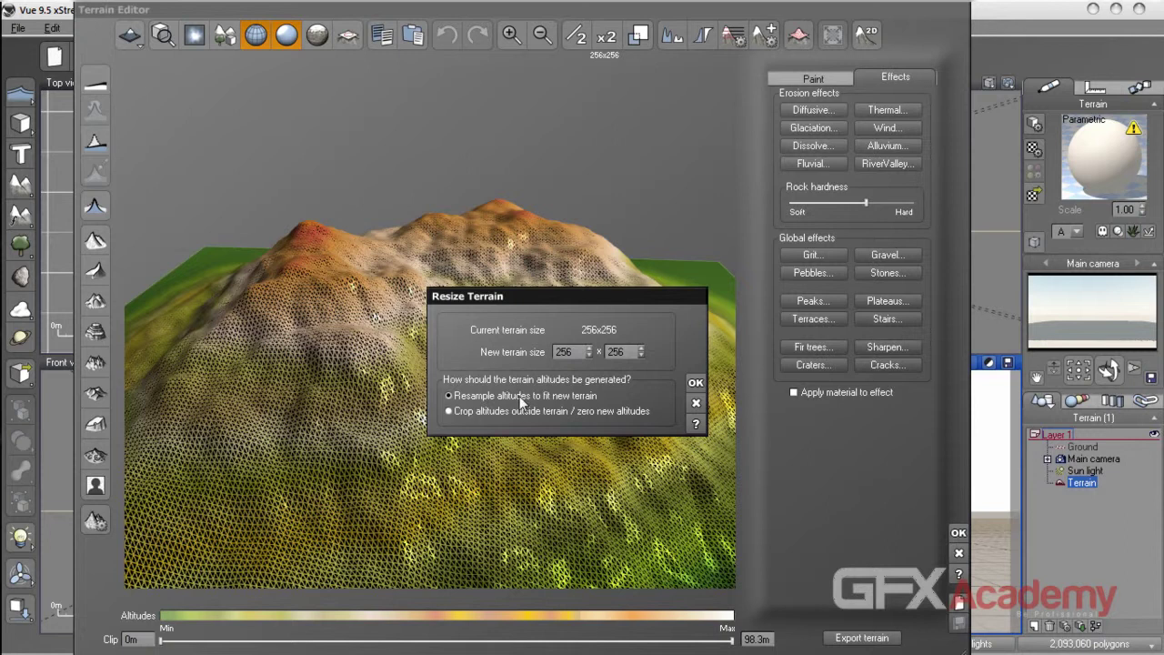
double_click(576, 351)
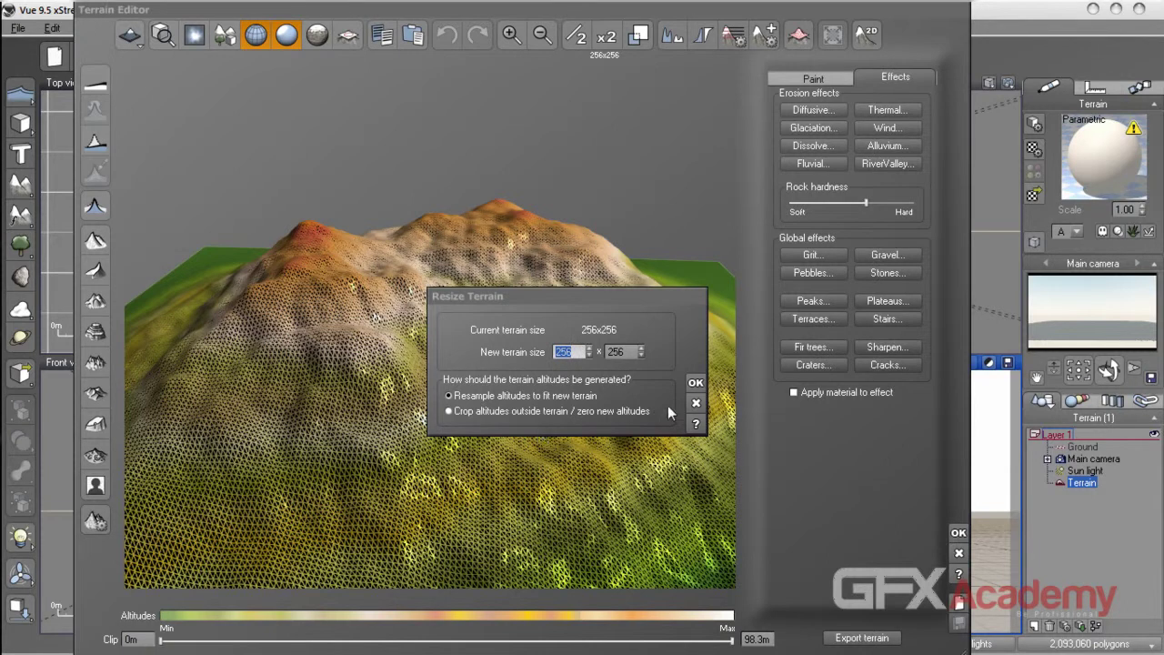
left_click(693, 406)
- Equalize the terrain's altitudes and examine the resulting relief from several angles and distances
right_click_drag(618, 331, 665, 182)
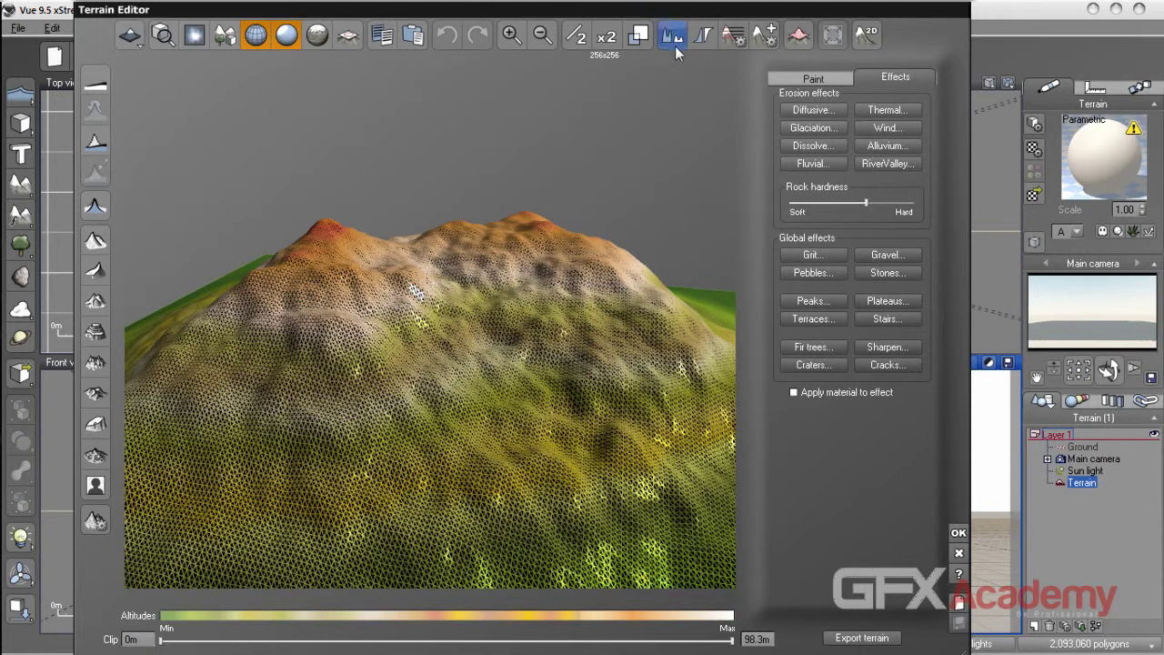
left_click(672, 40)
mouse_move(555, 311)
right_mouse_down()
mouse_move(424, 325)
mouse_move(366, 280)
mouse_move(551, 322)
right_mouse_up()
mouse_move(452, 331)
left_mouse_down()
mouse_move(484, 344)
mouse_move(429, 292)
mouse_move(639, 299)
mouse_move(471, 337)
left_mouse_up()
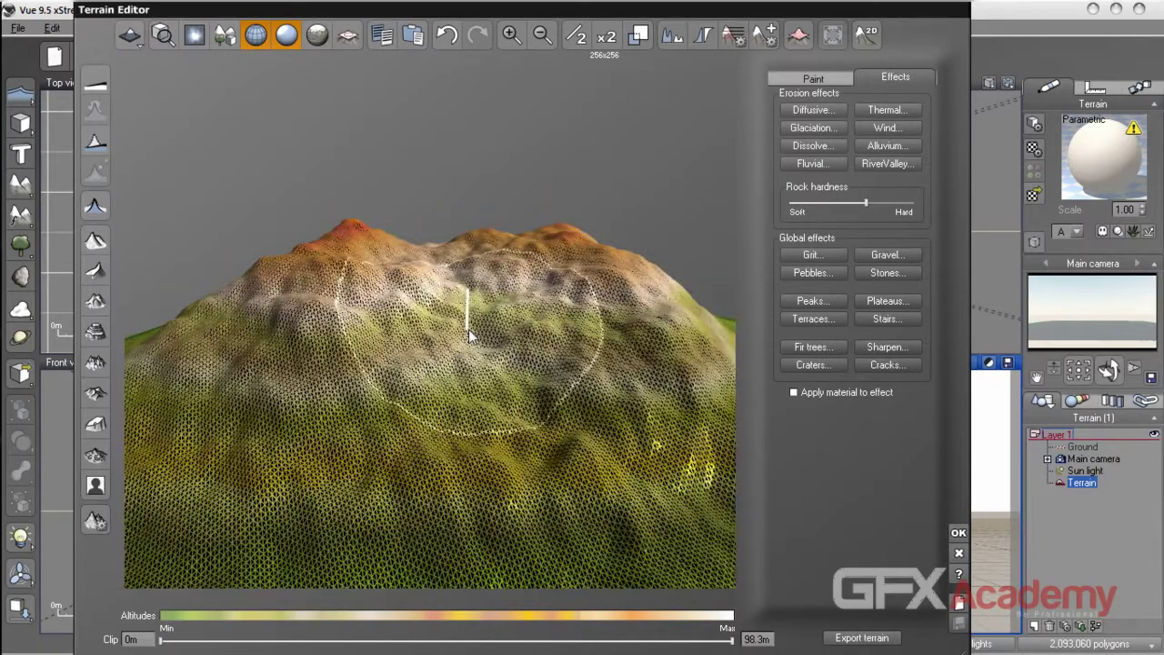
scroll(468, 331, "down", 4)
right_click_drag(290, 419, 441, 329)
scroll(443, 330, "up", 1)
scroll(443, 331, "up", 2)
scroll(446, 333, "down", 3)
scroll(447, 339, "up", 2)
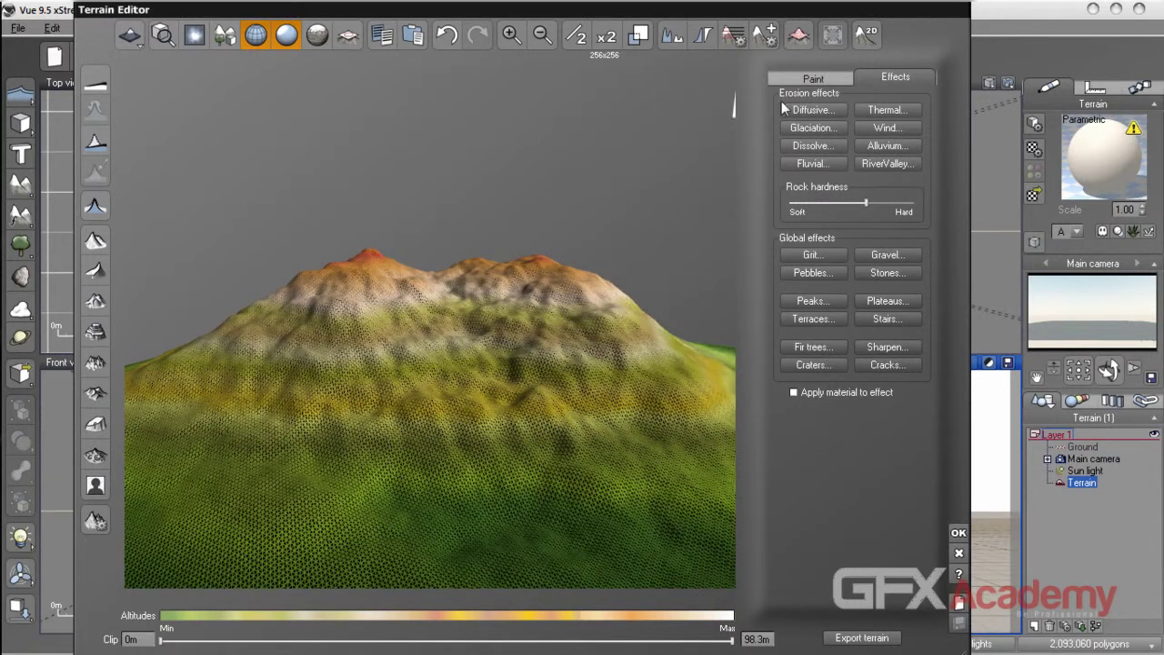
- Start altitude filtering on the terrain and open its filter curve for editing, keeping the filtering preview visible
left_click(733, 36)
left_click_drag(636, 353, 699, 203)
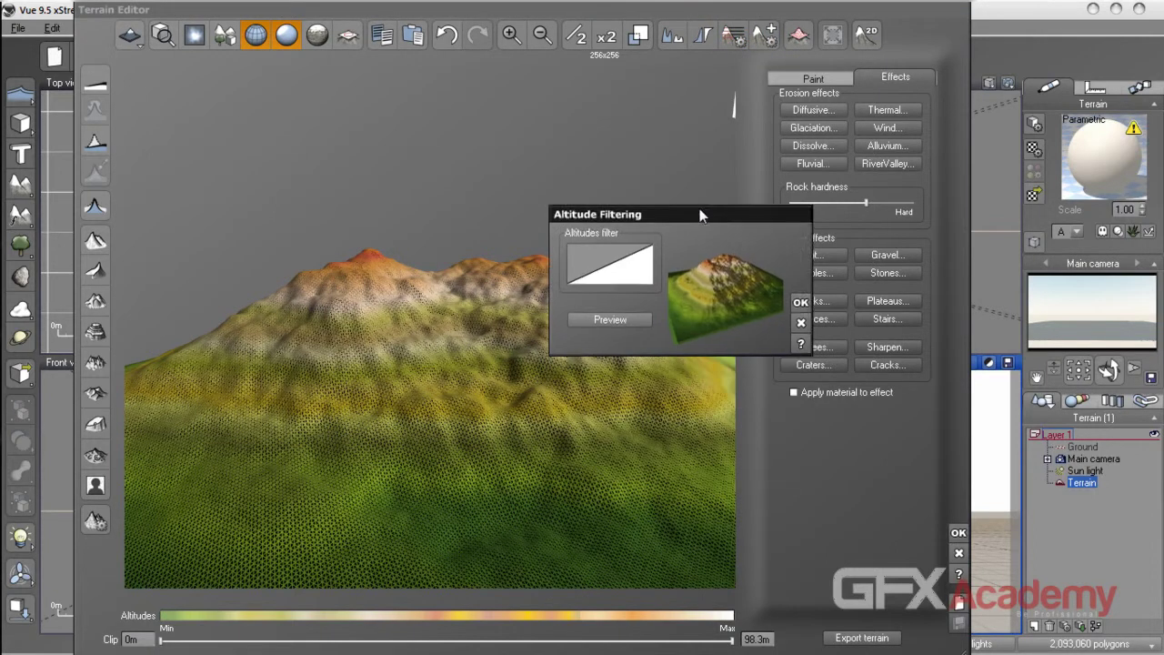
mouse_move(701, 268)
left_mouse_down()
mouse_move(751, 301)
mouse_move(734, 257)
mouse_move(710, 278)
left_mouse_up()
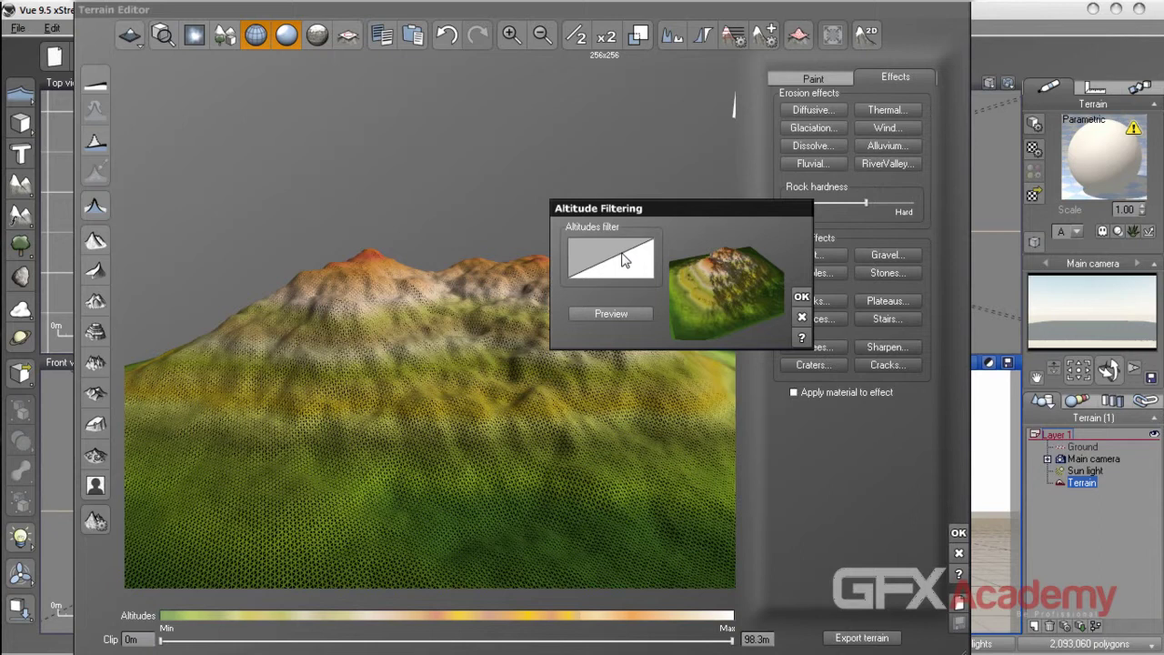
right_click(622, 253)
left_click(680, 262)
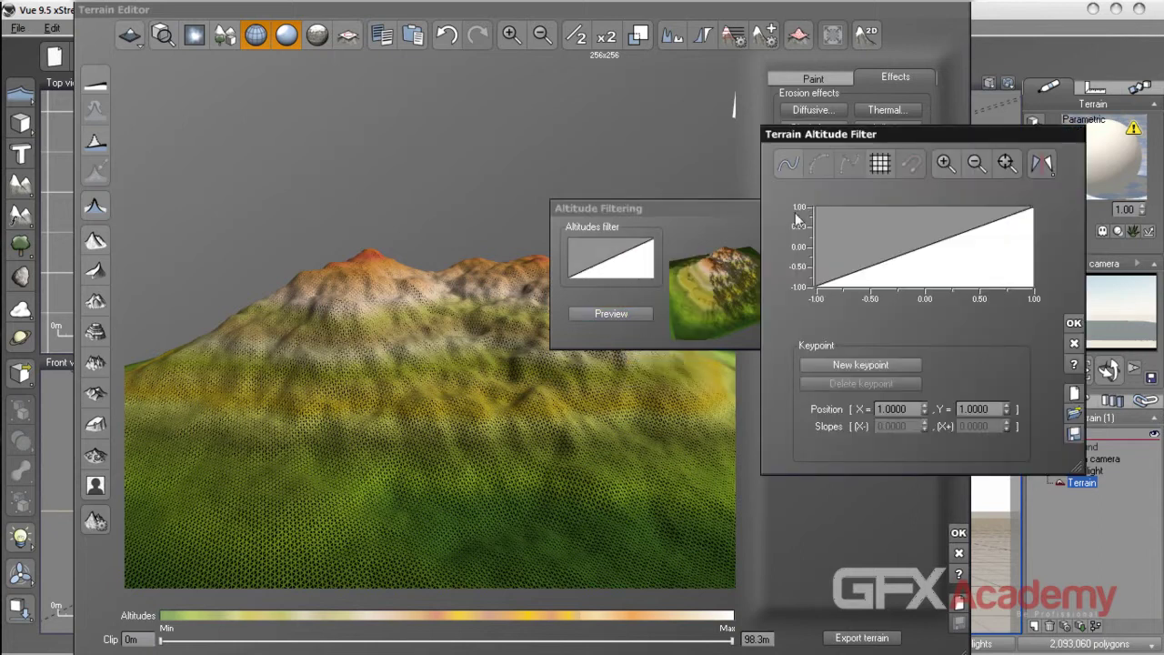
left_click_drag(871, 136, 316, 123)
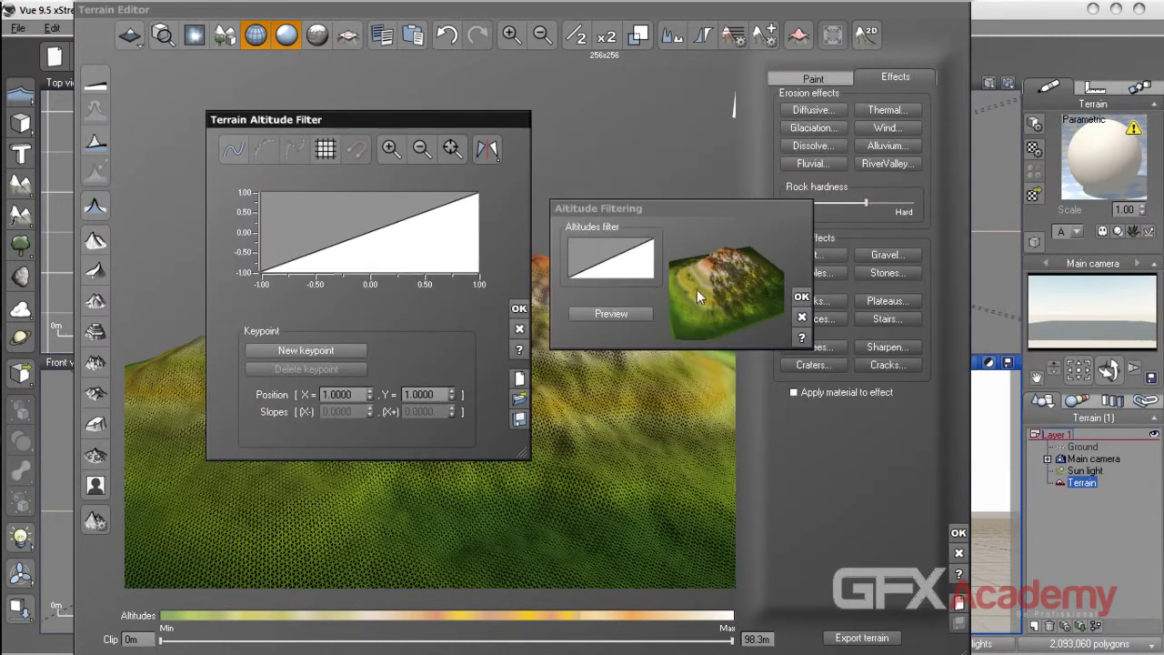
- Add a keypoint near the middle of the altitude filter curve at about X -0.15, Y -0.15
left_click(338, 244)
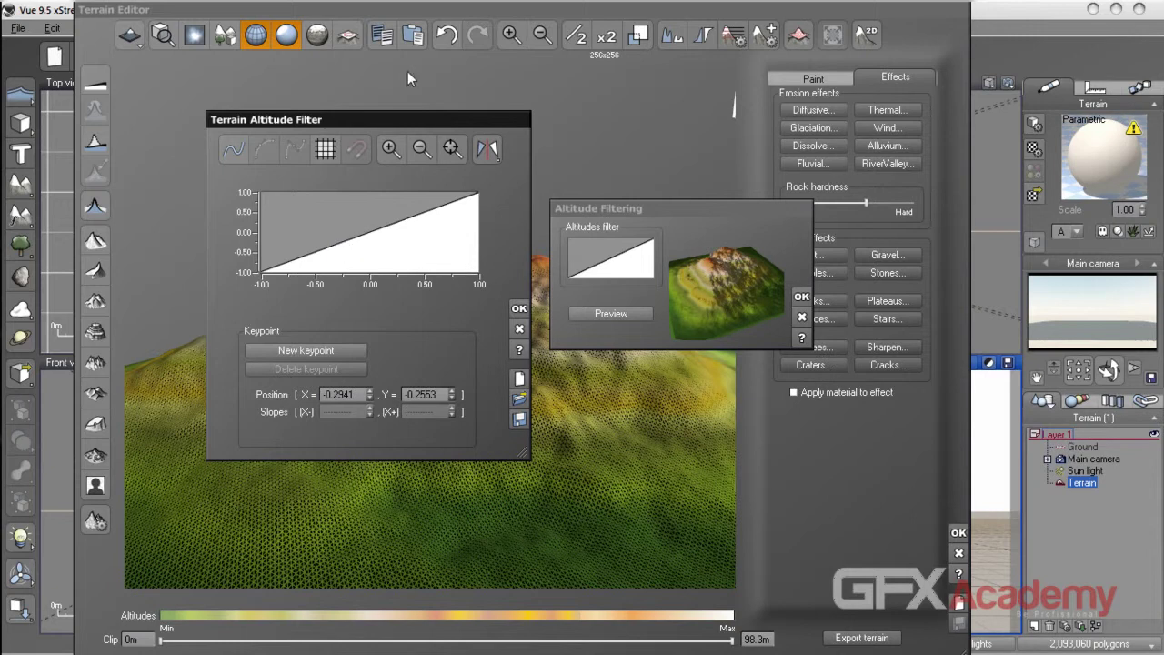
mouse_move(343, 10)
left_click(316, 352)
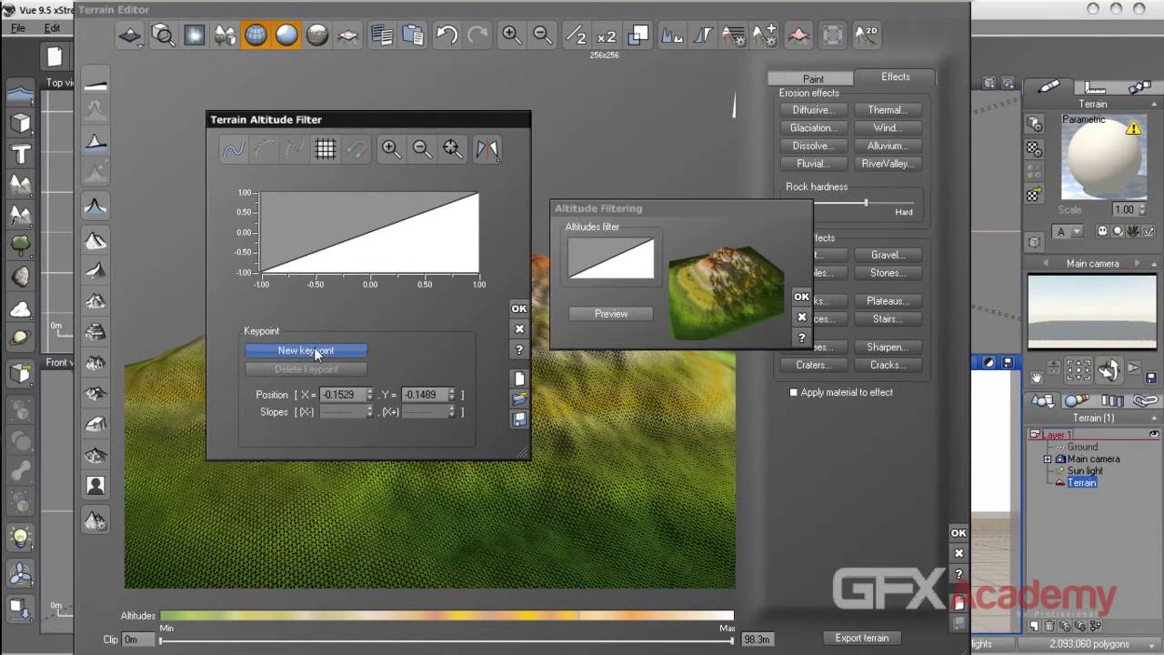
left_click(313, 349)
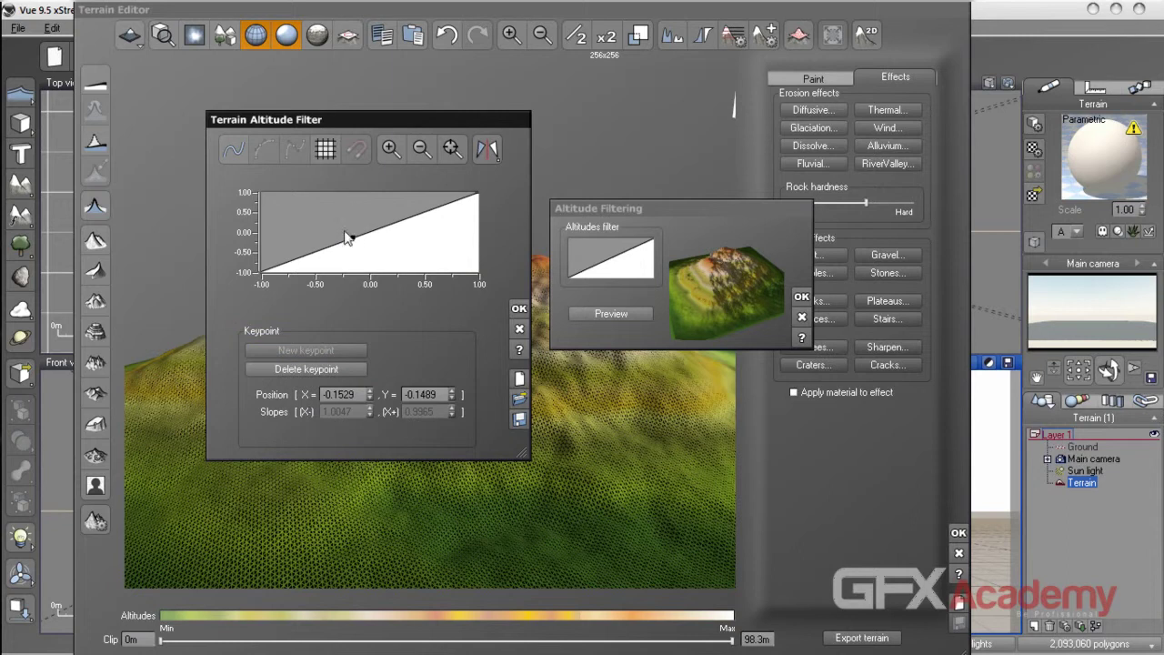
- Smooth the altitude filter curve and move its middle keypoint to about X -0.06, Y -0.17
left_click(233, 152)
left_click_drag(368, 232, 355, 232)
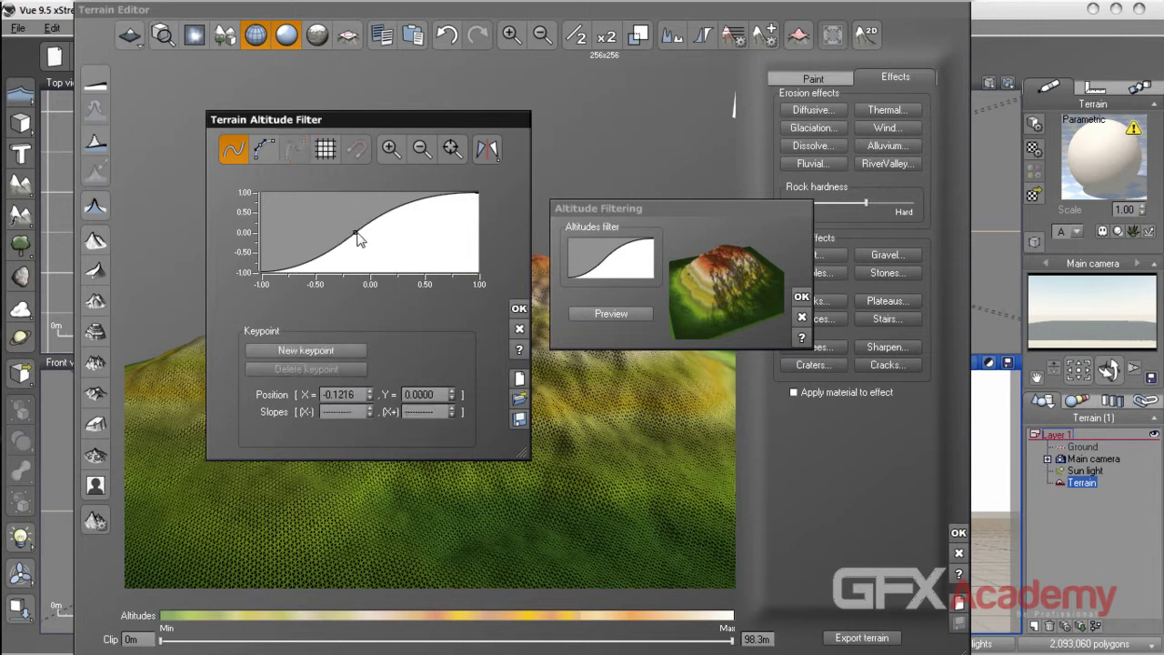
left_click_drag(357, 234, 364, 239)
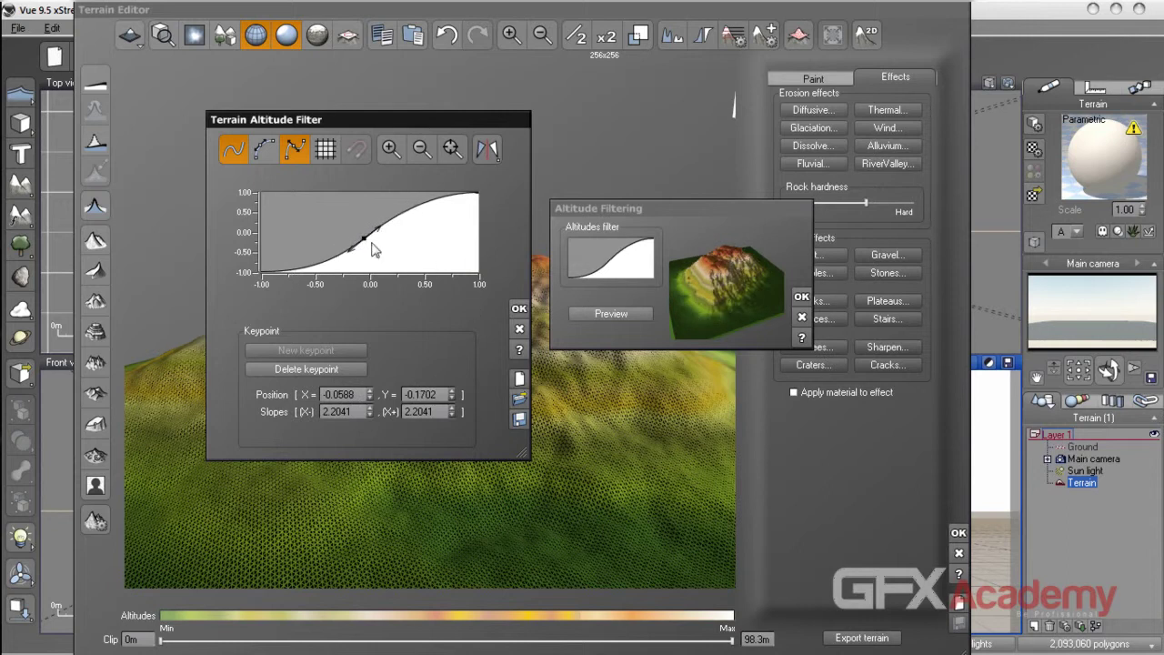
- Move the filter curve's middle keypoint to about X 0.25, Y 0.26 and add a second keypoint at about X -0.29, Y -0.23
left_click_drag(364, 238, 398, 223)
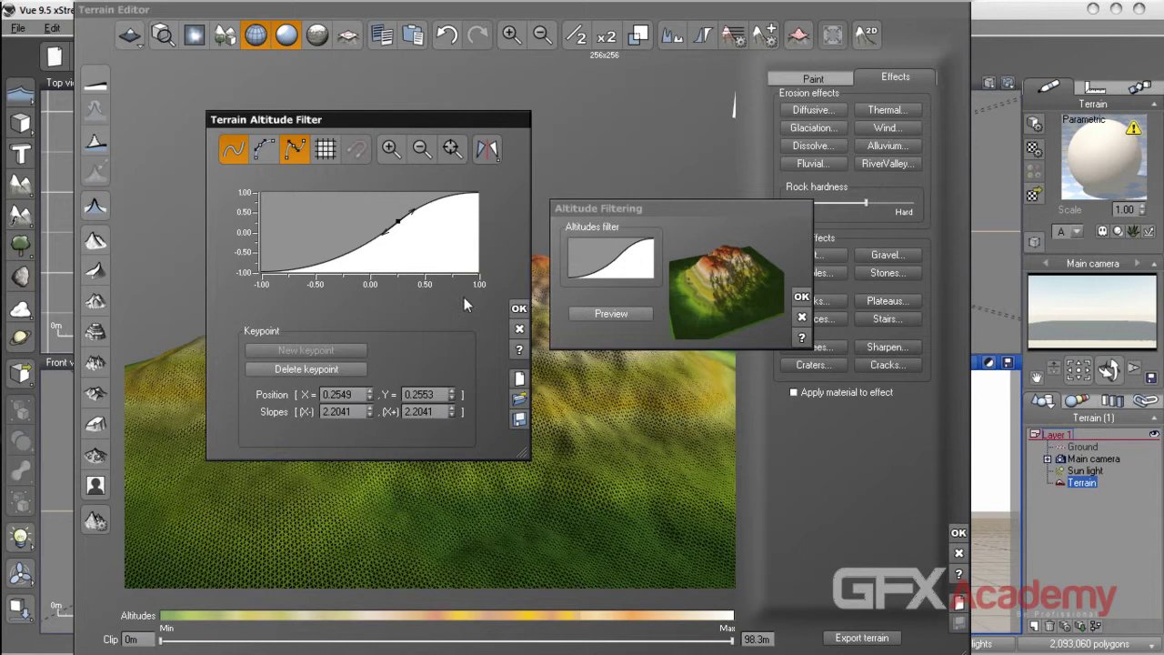
left_click(345, 254)
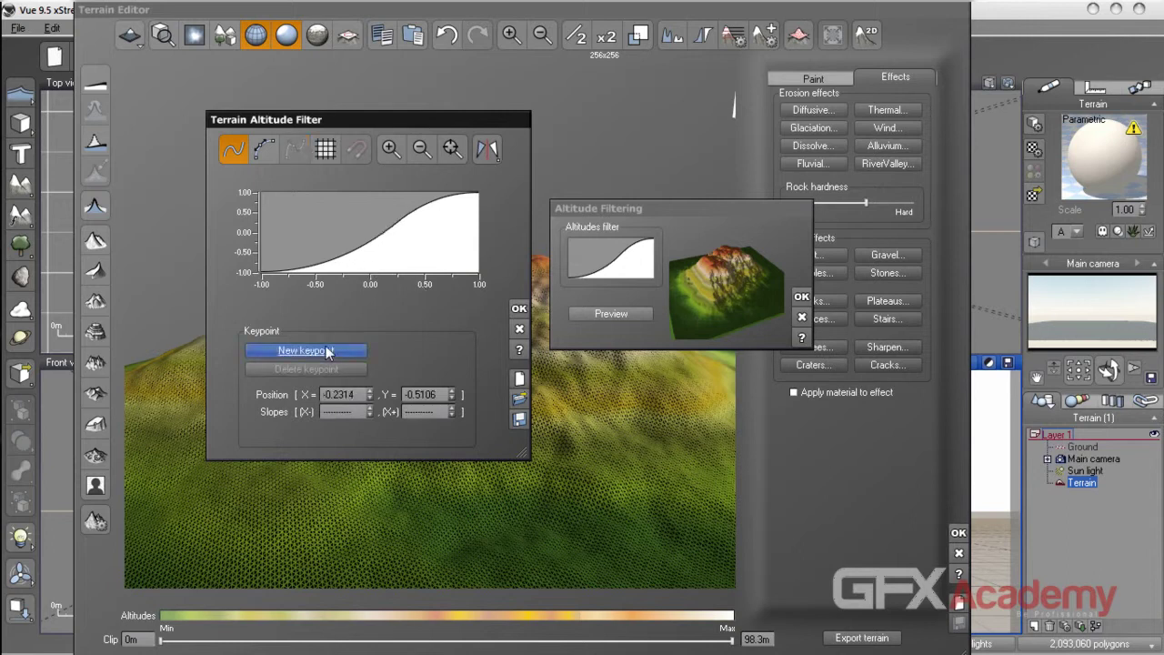
left_click(328, 350)
left_click_drag(348, 253, 338, 241)
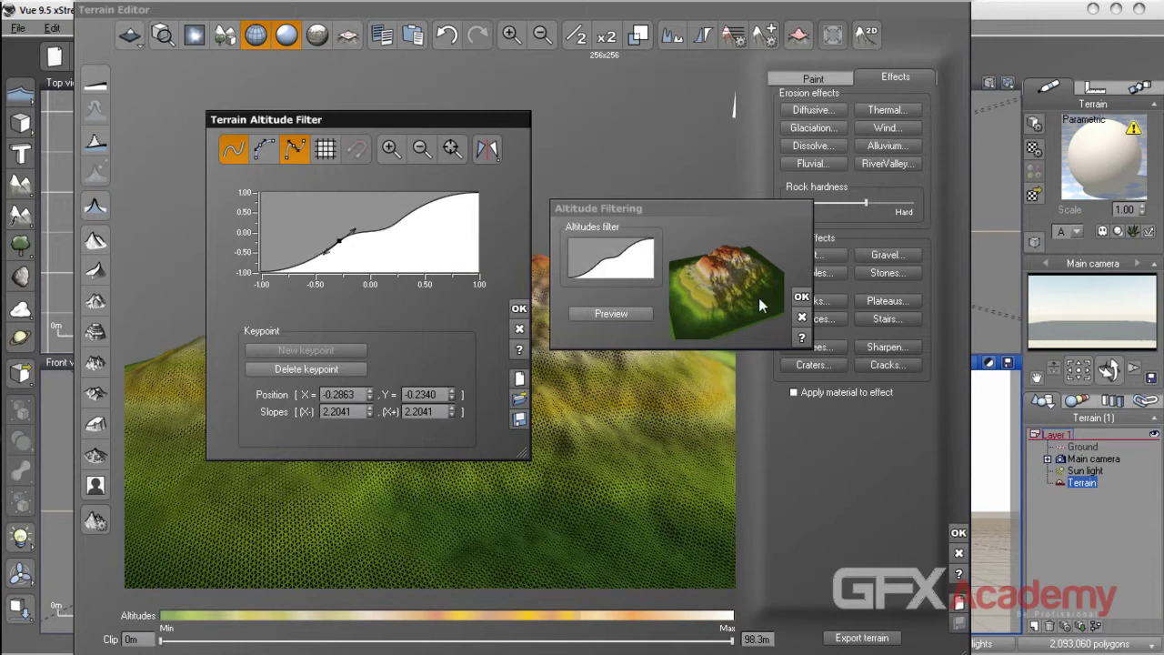
- Preview the edited altitude filter on the full terrain with the dialogs moved aside, and apply it
left_click(624, 313)
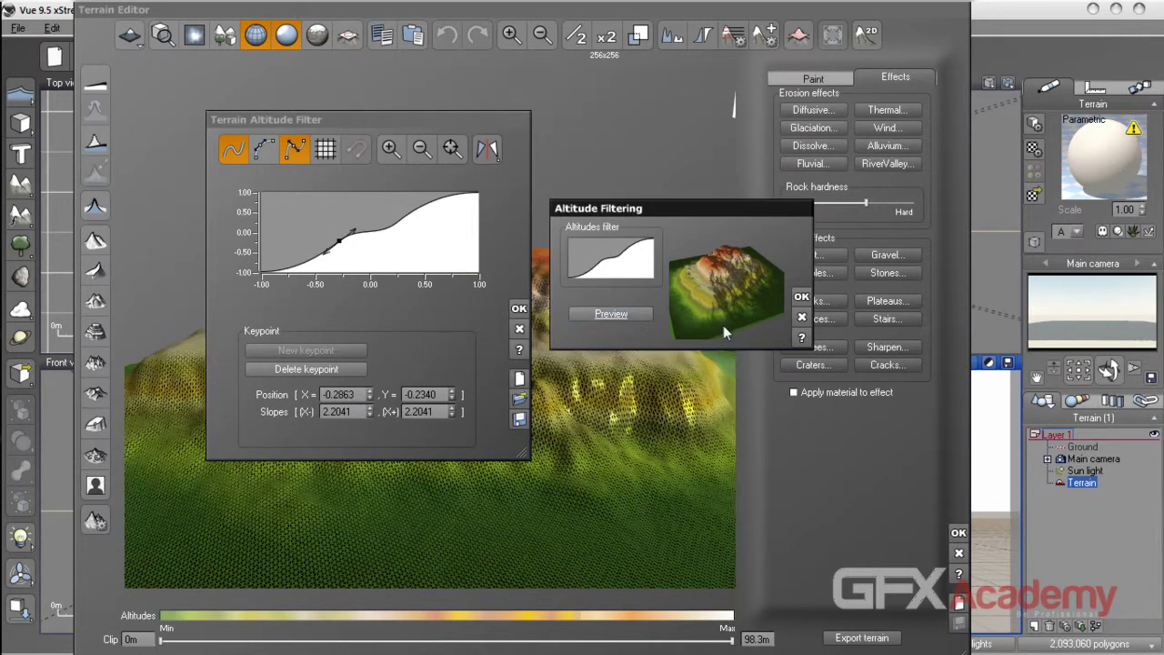
left_click_drag(622, 208, 842, 220)
left_click_drag(427, 120, 906, 121)
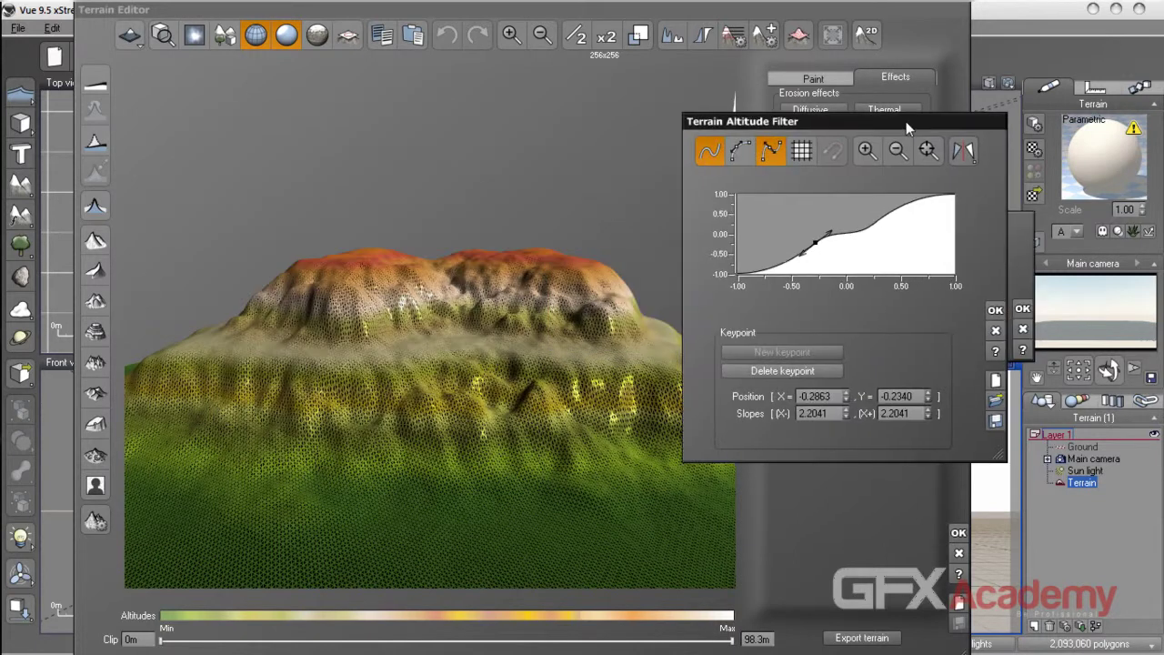
left_click(528, 359)
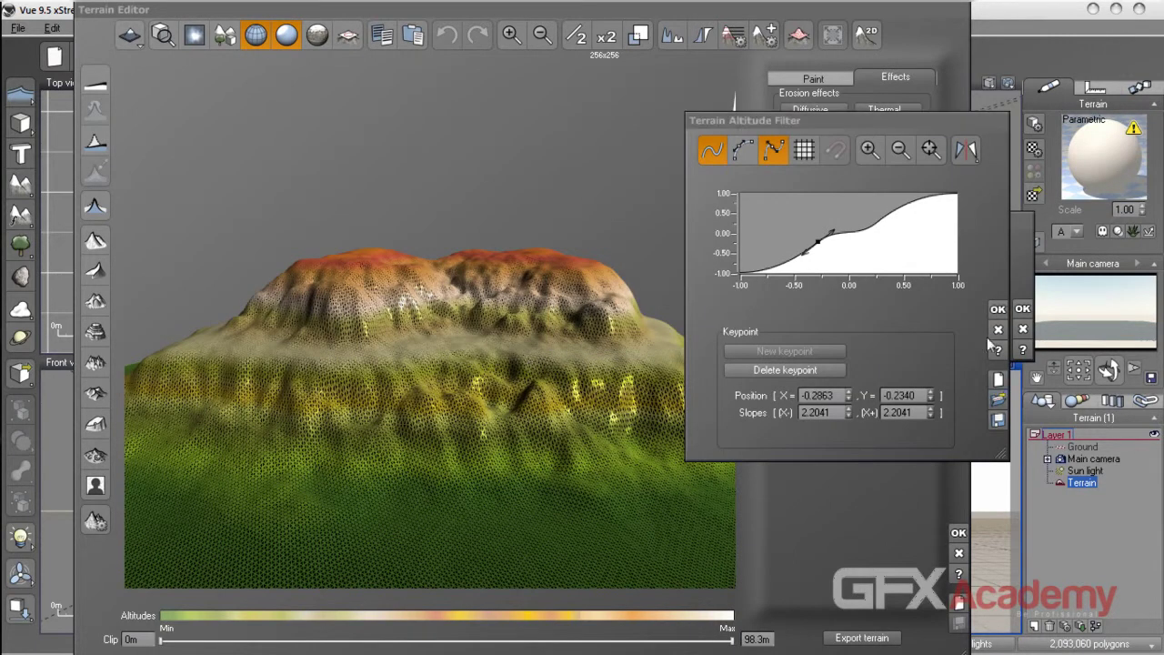
left_click(998, 310)
left_click(1022, 310)
mouse_move(523, 372)
left_mouse_down()
mouse_move(376, 414)
mouse_move(278, 398)
mouse_move(212, 337)
mouse_move(423, 392)
mouse_move(653, 335)
mouse_move(269, 437)
mouse_move(356, 377)
mouse_move(351, 368)
left_mouse_up()
right_click_drag(312, 338, 330, 341)
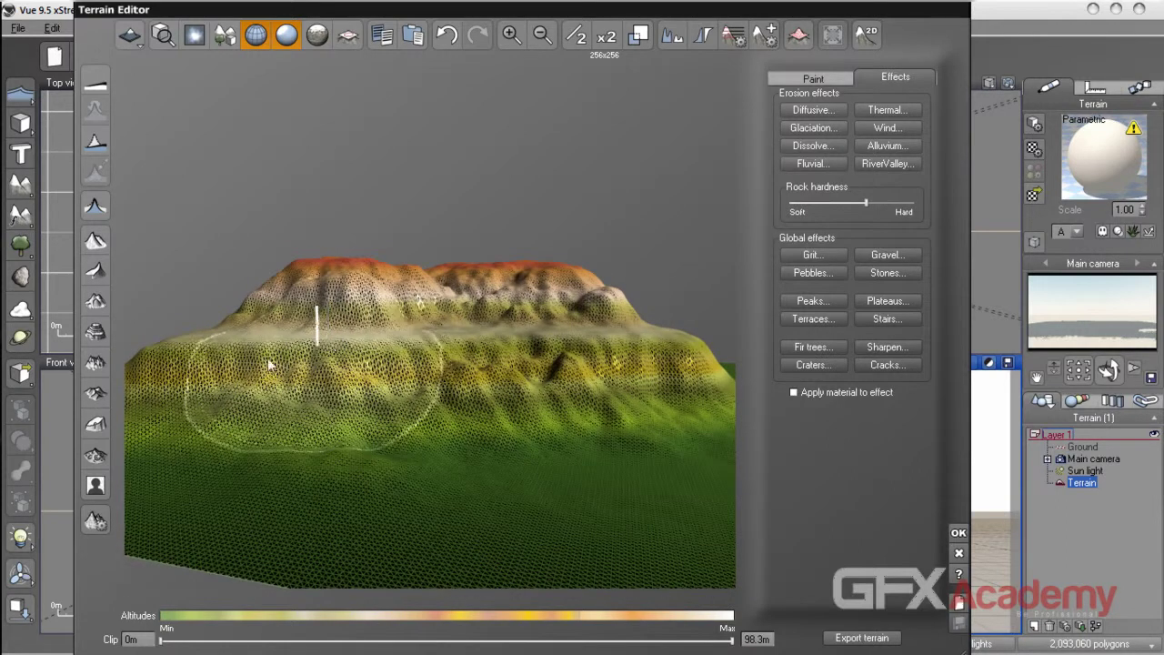
mouse_move(263, 273)
left_mouse_down()
mouse_move(277, 269)
mouse_move(222, 328)
mouse_move(137, 341)
left_mouse_up()
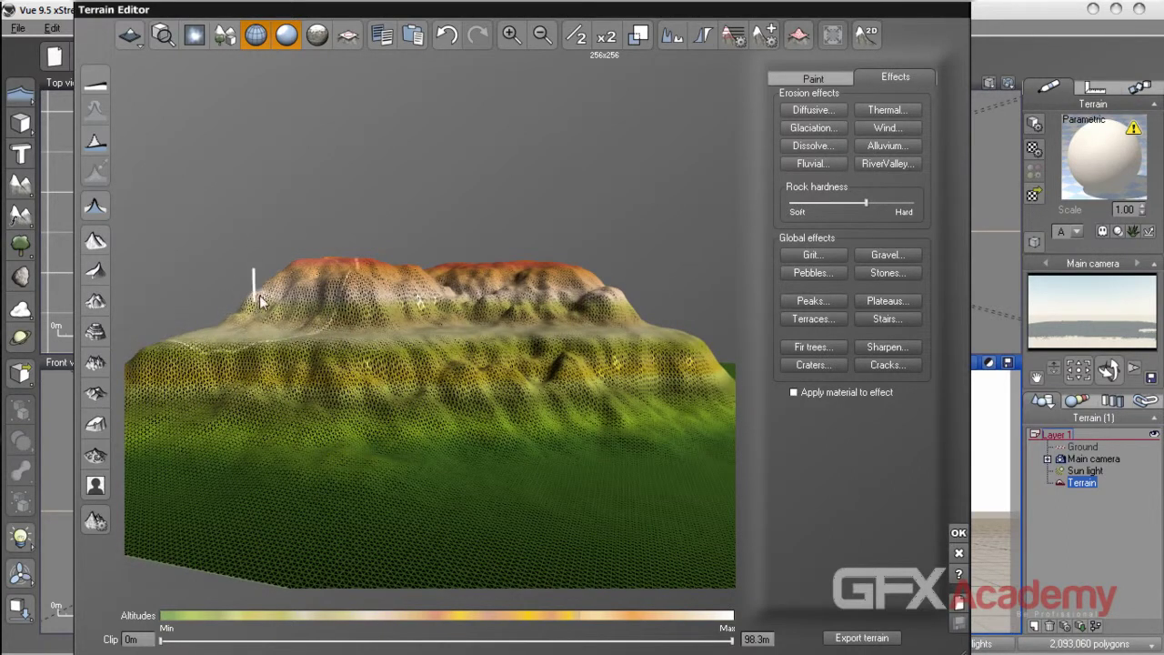
mouse_move(301, 327)
right_mouse_down()
mouse_move(371, 381)
mouse_move(525, 409)
mouse_move(550, 400)
right_mouse_up()
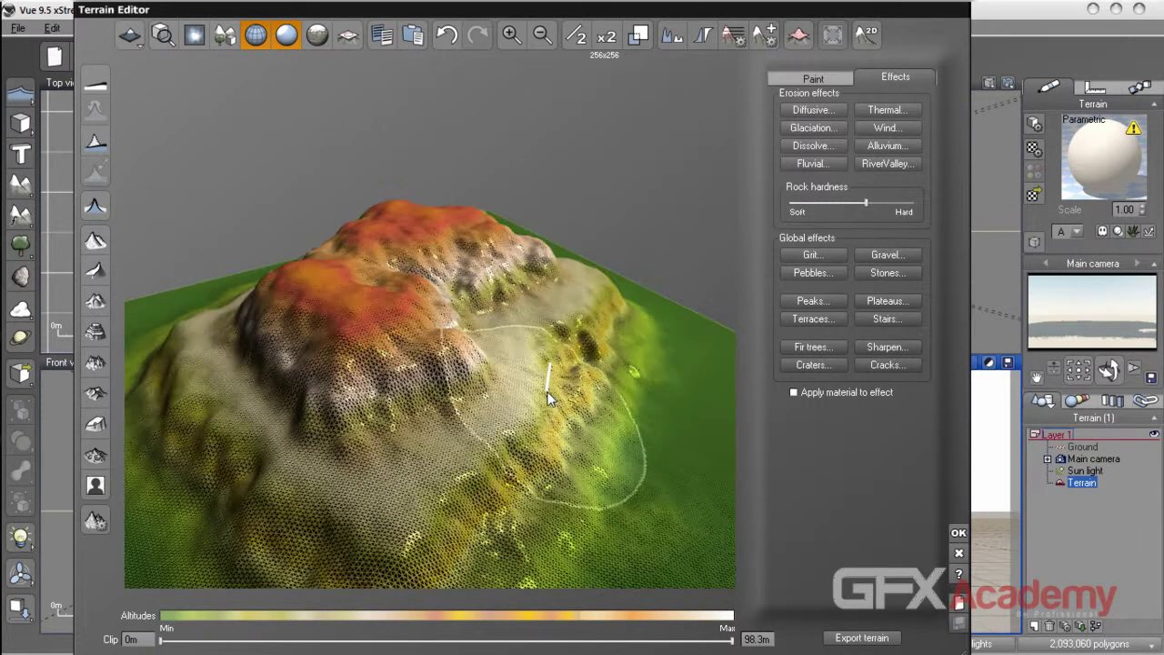
- Add a function to the terrain with its filter curve reset, keeping the default scale and amplitude
left_click(767, 33)
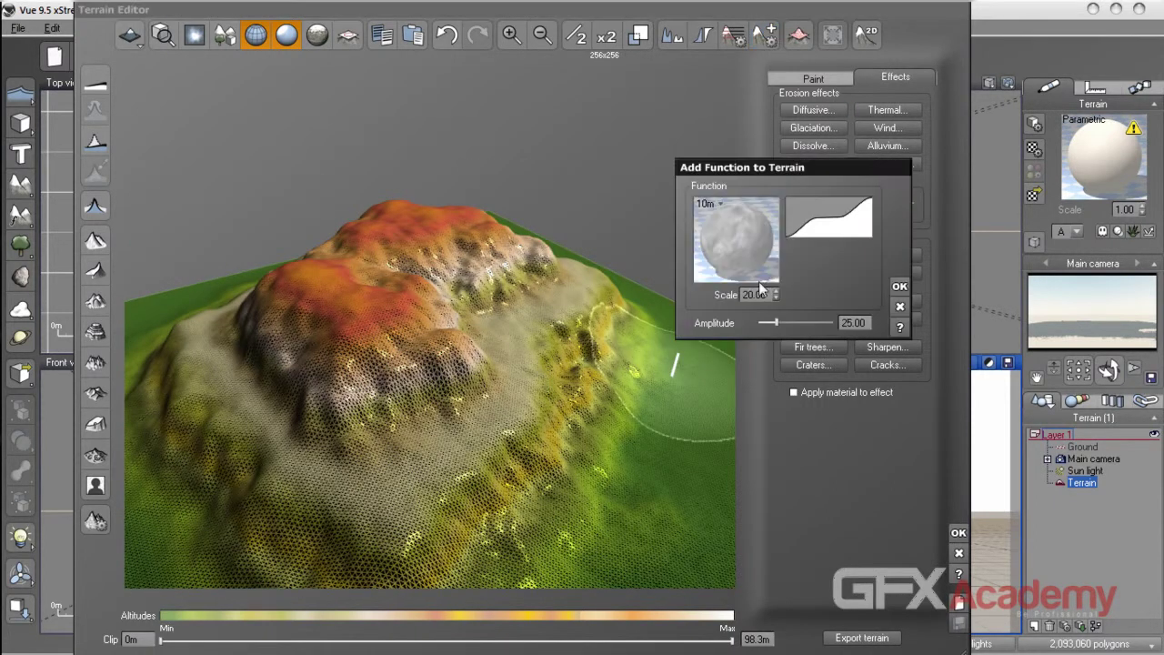
right_click(840, 237)
left_click(887, 298)
left_click(899, 288)
mouse_move(580, 365)
right_mouse_down()
mouse_move(97, 308)
mouse_move(593, 346)
right_mouse_up()
scroll(482, 377, "down", 3)
mouse_move(499, 373)
right_mouse_down()
mouse_move(365, 349)
mouse_move(490, 357)
right_mouse_up()
scroll(489, 359, "up", 3)
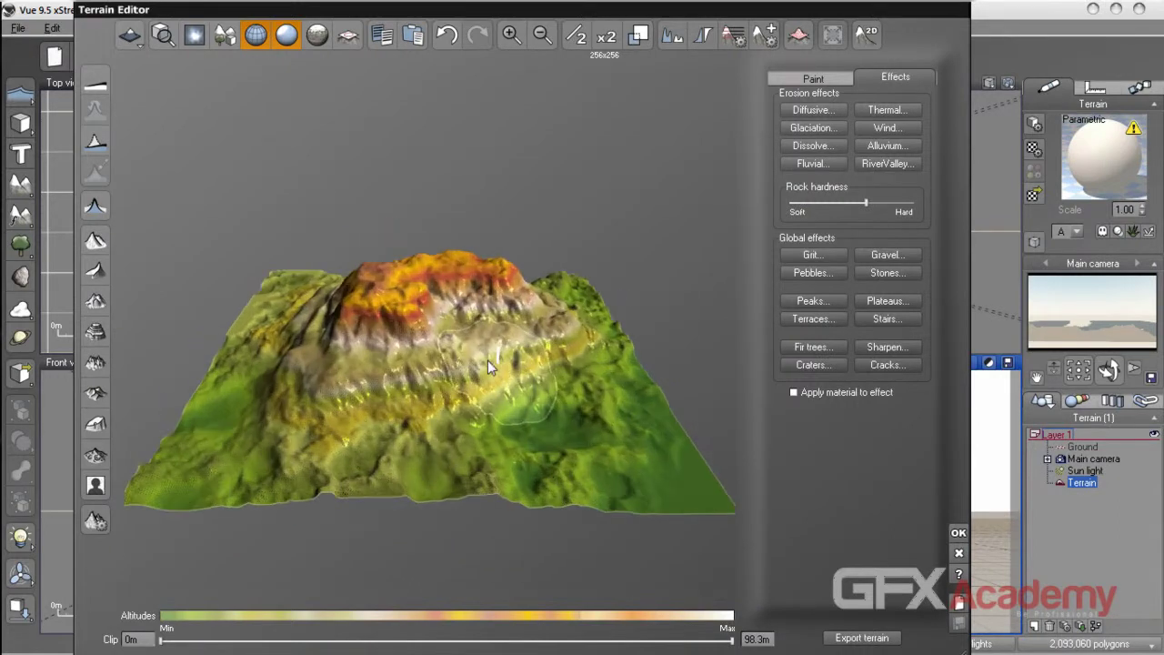
- Filter the terrain's altitudes with the Clip 90% sharp (cubic) preset from the Round Clip collection
left_click(733, 36)
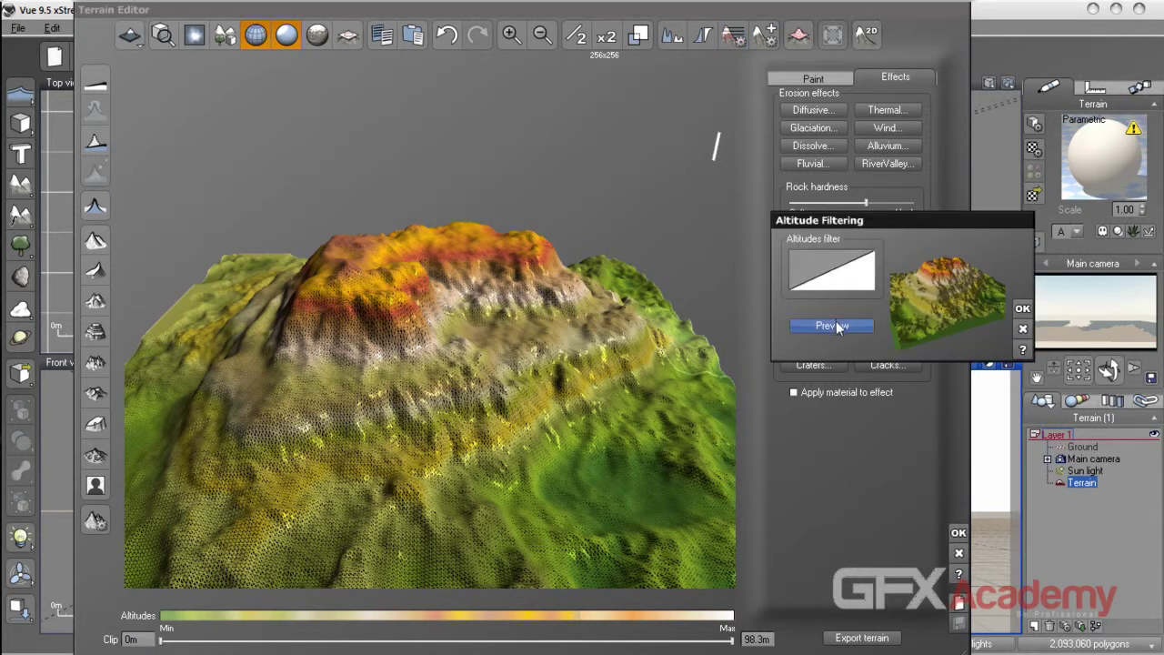
right_click(829, 285)
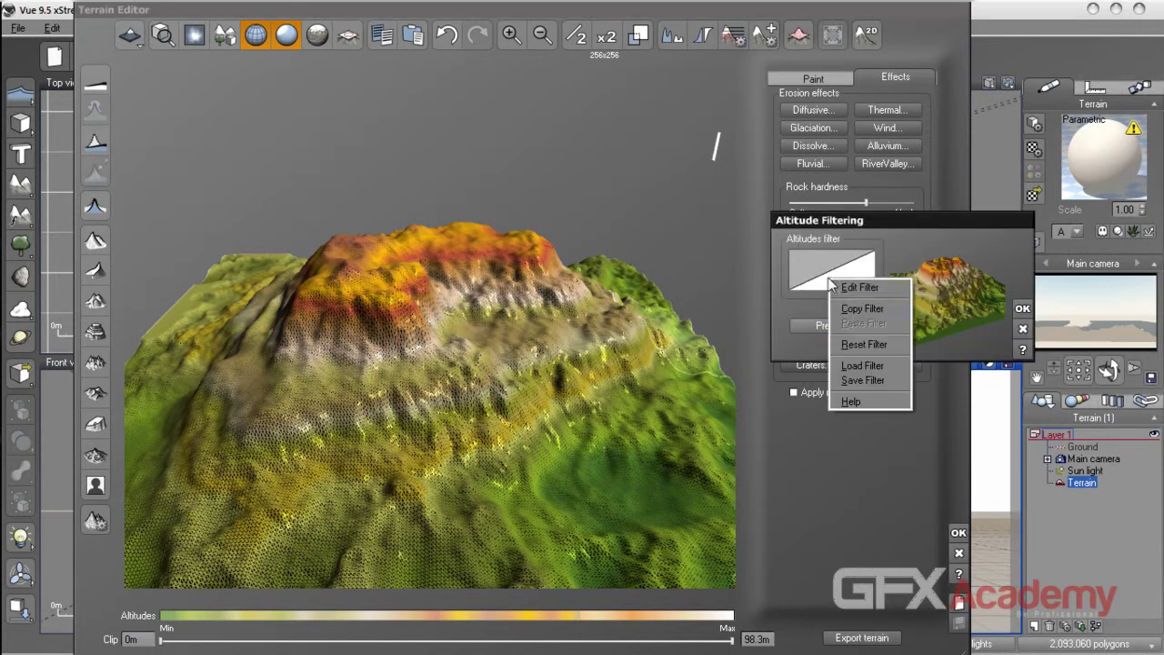
left_click(863, 365)
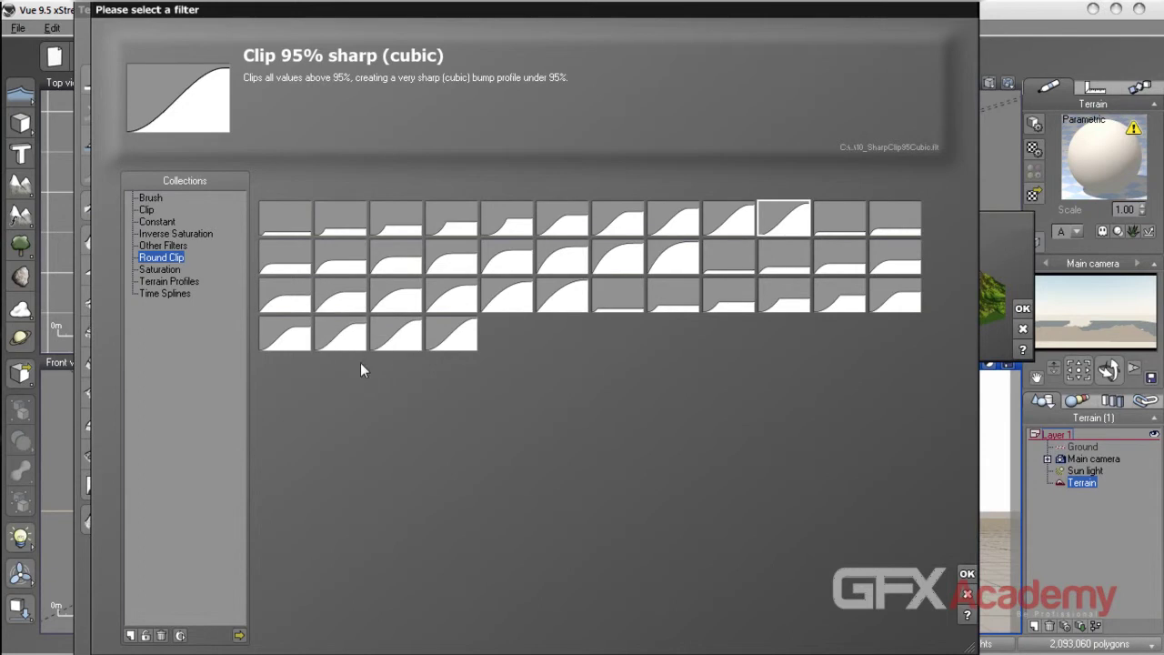
left_click(733, 220)
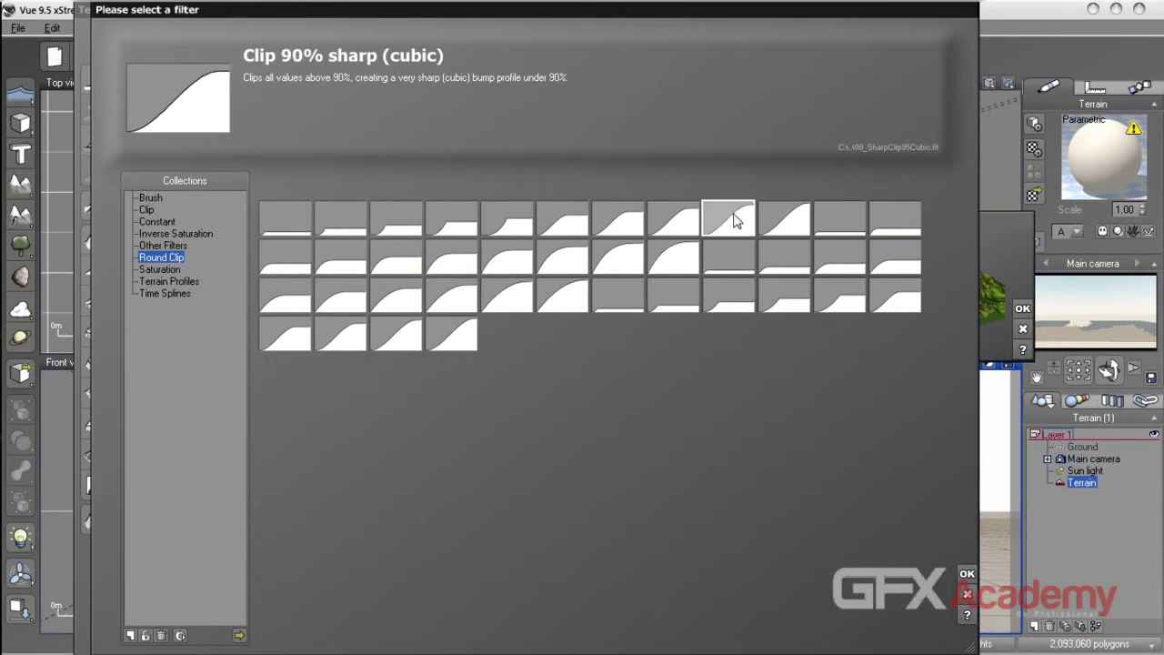
left_click(967, 574)
left_click_drag(942, 322, 967, 262)
left_click(1022, 311)
left_click_drag(436, 377, 615, 308)
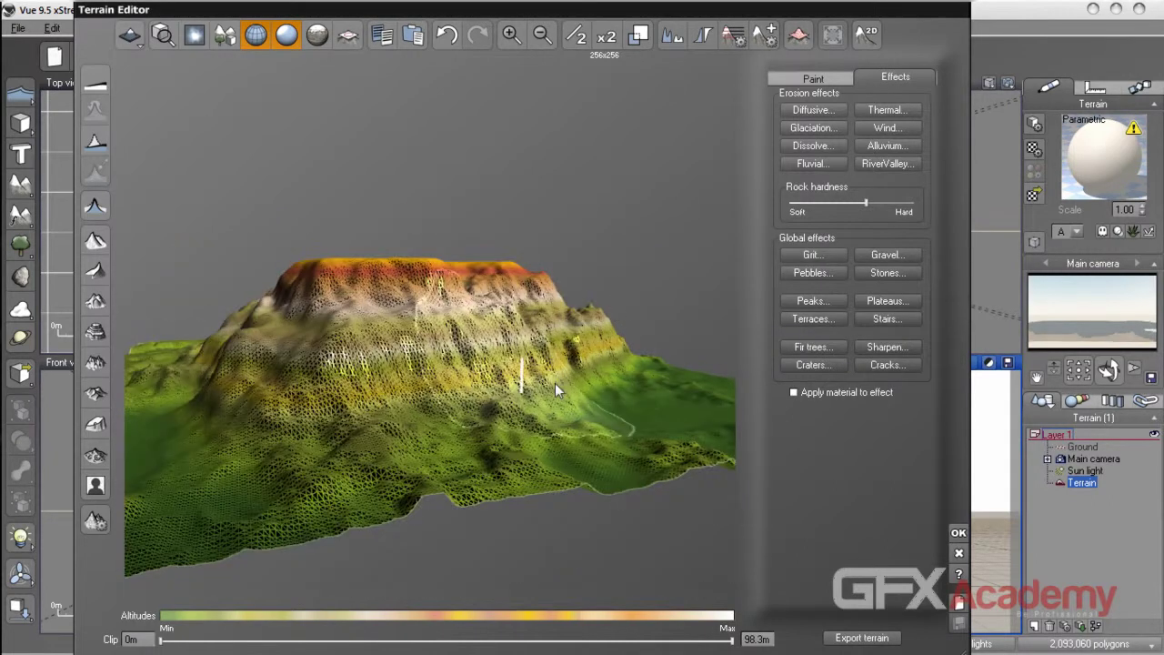
- Set the terrain's maximum clip altitude to 150 m while the clipping planes are shown, and hide the planes
left_click(342, 40)
right_click_drag(484, 296, 440, 337)
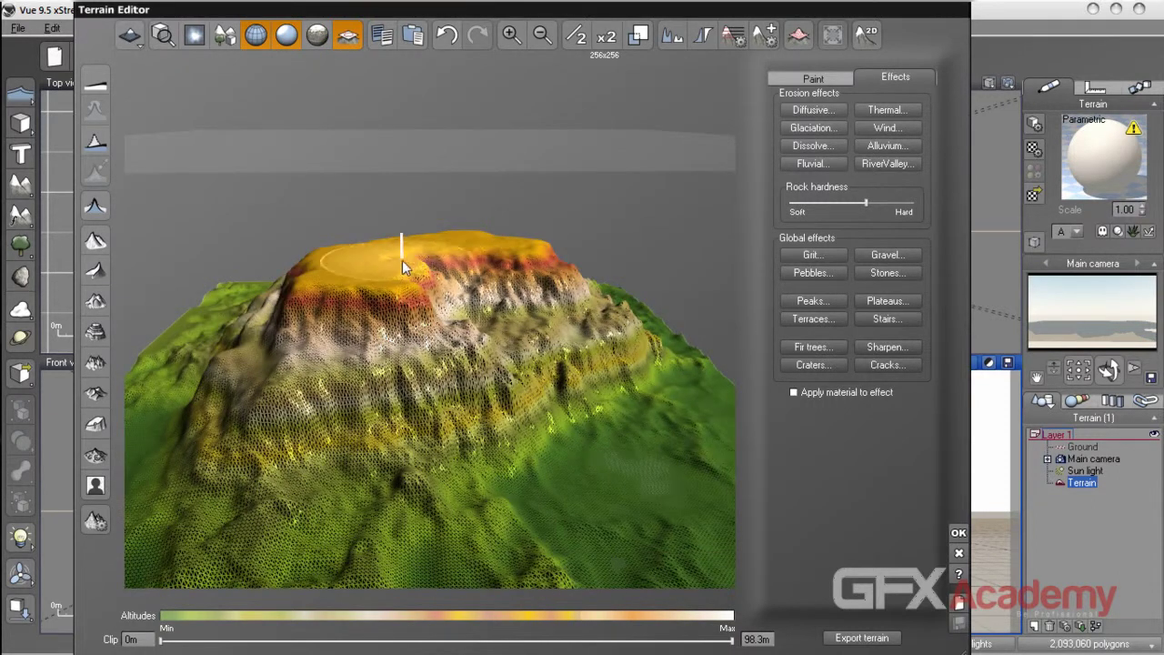
mouse_move(441, 260)
left_mouse_down()
mouse_move(456, 249)
mouse_move(461, 205)
left_mouse_up()
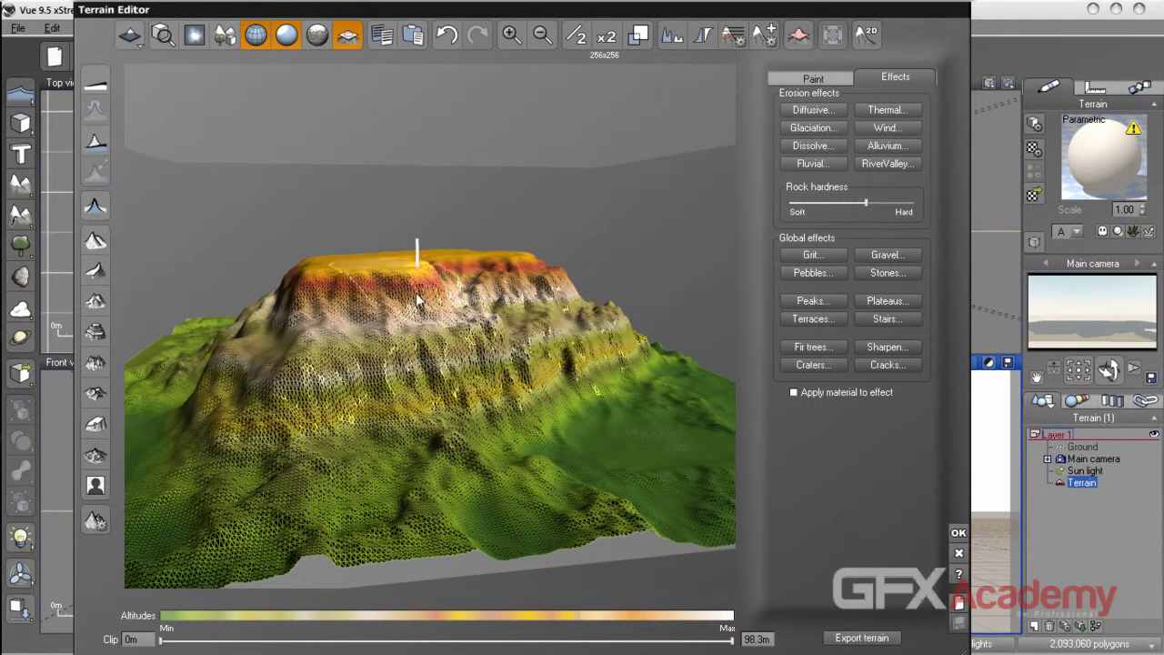
left_click(768, 640)
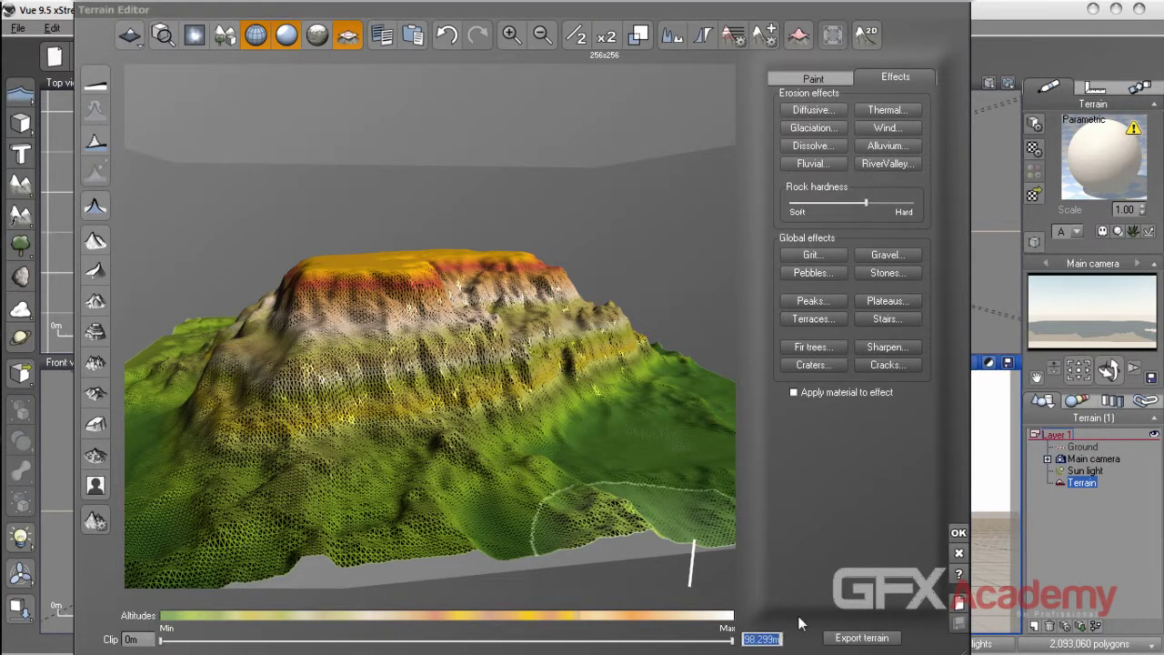
type("150")
right_click_drag(587, 411, 423, 352)
left_click(348, 35)
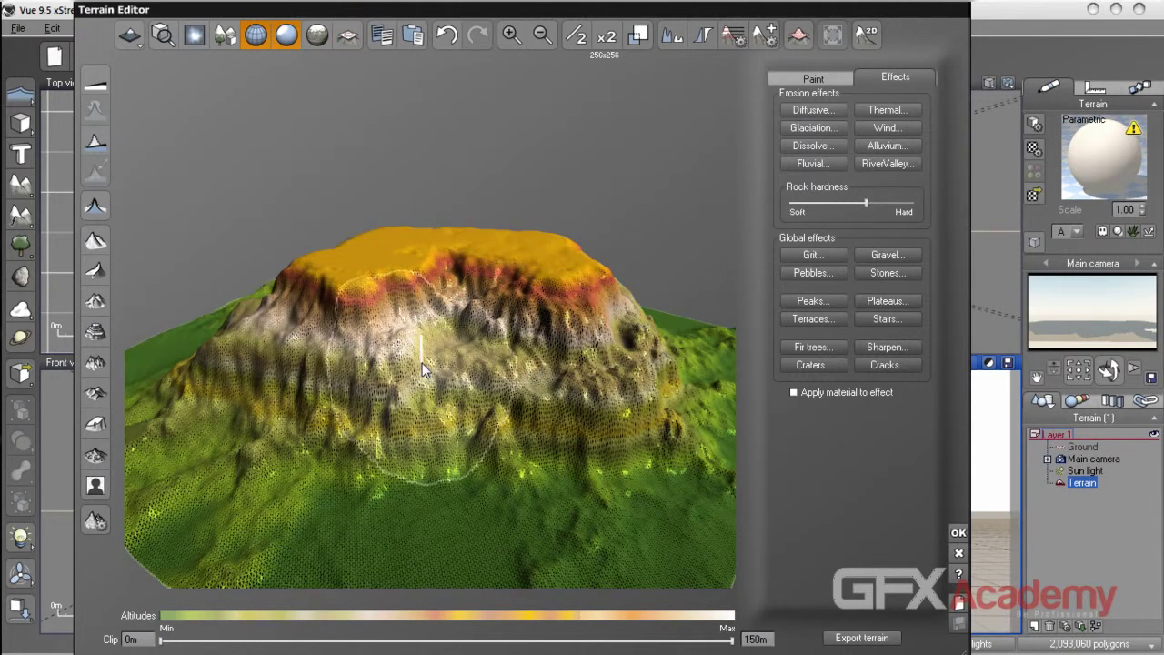
- Retopologize the terrain with a looseness of 10 and inspect the mesh from another angle
left_click(797, 36)
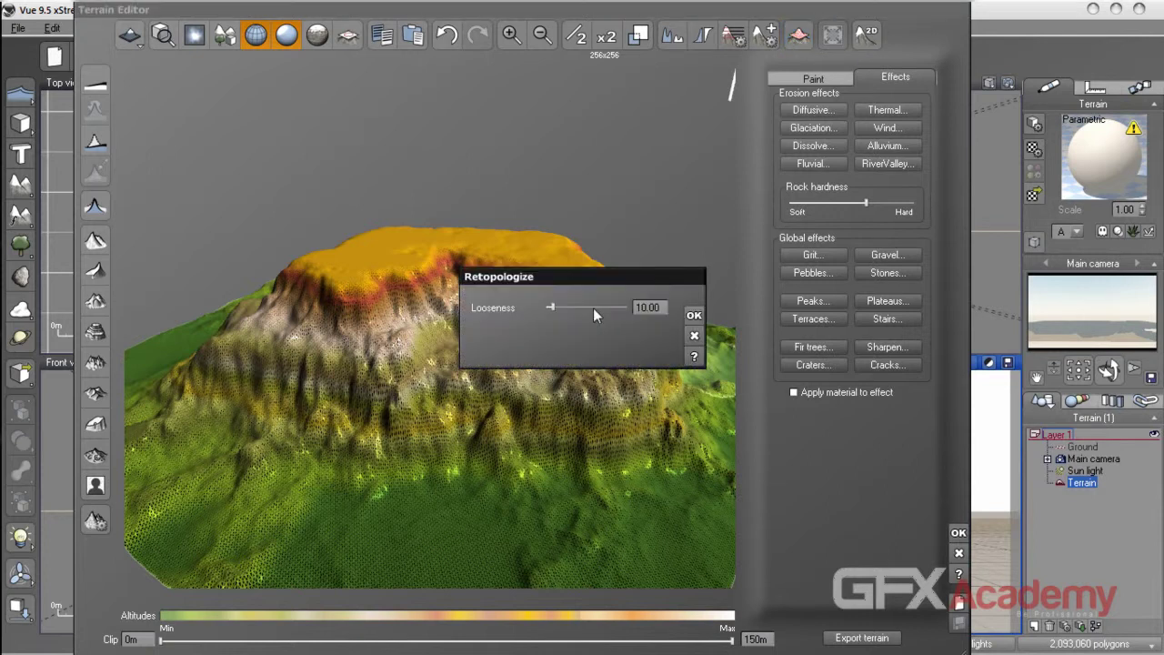
left_click_drag(570, 276, 643, 203)
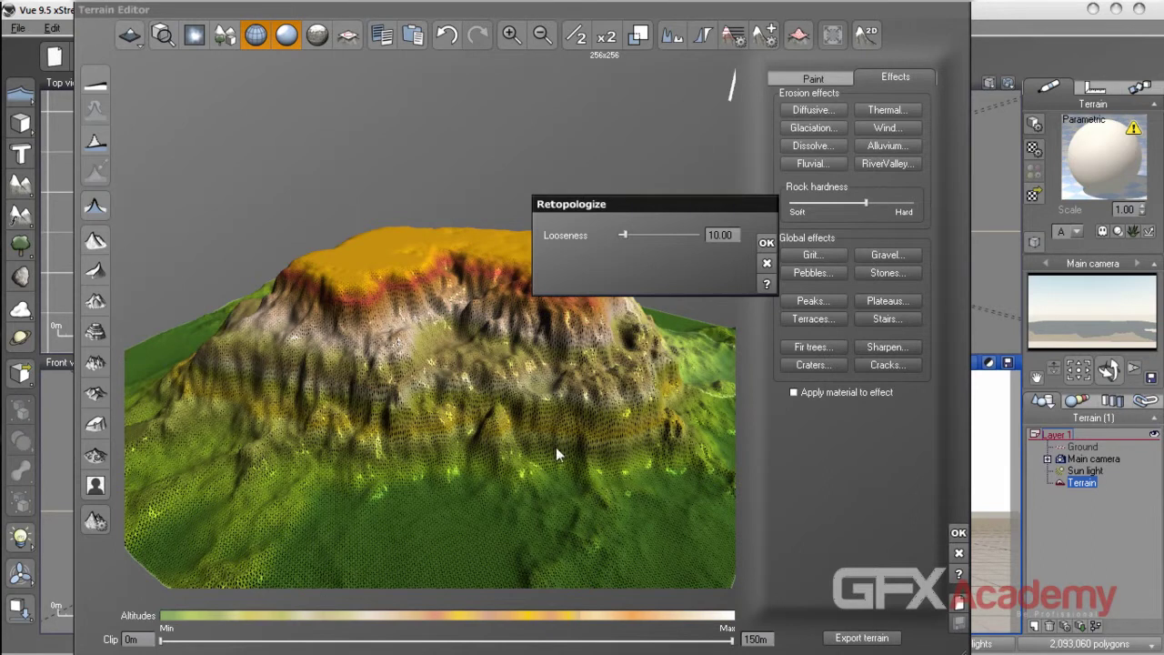
left_click(767, 244)
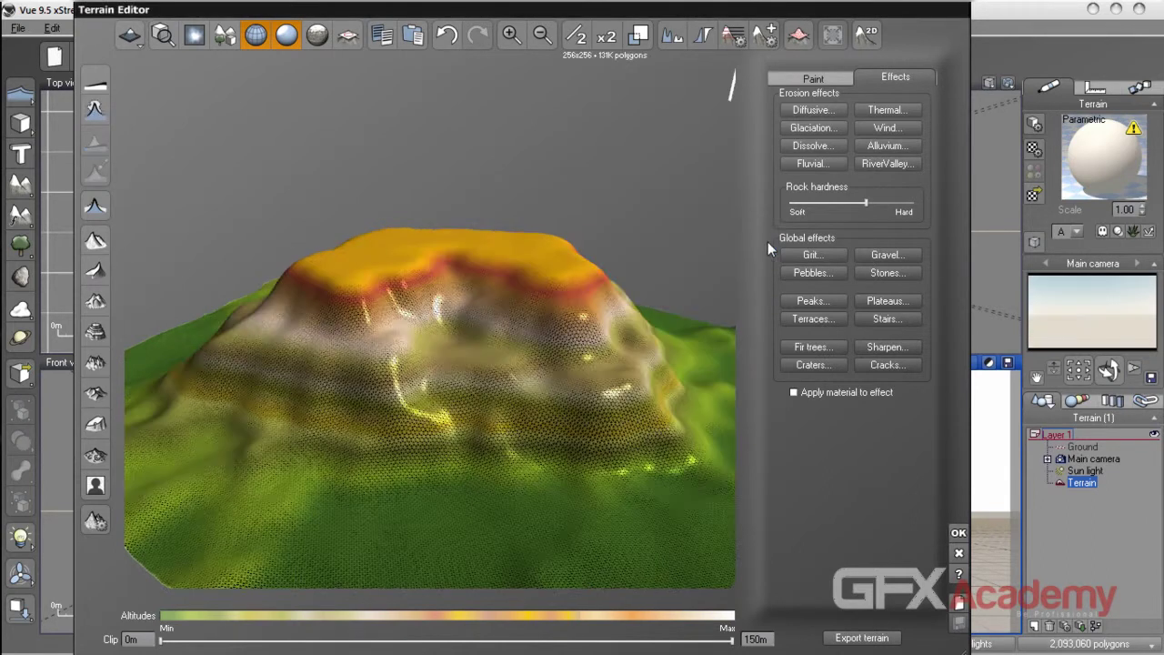
left_click_drag(253, 362, 543, 387)
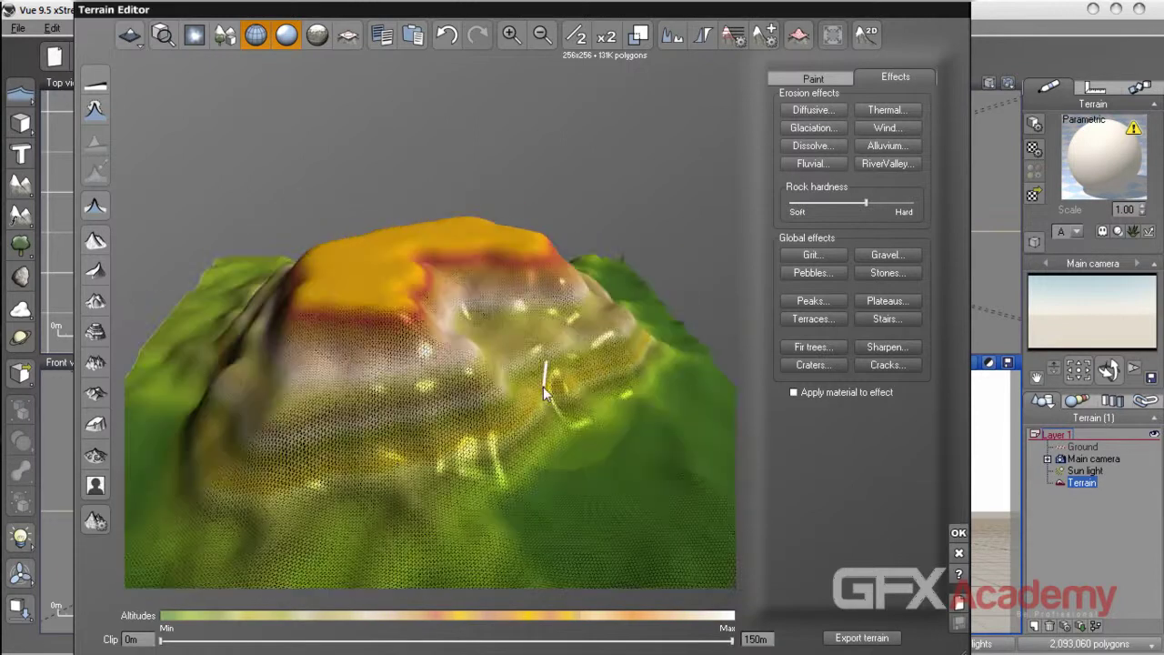
- Undo the retopologizing and check the terrain's relief from other angles
key("ctrl+z")
right_click_drag(522, 386, 591, 382)
left_click_drag(436, 417, 378, 440)
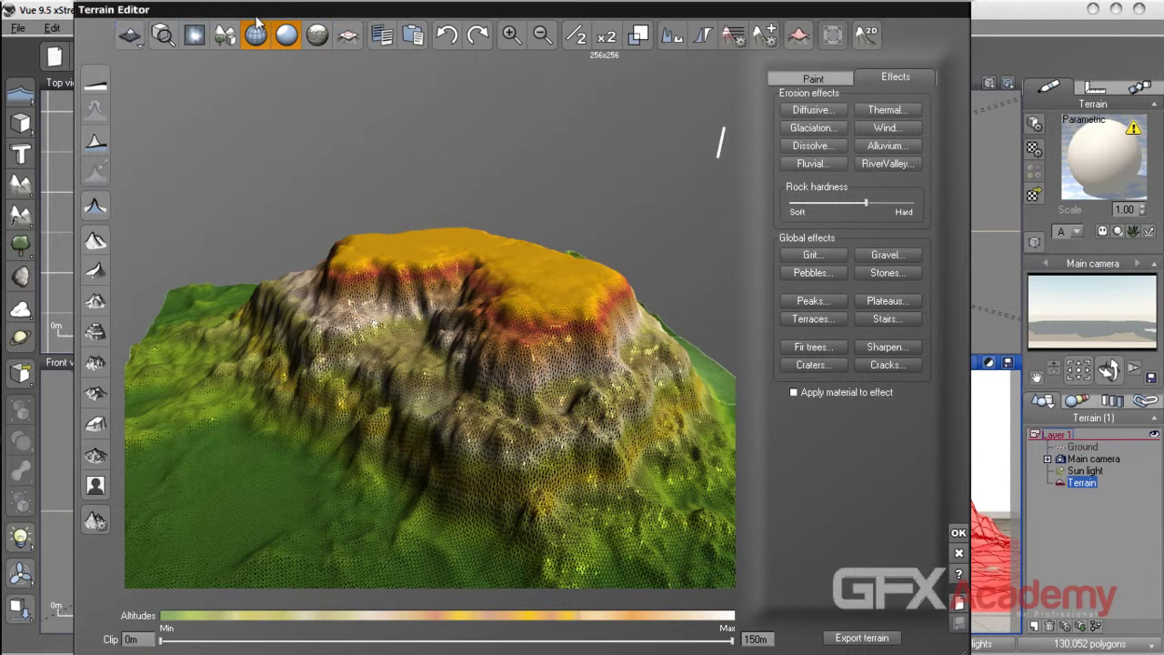
- Reposition the Terrain Editor window and view the paint brush presets and settings, returning to the erosion and global effects
left_click_drag(258, 12, 309, 22)
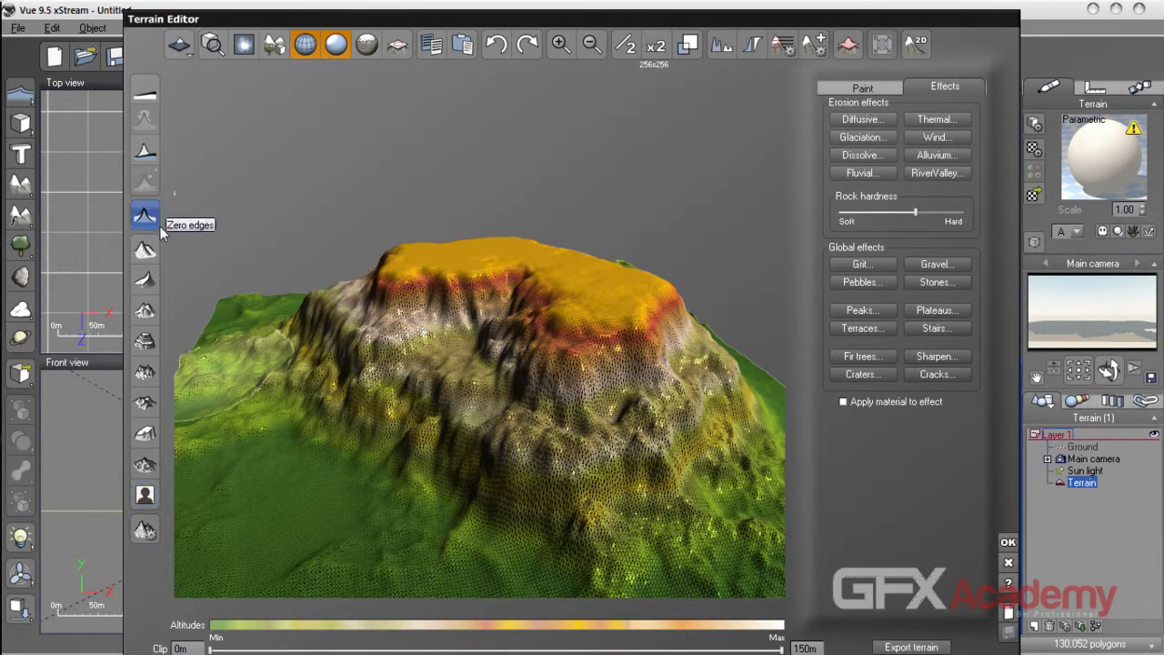
left_click(865, 87)
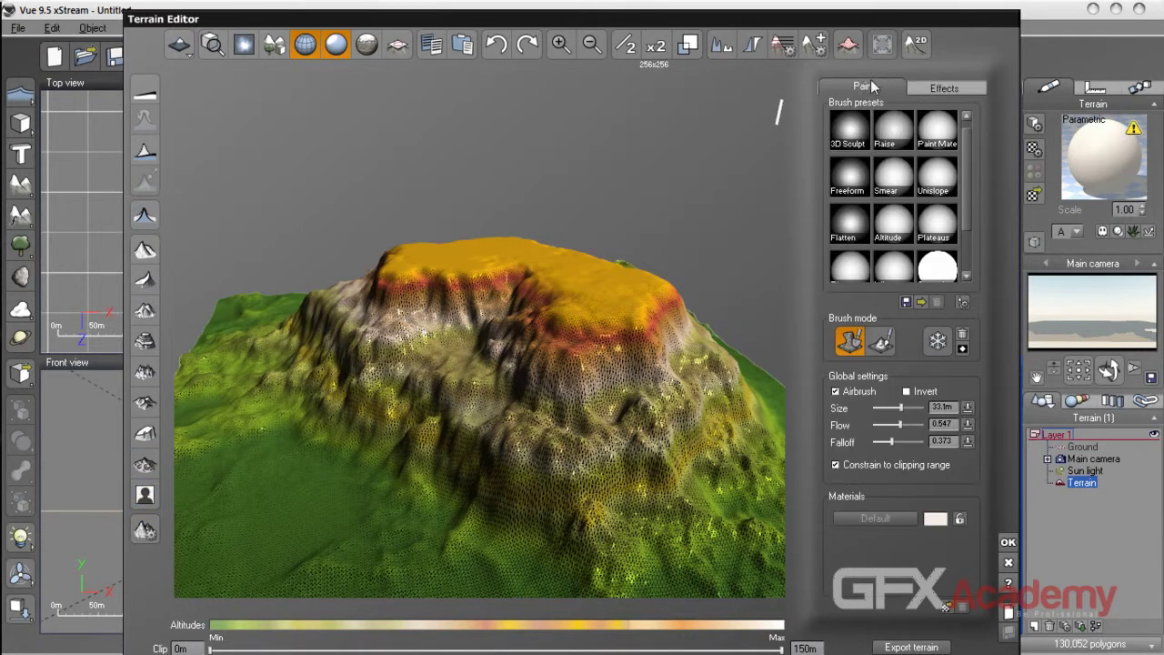
left_click(944, 87)
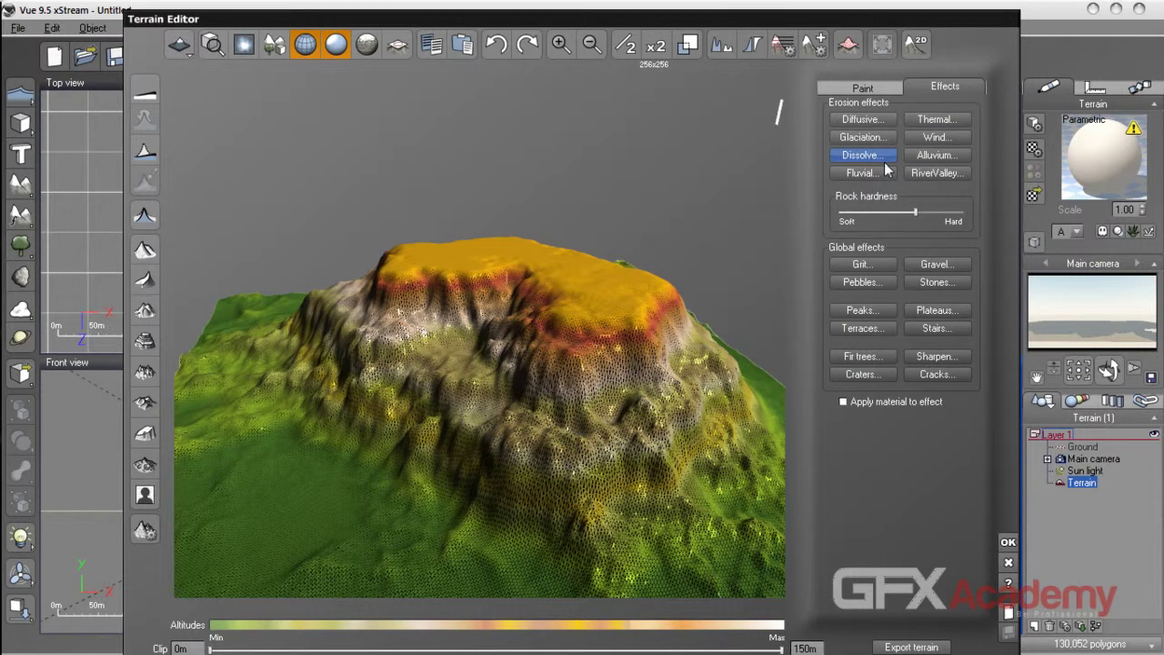